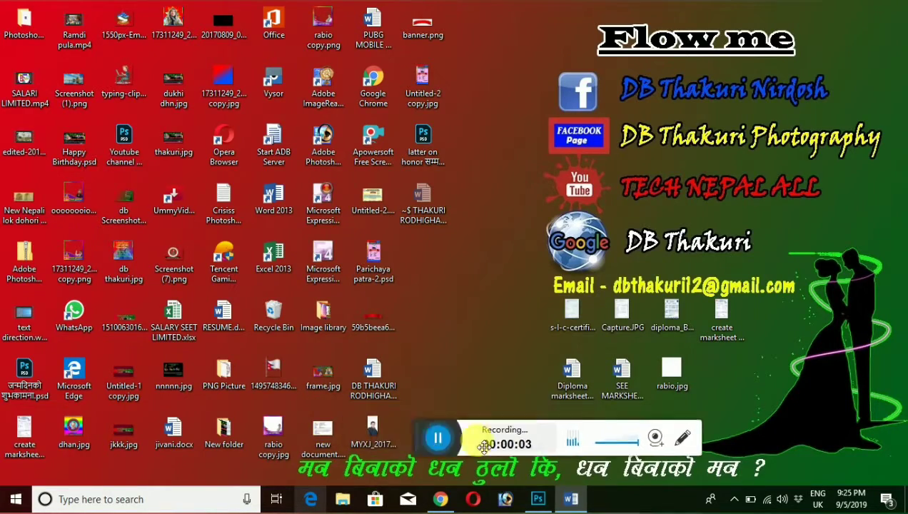
Refresh the desktop five times, then restore the Word document from the taskbar
{"action": "left_click_drag", "start_coordinate": [319, 422], "coordinate": [621, 496]}
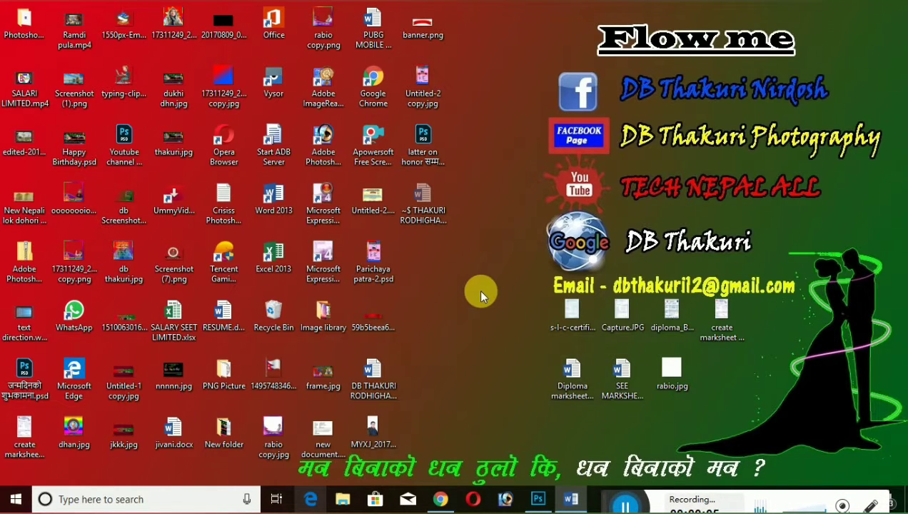
{"action": "right_click", "coordinate": [486, 172]}
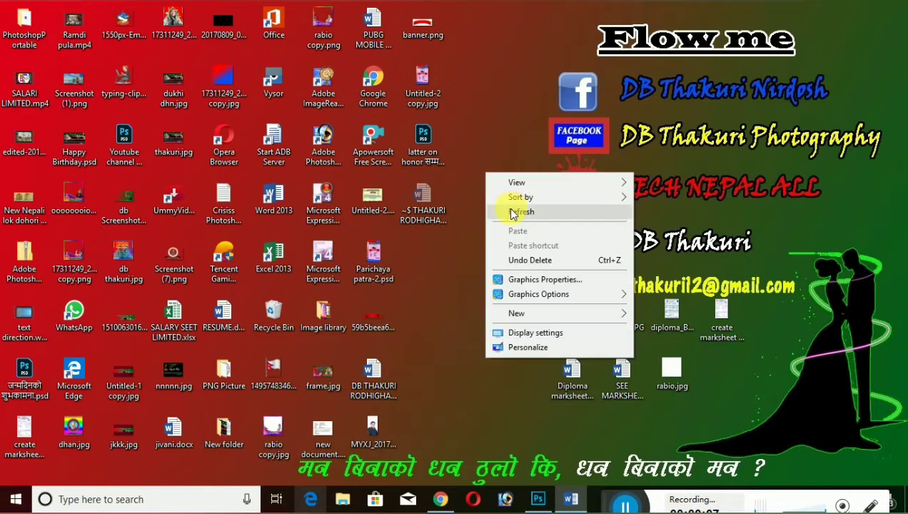
{"action": "left_click", "coordinate": [509, 209]}
{"action": "right_click", "coordinate": [485, 177]}
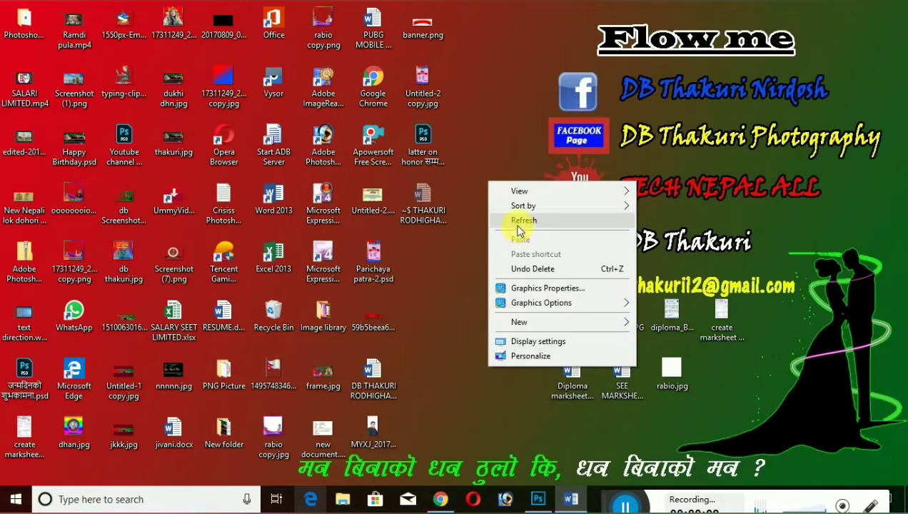
{"action": "left_click", "coordinate": [515, 218]}
{"action": "right_click", "coordinate": [492, 188]}
{"action": "left_click", "coordinate": [522, 227]}
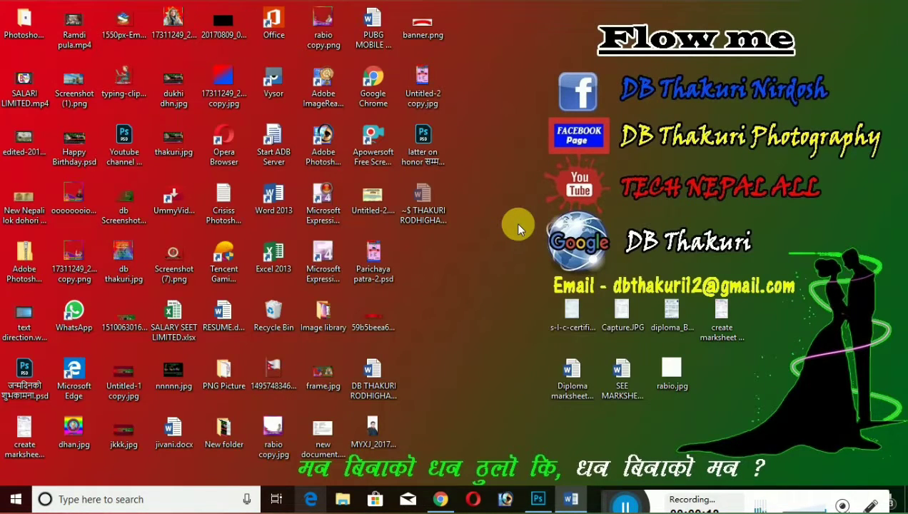
{"action": "right_click", "coordinate": [487, 170]}
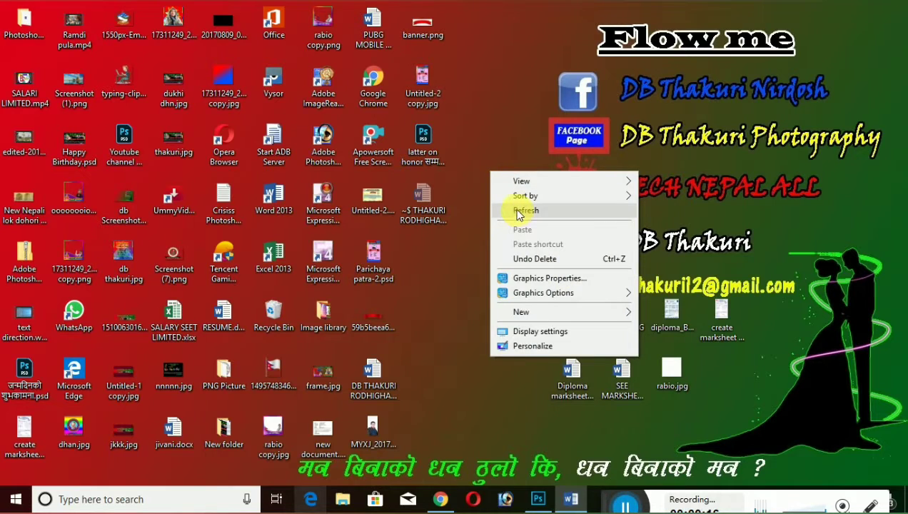
{"action": "left_click", "coordinate": [513, 209]}
{"action": "right_click", "coordinate": [487, 162]}
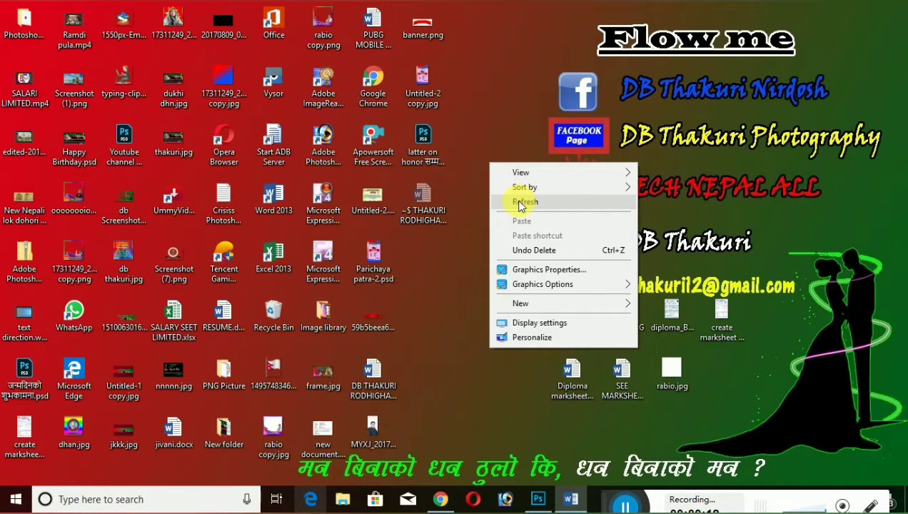
{"action": "left_click", "coordinate": [517, 203]}
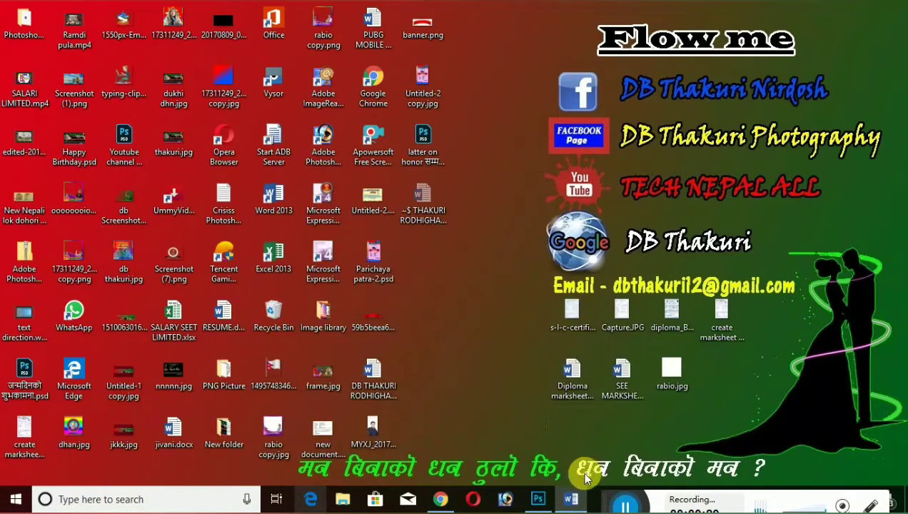
{"action": "left_click", "coordinate": [573, 500]}
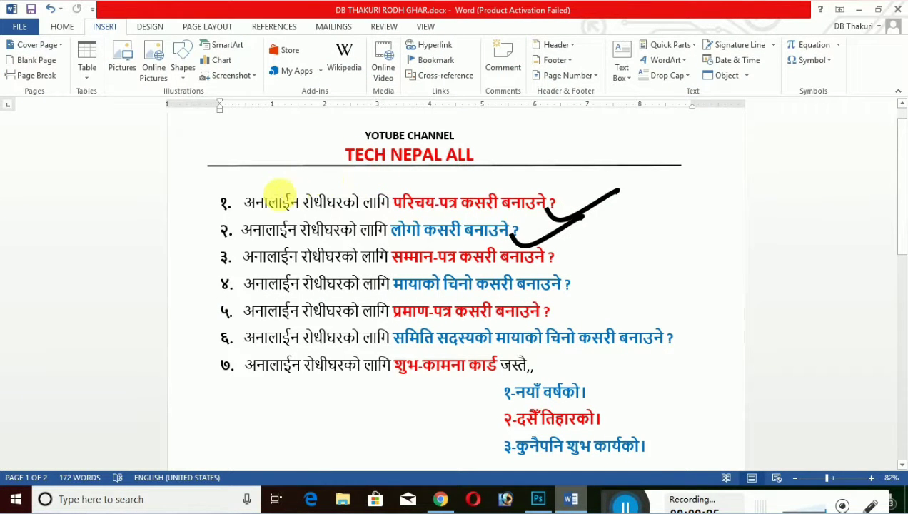
Highlight the topic list, then the third सम्मान-पत्र topic line, and deselect it
{"action": "left_click_drag", "start_coordinate": [223, 206], "coordinate": [667, 452]}
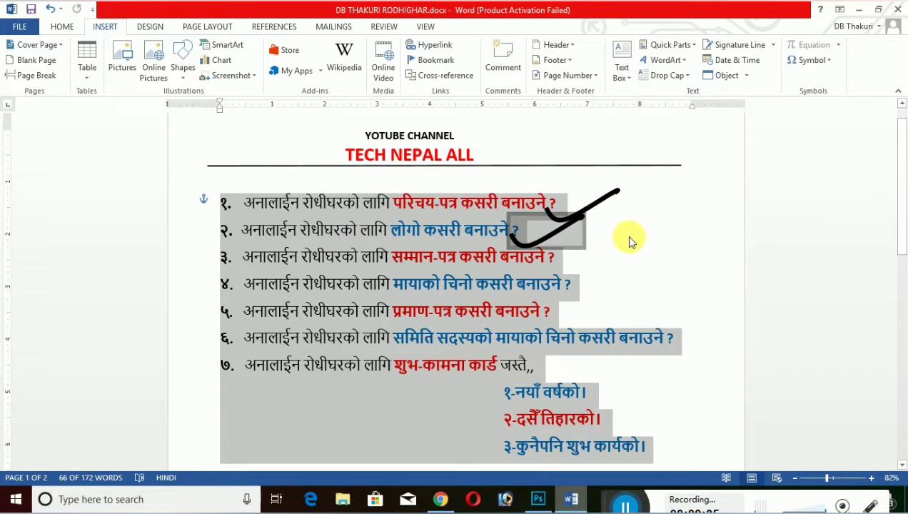
{"action": "left_click", "coordinate": [327, 207]}
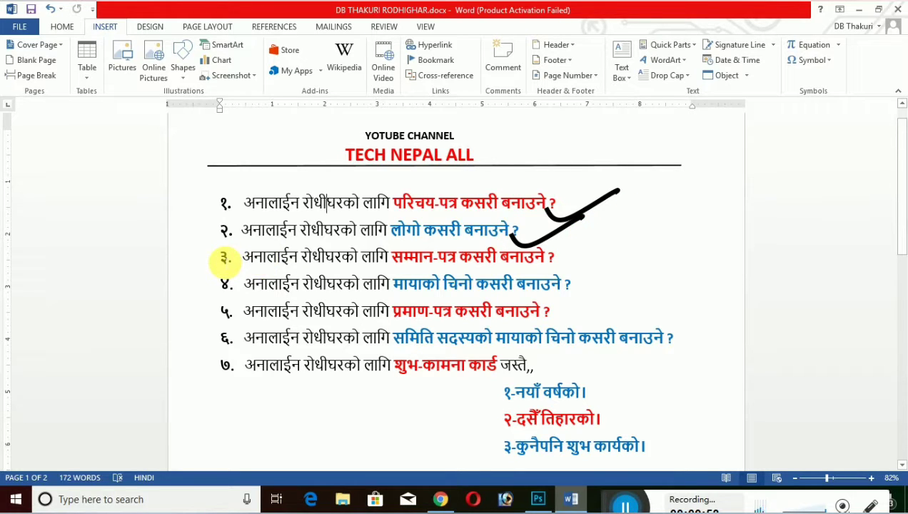
{"action": "left_click_drag", "start_coordinate": [224, 260], "coordinate": [558, 262]}
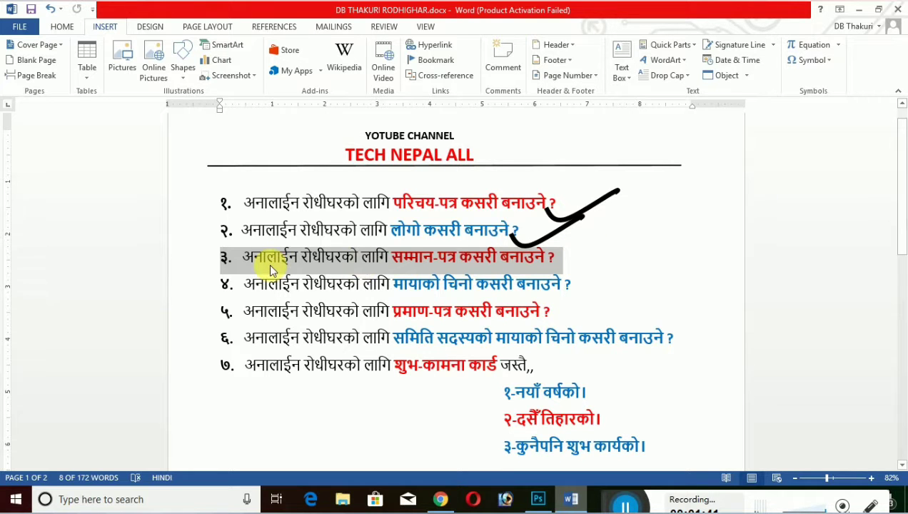
{"action": "left_click", "coordinate": [561, 261]}
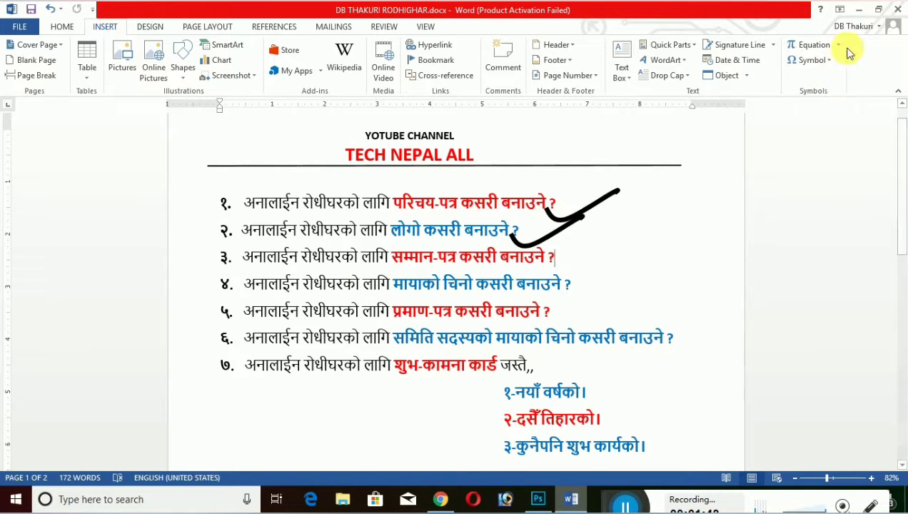
Minimize Word and refresh the desktop twice
{"action": "left_click", "coordinate": [857, 10]}
{"action": "right_click", "coordinate": [496, 157]}
{"action": "left_click", "coordinate": [525, 196]}
{"action": "right_click", "coordinate": [494, 165]}
{"action": "left_click", "coordinate": [527, 202]}
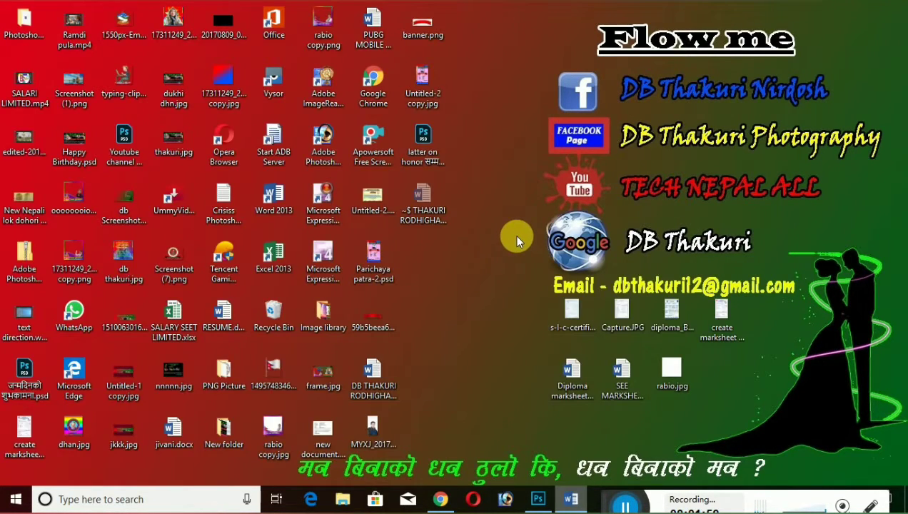
Switch to Photoshop and position the Untitled-2.jpg certificate sample window
{"action": "left_click", "coordinate": [539, 498]}
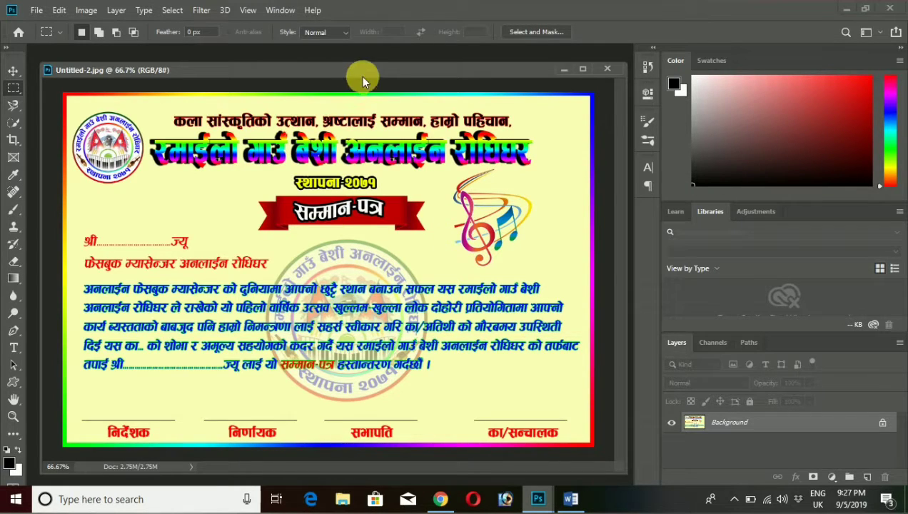
{"action": "mouse_move", "coordinate": [360, 72]}
{"action": "left_mouse_down"}
{"action": "mouse_move", "coordinate": [353, 78]}
{"action": "mouse_move", "coordinate": [361, 74]}
{"action": "left_mouse_up"}
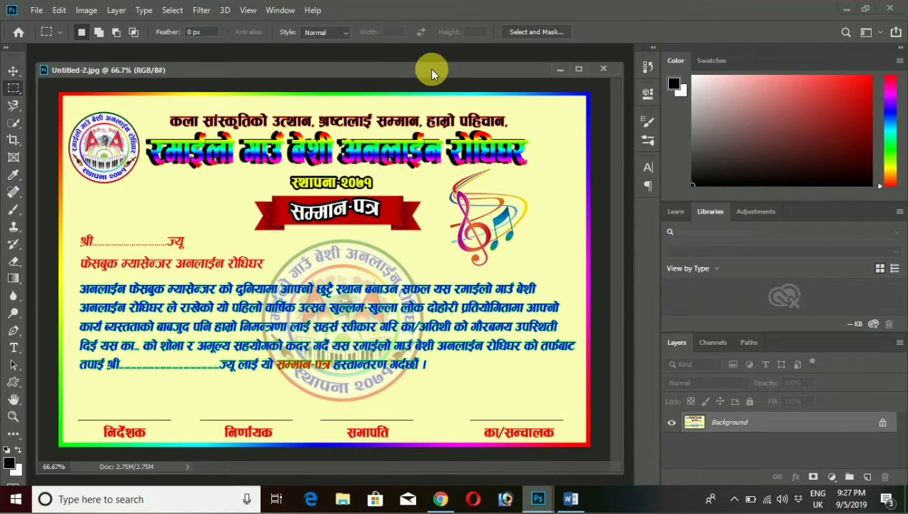
{"action": "left_click_drag", "start_coordinate": [428, 68], "coordinate": [443, 66]}
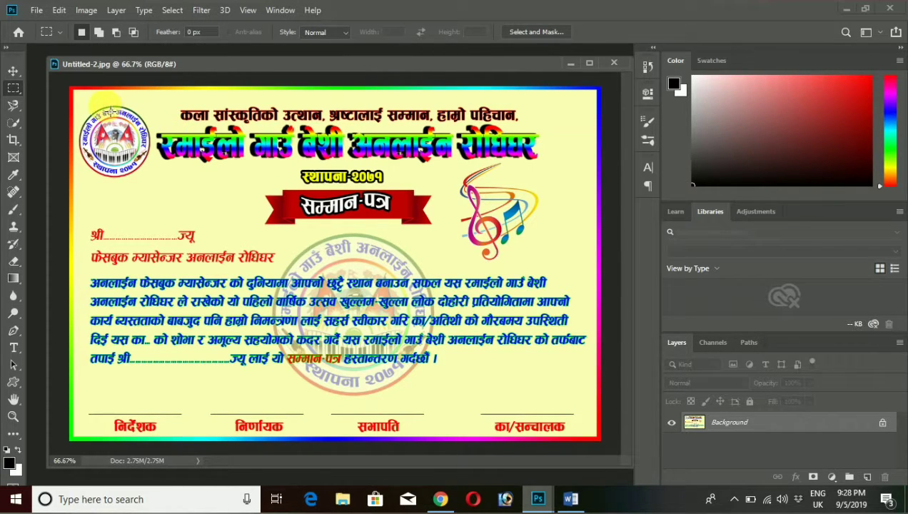
{"action": "left_click_drag", "start_coordinate": [350, 62], "coordinate": [351, 66]}
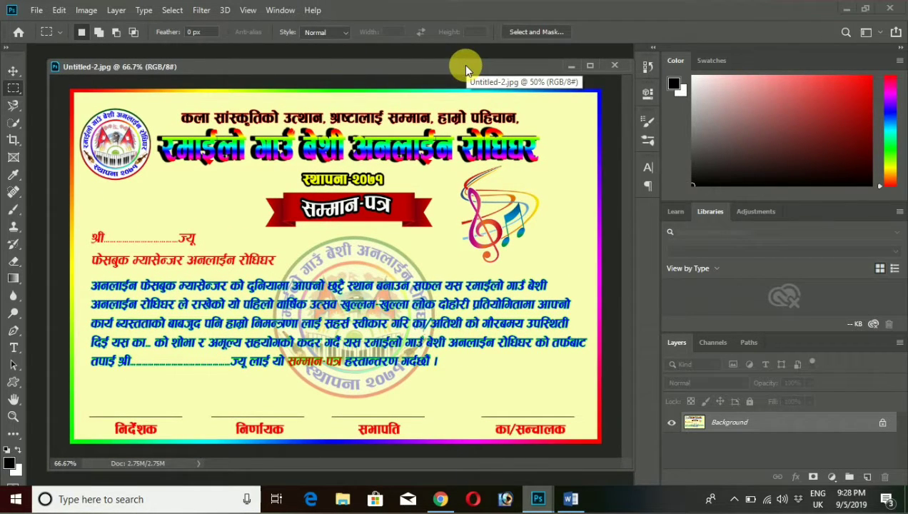
{"action": "left_click", "coordinate": [35, 11]}
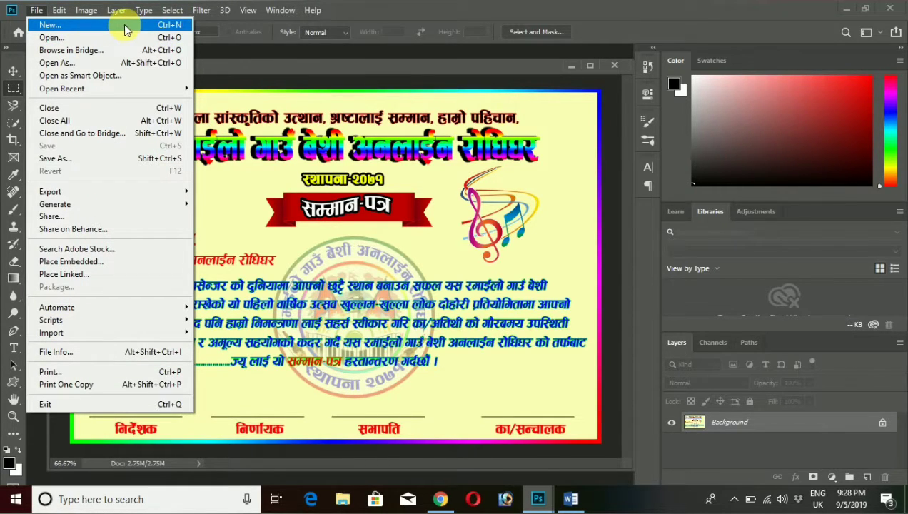
Create a new Untitled-1 document at 800 × 1200 px and 300 ppi
{"action": "left_click", "coordinate": [93, 23]}
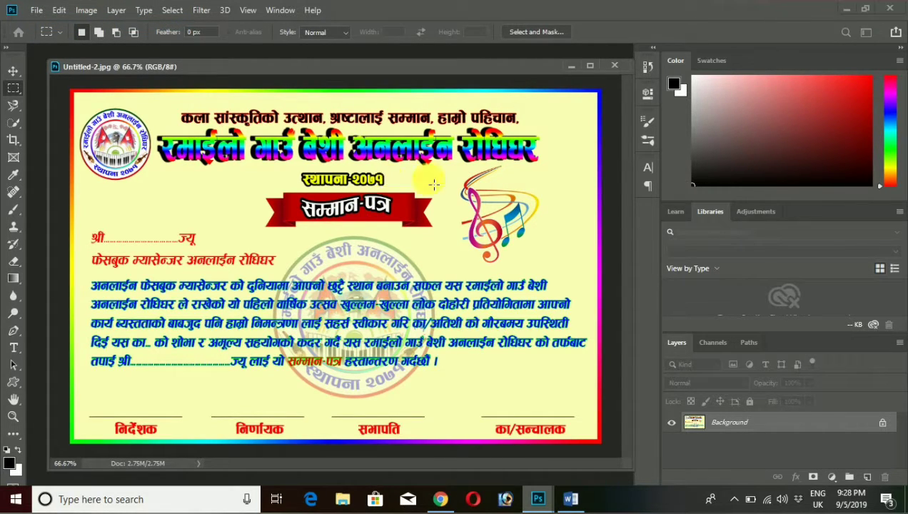
{"action": "key", "text": "ctrl+n"}
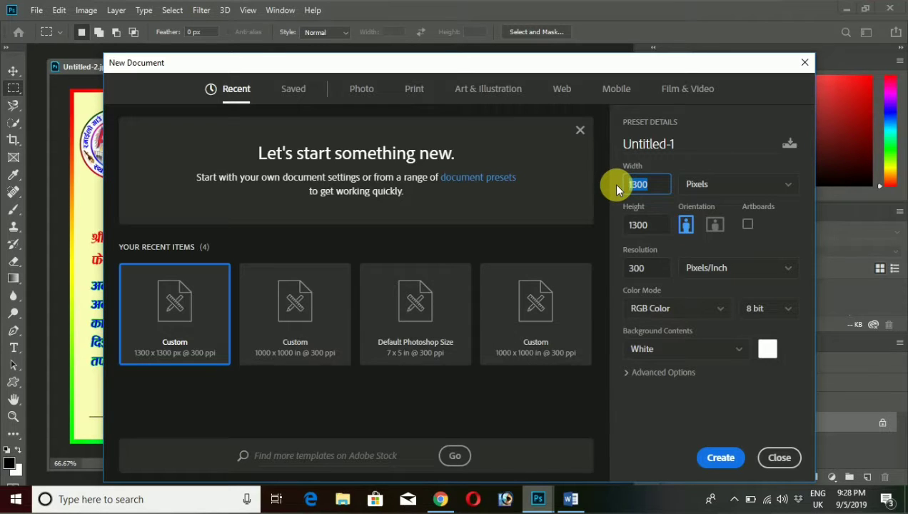
{"action": "type", "text": "800"}
{"action": "left_click", "coordinate": [652, 229]}
{"action": "type", "text": "1200"}
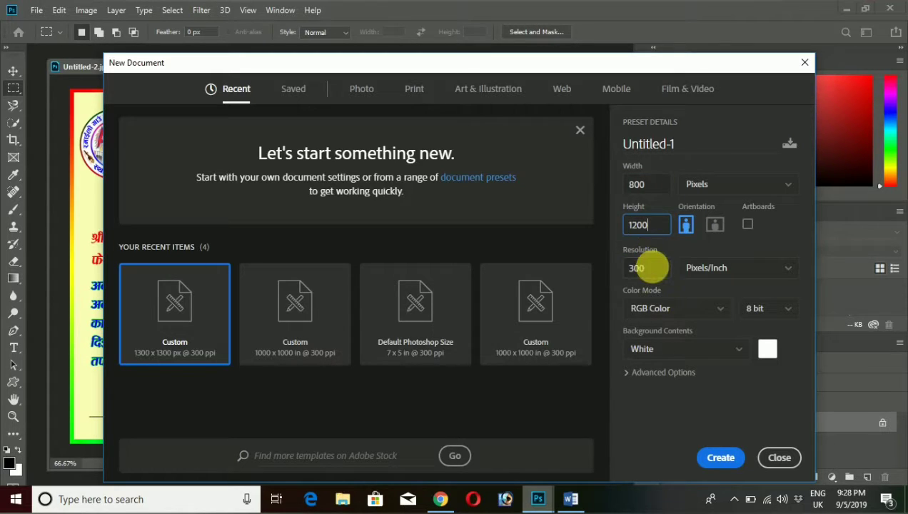
{"action": "left_click", "coordinate": [657, 272]}
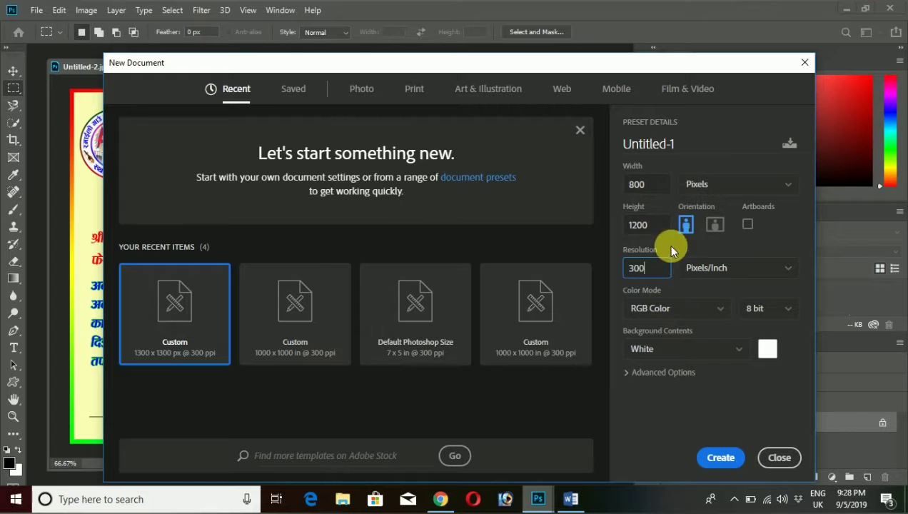
{"action": "left_click", "coordinate": [721, 457]}
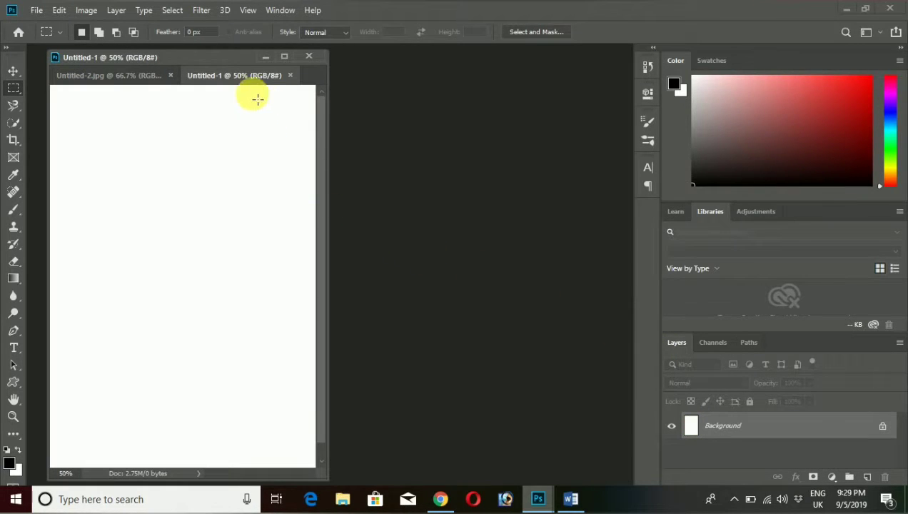
Separate the blank document into its own window, enlarge it, and rotate the canvas 90° clockwise
{"action": "left_click_drag", "start_coordinate": [246, 76], "coordinate": [334, 131]}
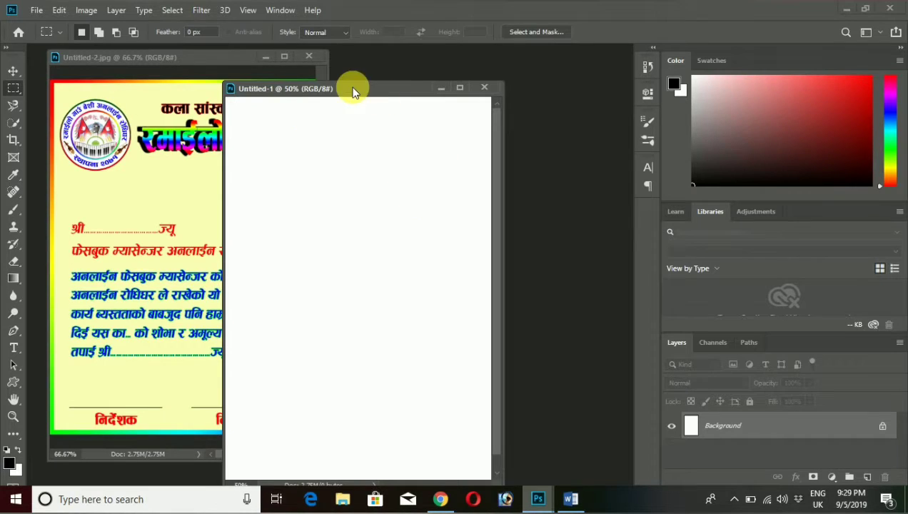
{"action": "left_click", "coordinate": [263, 57]}
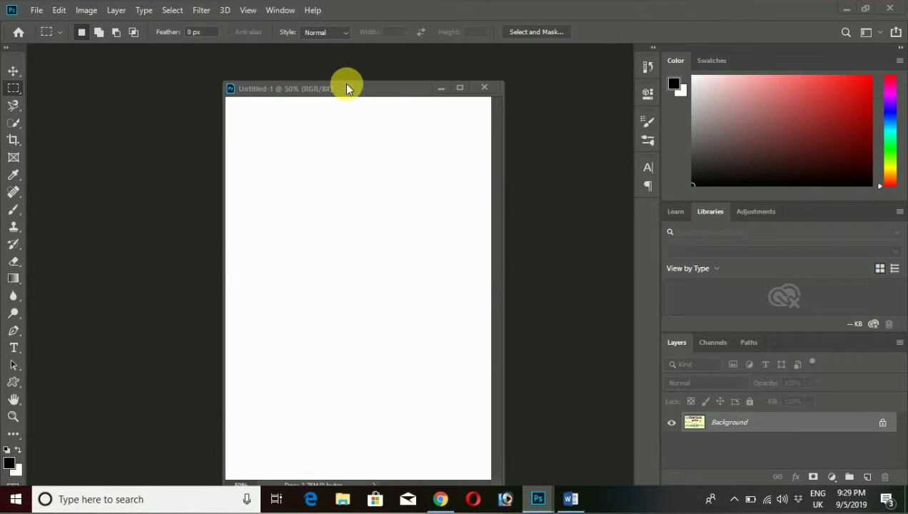
{"action": "left_click_drag", "start_coordinate": [342, 83], "coordinate": [325, 67]}
{"action": "left_click_drag", "start_coordinate": [486, 471], "coordinate": [544, 497]}
{"action": "left_click_drag", "start_coordinate": [352, 71], "coordinate": [348, 62]}
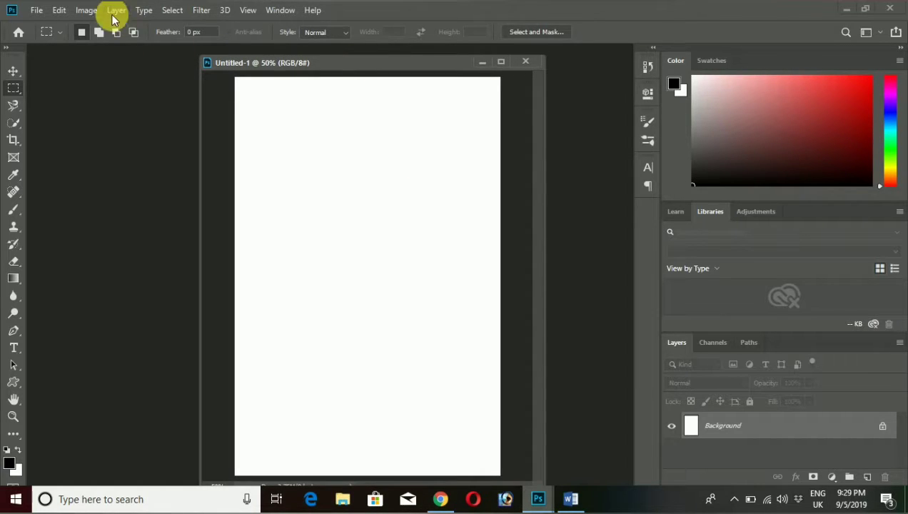
{"action": "left_click", "coordinate": [87, 10]}
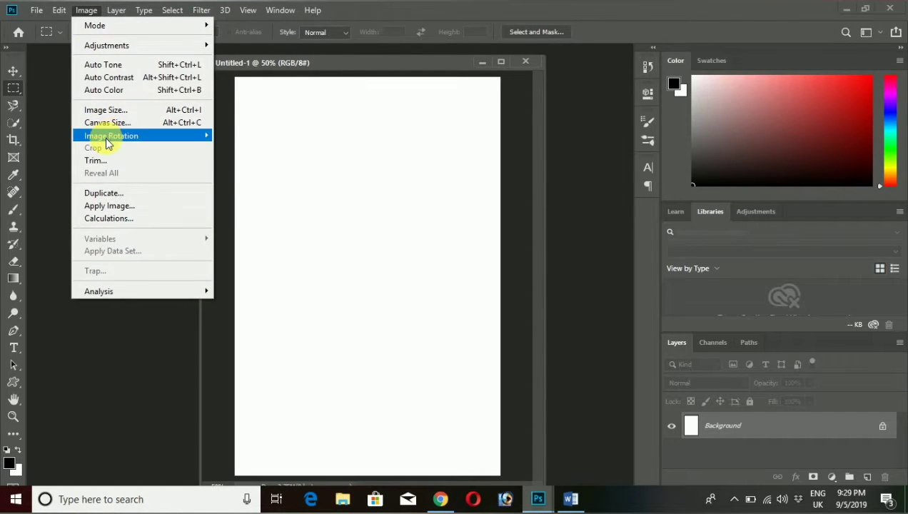
{"action": "mouse_move", "coordinate": [111, 136]}
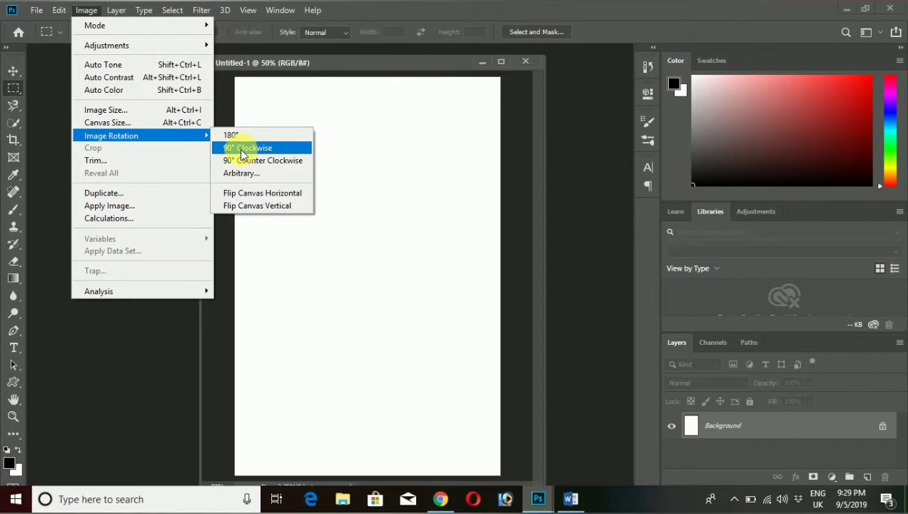
{"action": "left_click", "coordinate": [241, 149]}
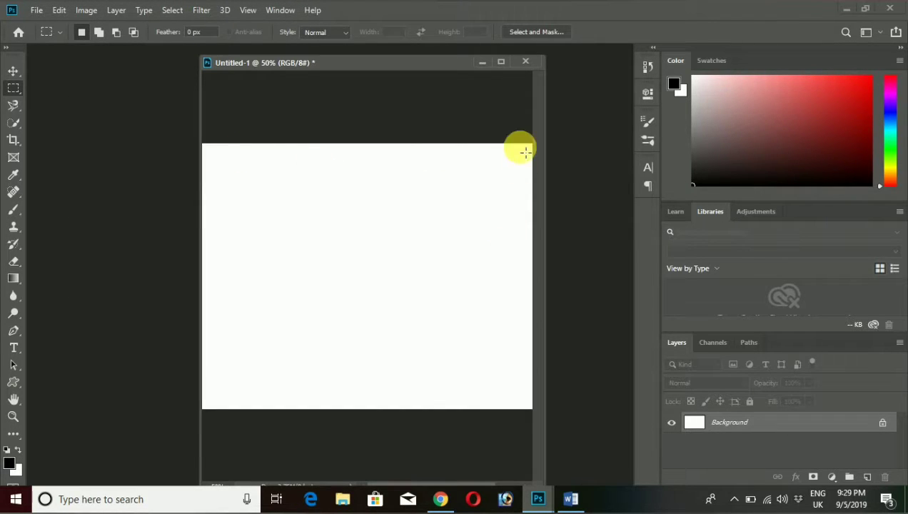
Resize the Untitled-1 window, zoom in, and dock it as a workspace tab
{"action": "left_click_drag", "start_coordinate": [205, 143], "coordinate": [43, 145]}
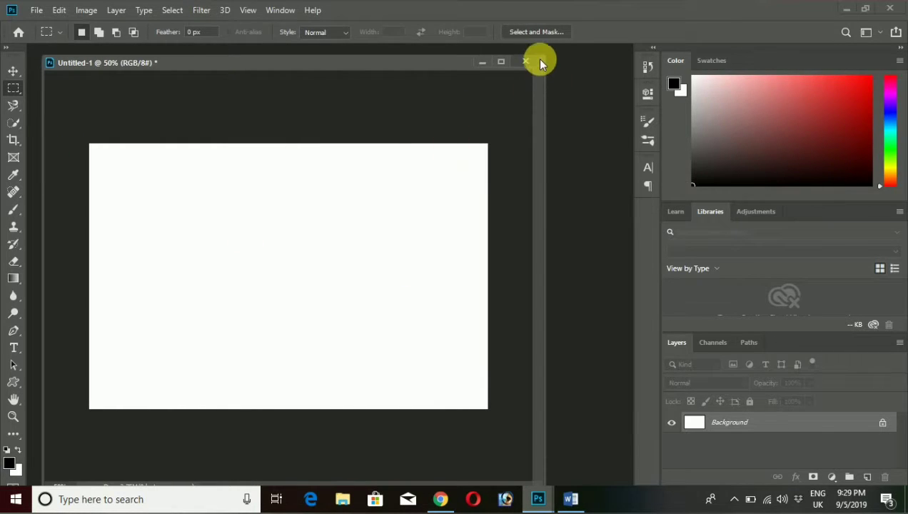
{"action": "left_click_drag", "start_coordinate": [547, 61], "coordinate": [533, 95]}
{"action": "left_click_drag", "start_coordinate": [509, 166], "coordinate": [513, 174]}
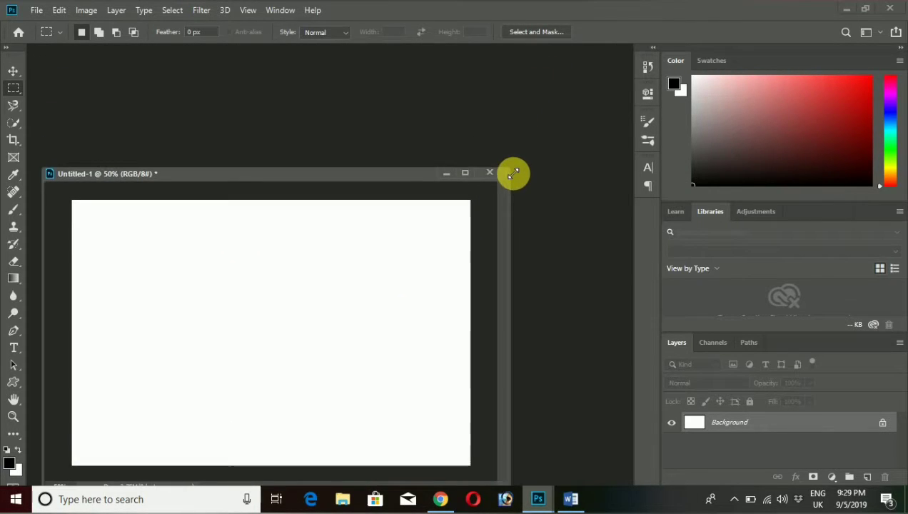
{"action": "left_click_drag", "start_coordinate": [386, 174], "coordinate": [463, 91]}
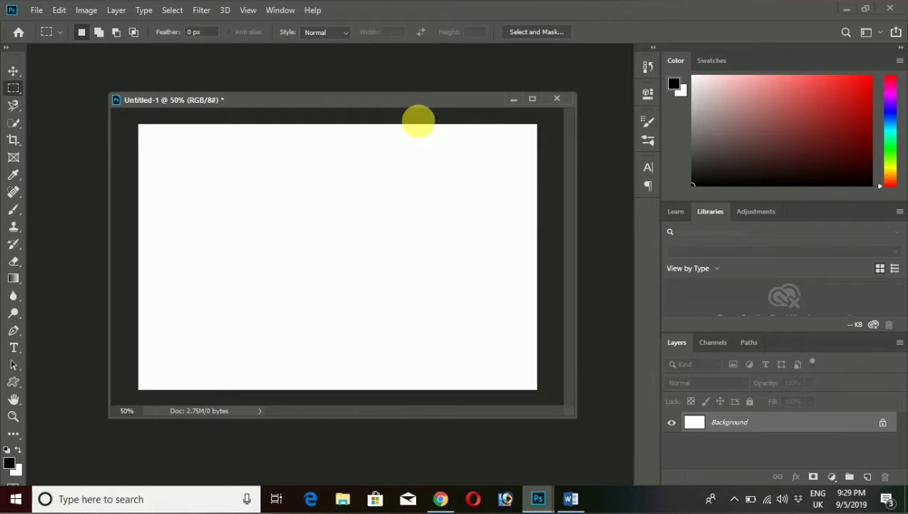
{"action": "left_click_drag", "start_coordinate": [580, 416], "coordinate": [607, 465]}
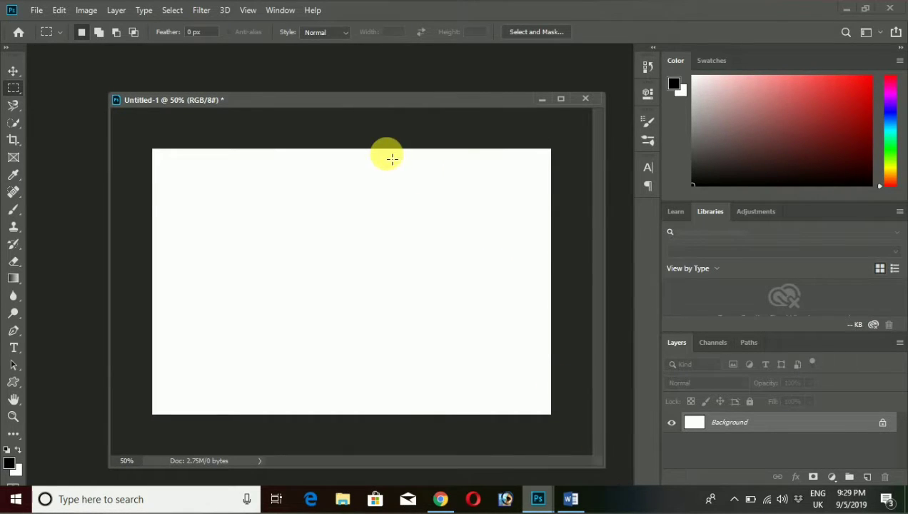
{"action": "left_click", "coordinate": [354, 203]}
{"action": "left_click_drag", "start_coordinate": [286, 97], "coordinate": [244, 58]}
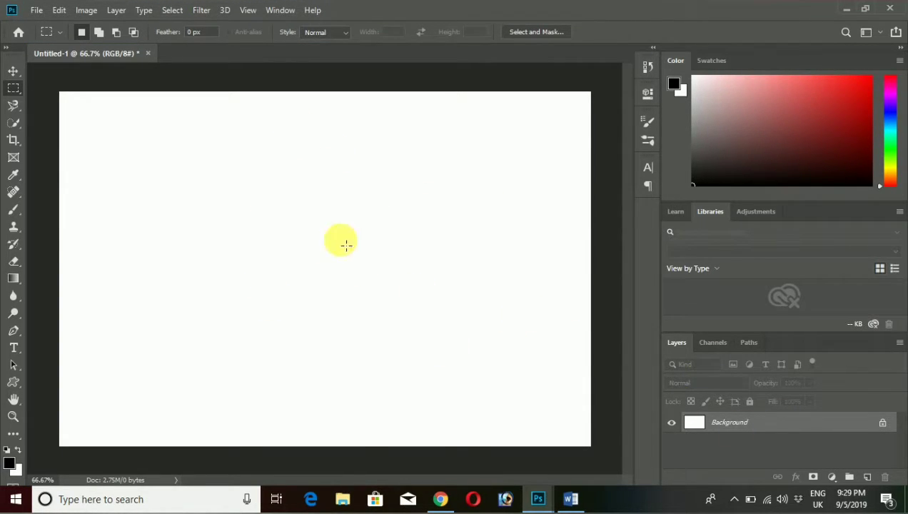
Unlock the Background as Layer 0 and start a Solid Color fill layer
{"action": "double_click", "coordinate": [725, 425]}
{"action": "left_click", "coordinate": [555, 140]}
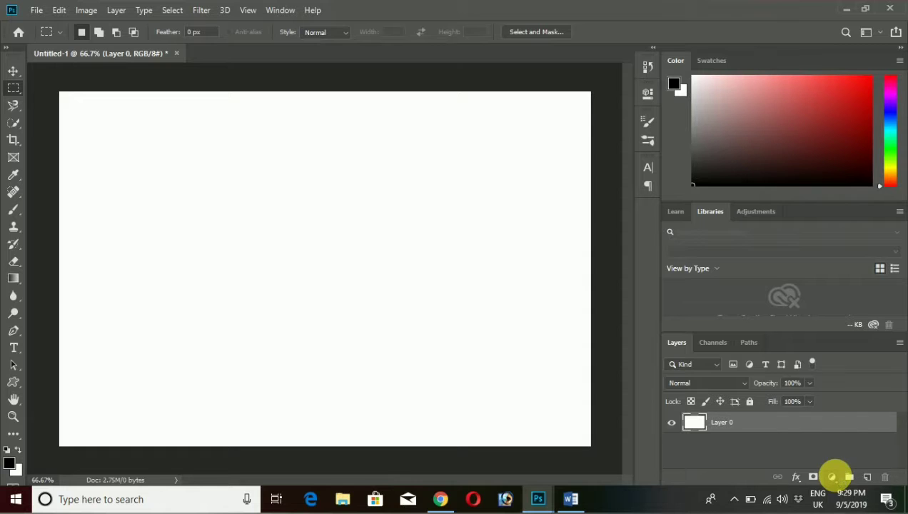
{"action": "left_click", "coordinate": [833, 477]}
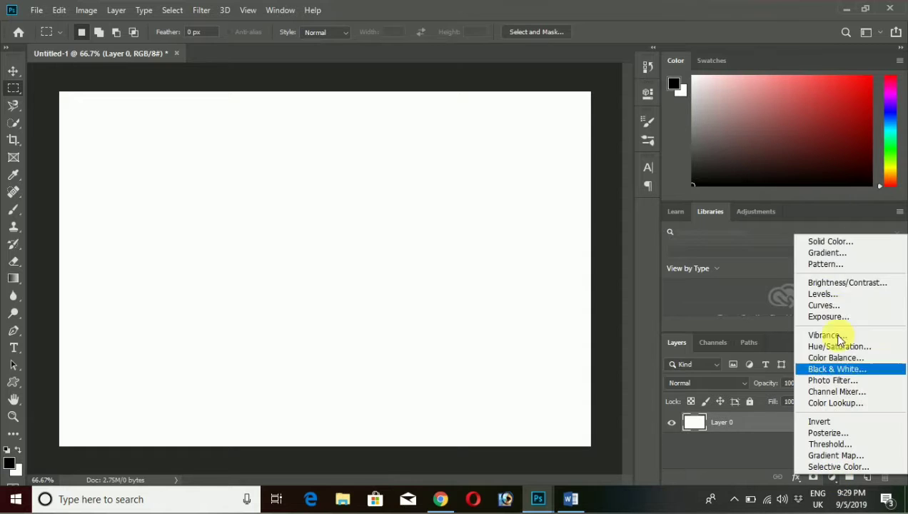
{"action": "left_click", "coordinate": [832, 243]}
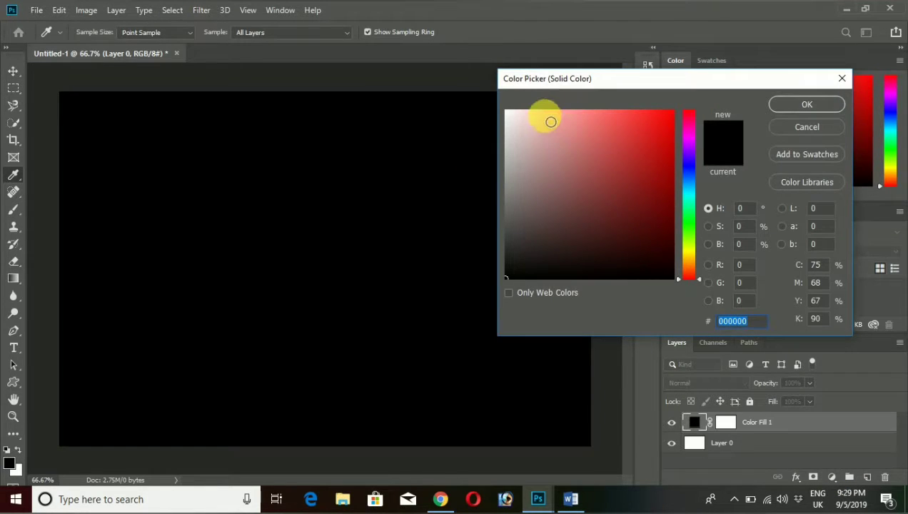
Pick pale yellow #f9f6a6 as the fill colour and apply it
{"action": "left_click_drag", "start_coordinate": [550, 122], "coordinate": [537, 118]}
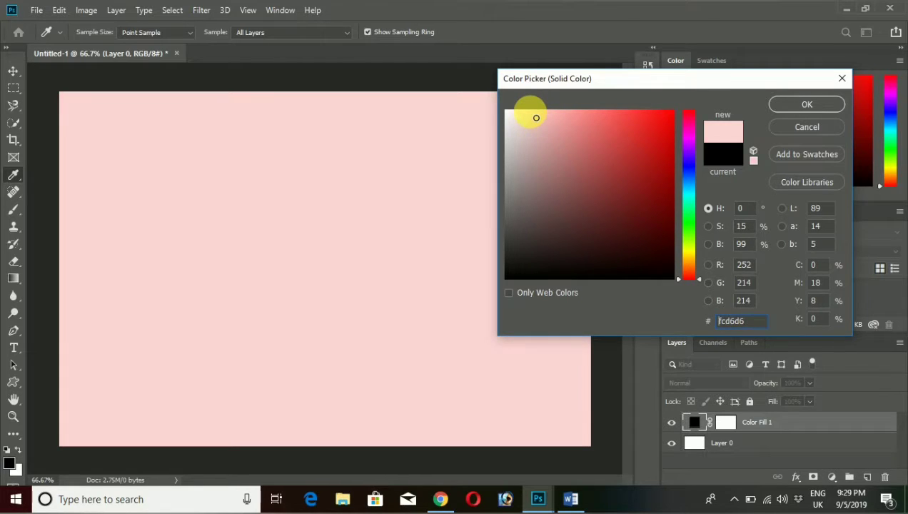
{"action": "left_click_drag", "start_coordinate": [532, 117], "coordinate": [535, 119]}
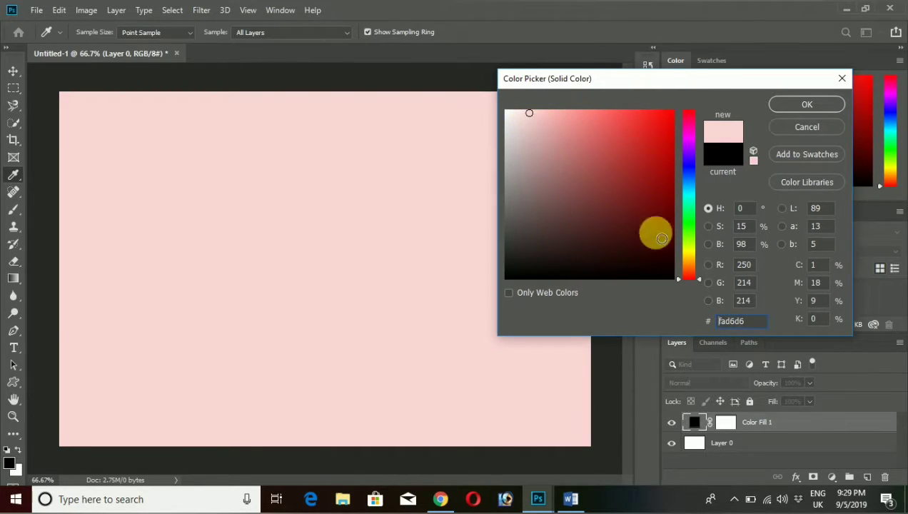
{"action": "left_click", "coordinate": [687, 251]}
{"action": "left_click_drag", "start_coordinate": [562, 125], "coordinate": [562, 118]}
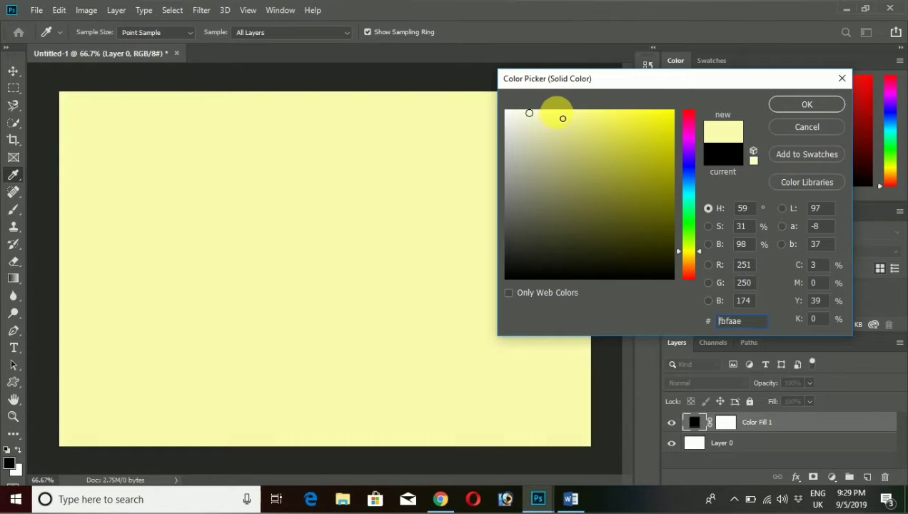
{"action": "left_click", "coordinate": [561, 114]}
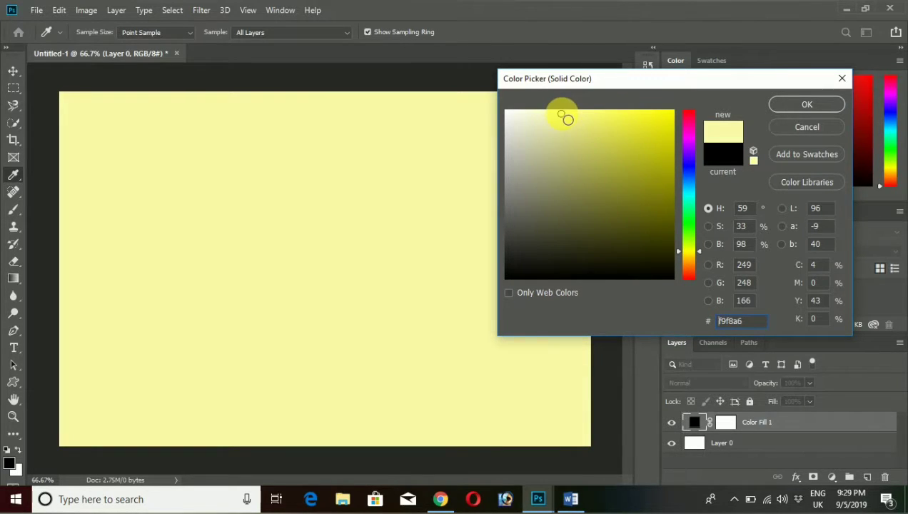
{"action": "left_click", "coordinate": [687, 252]}
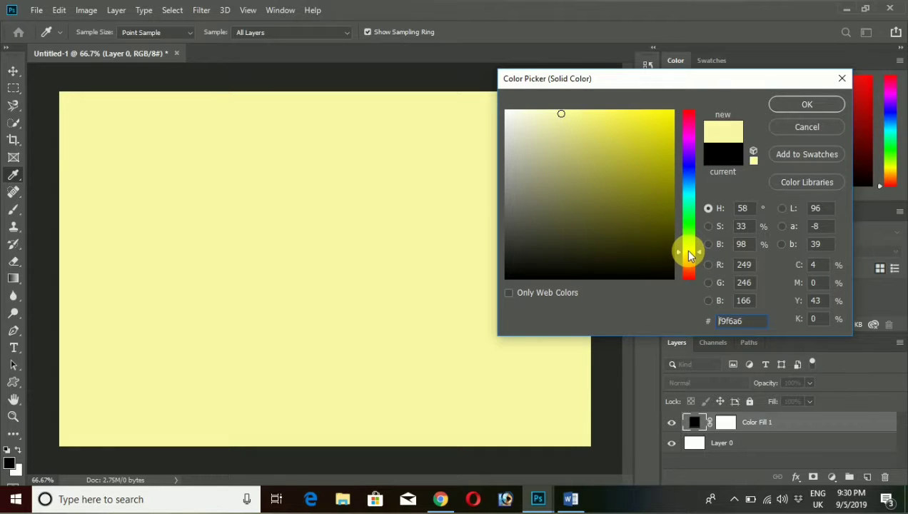
{"action": "left_click", "coordinate": [799, 108]}
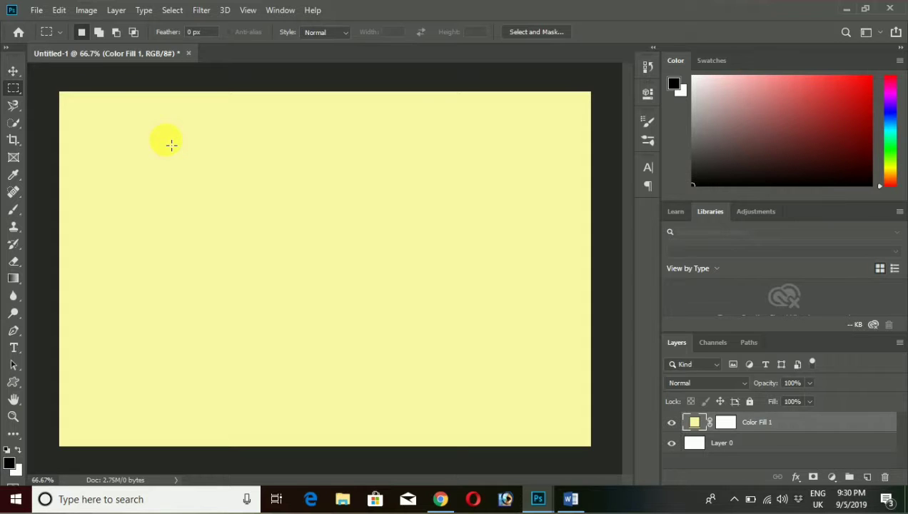
Copy the certificate's opening slogan line from page 2 of the Word document
{"action": "left_click", "coordinate": [570, 503]}
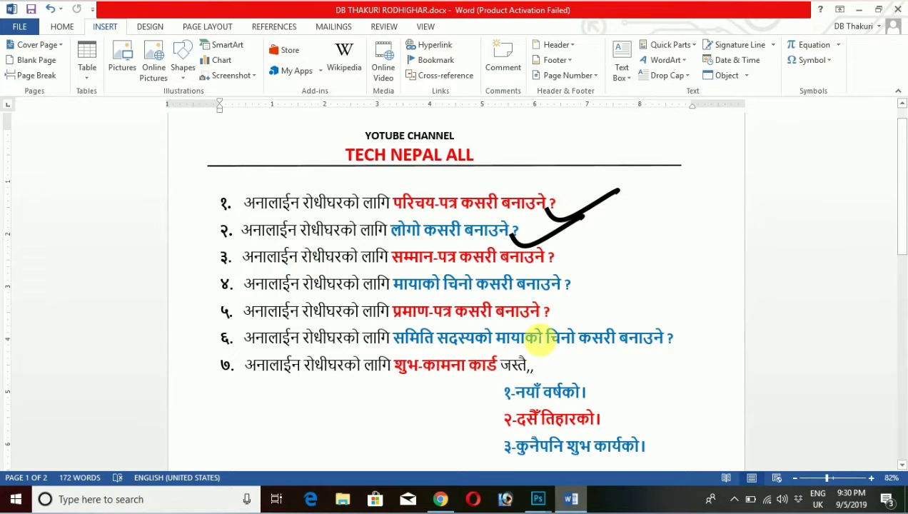
{"action": "scroll", "coordinate": [545, 348], "scroll_direction": "down", "scroll_amount": 1}
{"action": "scroll", "coordinate": [545, 348], "scroll_direction": "down", "scroll_amount": 5}
{"action": "scroll", "coordinate": [545, 348], "scroll_direction": "down", "scroll_amount": 3}
{"action": "scroll", "coordinate": [545, 348], "scroll_direction": "down", "scroll_amount": 1}
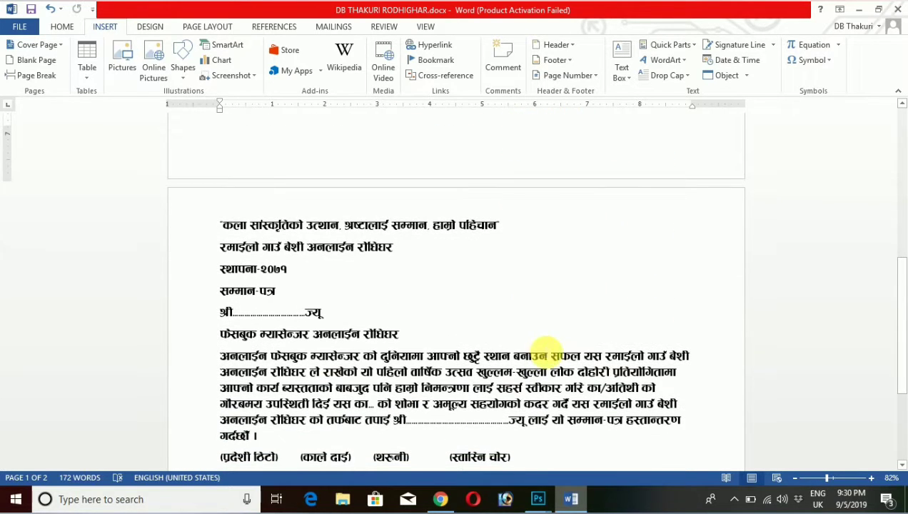
{"action": "left_click_drag", "start_coordinate": [511, 231], "coordinate": [223, 227]}
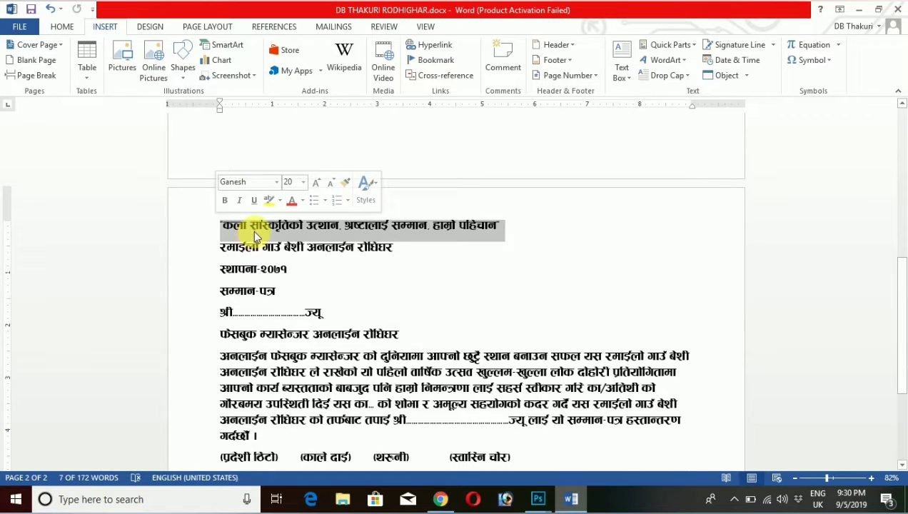
{"action": "right_click", "coordinate": [257, 234]}
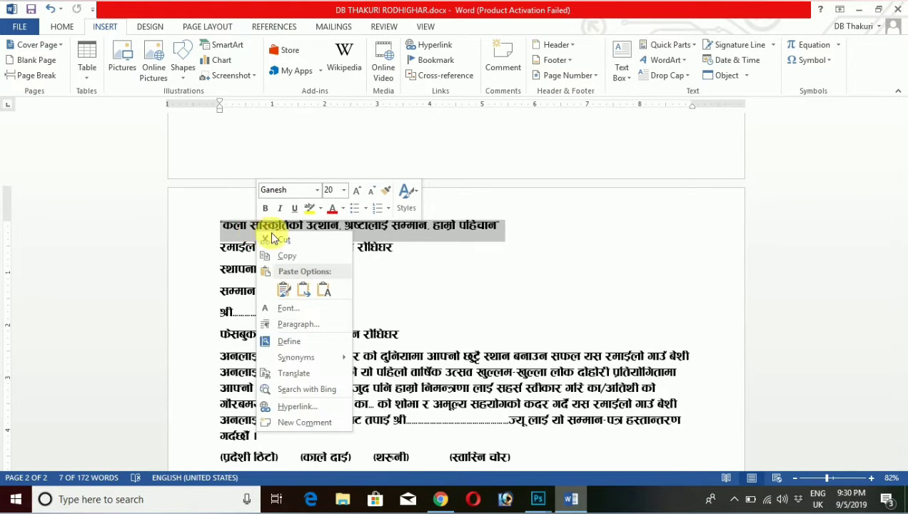
{"action": "left_click", "coordinate": [290, 256]}
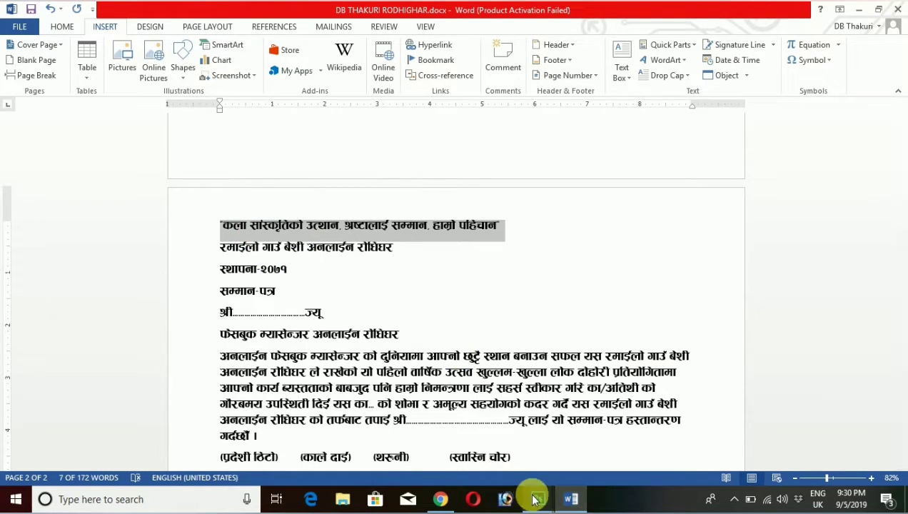
{"action": "mouse_move", "coordinate": [538, 499]}
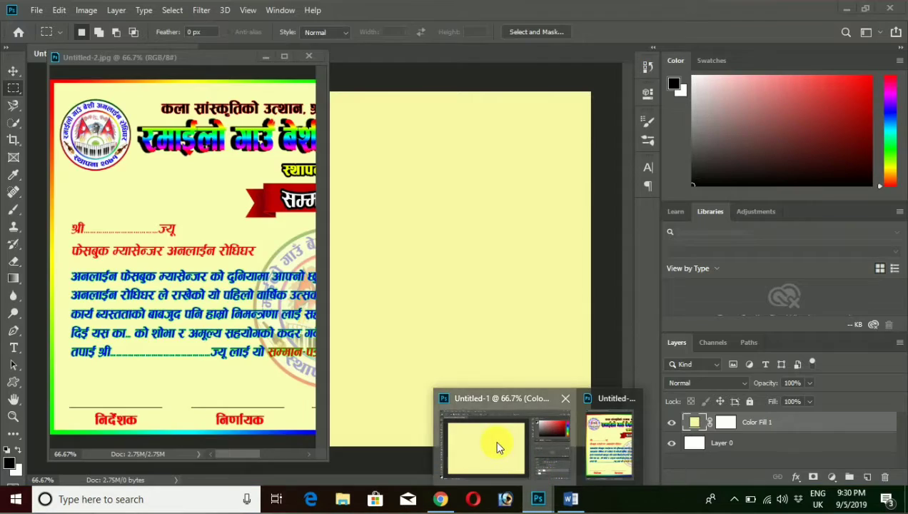
Select the Horizontal Type tool in Photoshop with the Ganesh font
{"action": "left_click", "coordinate": [498, 446]}
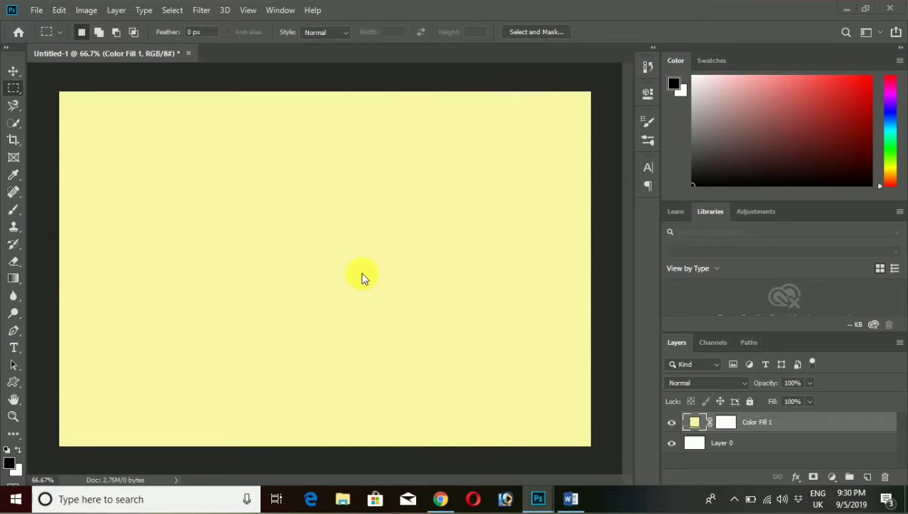
{"action": "left_click", "coordinate": [13, 350]}
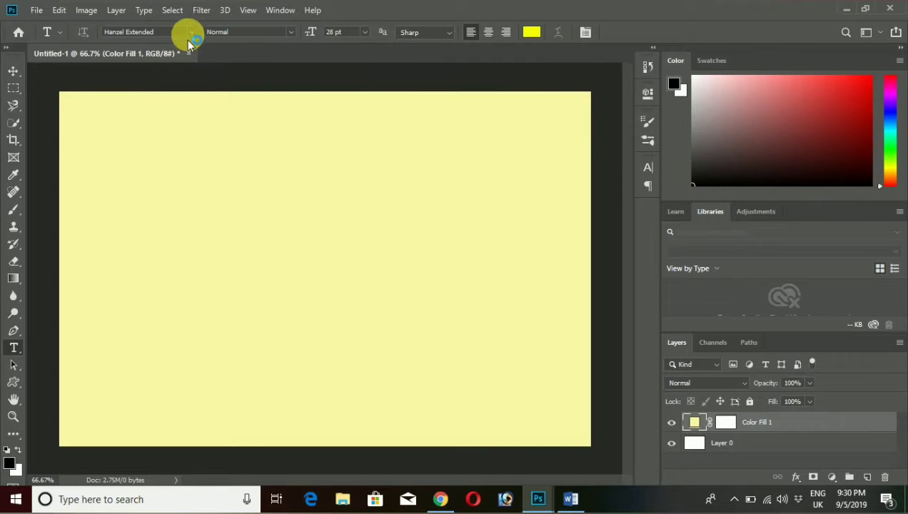
{"action": "left_click", "coordinate": [190, 33]}
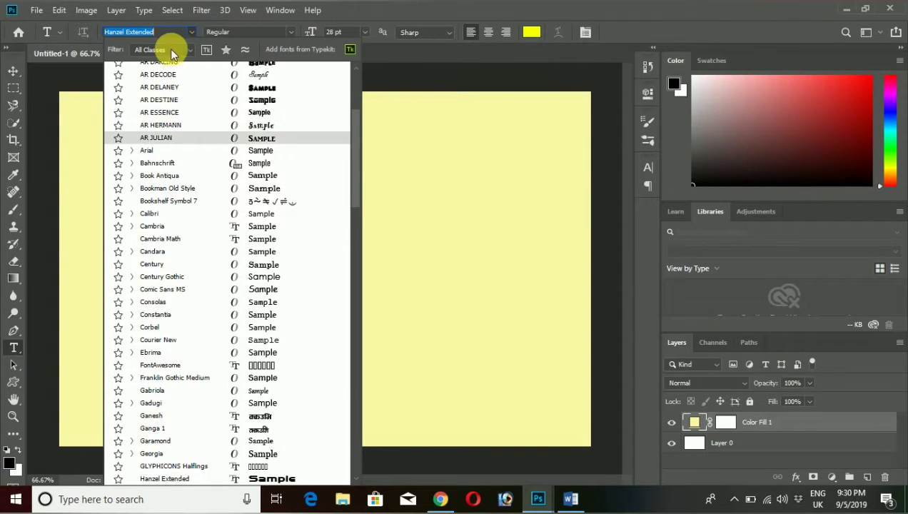
{"action": "type", "text": "G"}
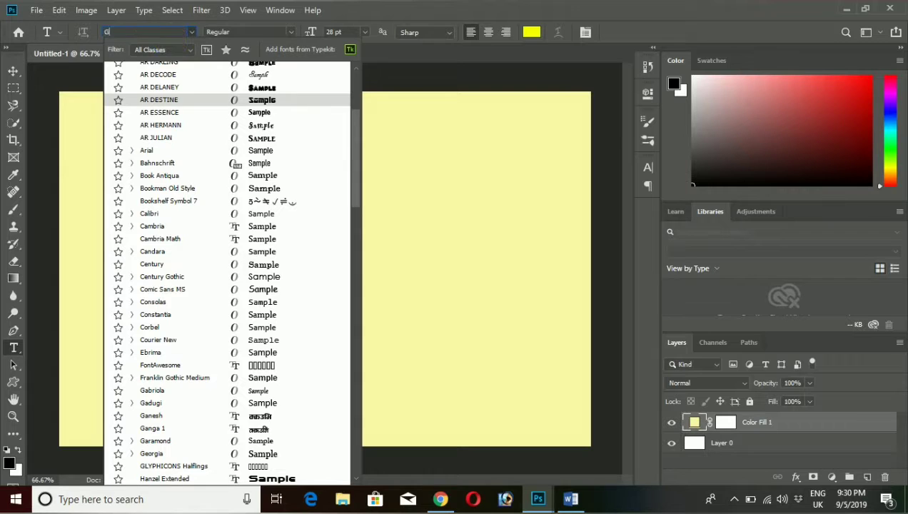
{"action": "type", "text": "an"}
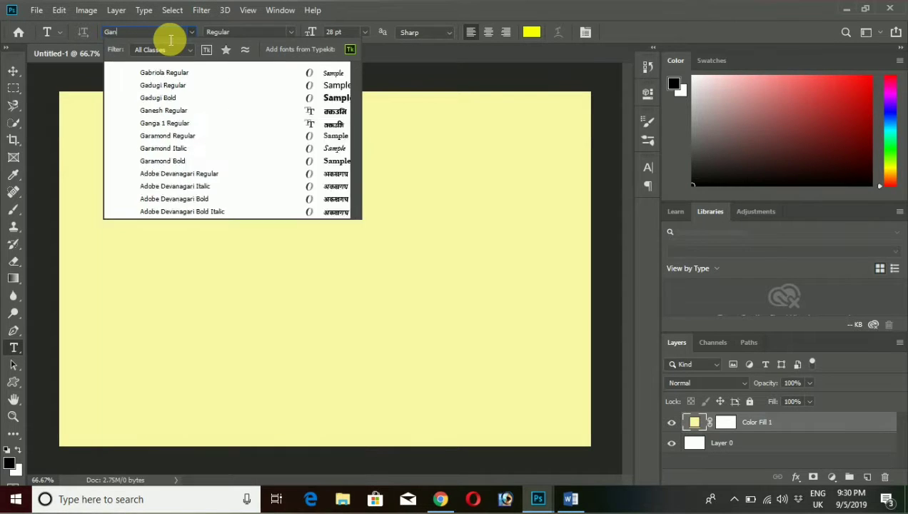
{"action": "type", "text": "esh"}
{"action": "key", "text": "Escape"}
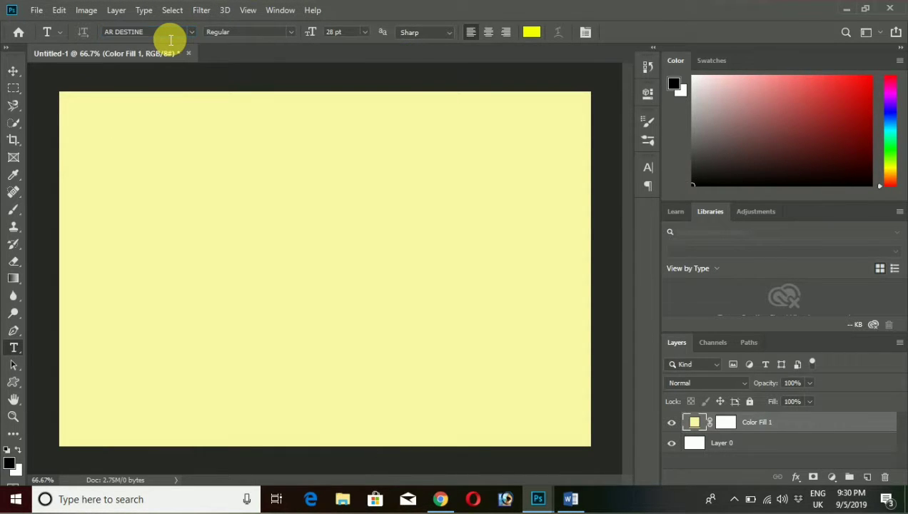
{"action": "left_click", "coordinate": [191, 32]}
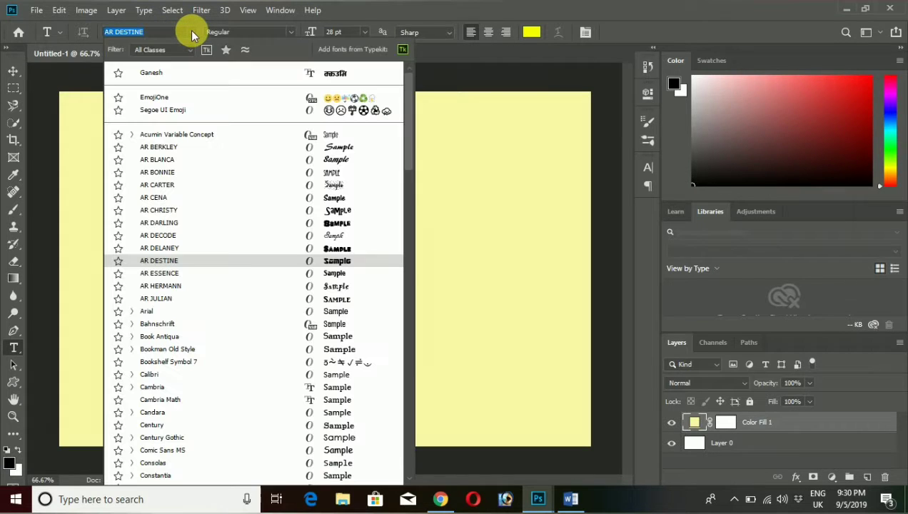
{"action": "left_click", "coordinate": [162, 73]}
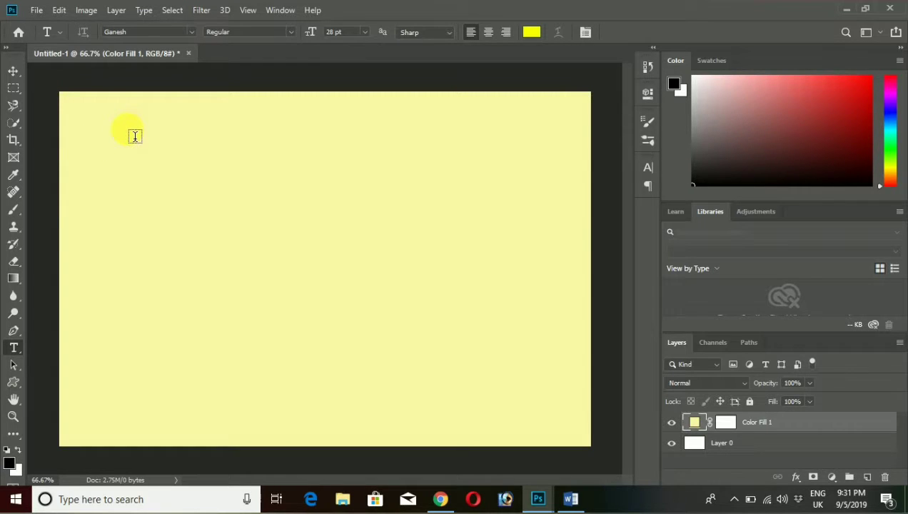
Start an 8 pt text line and paste the slogan, removing its stray first character
{"action": "left_click", "coordinate": [128, 131]}
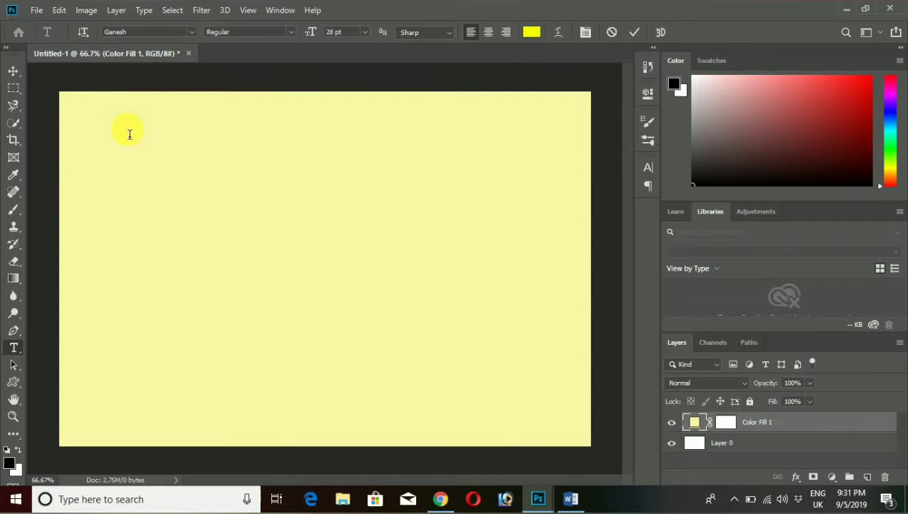
{"action": "left_click", "coordinate": [362, 37]}
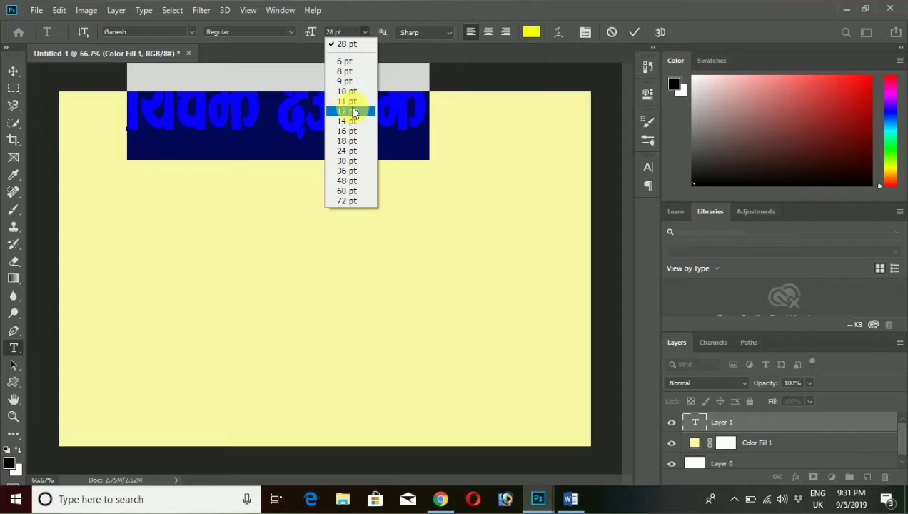
{"action": "left_click", "coordinate": [345, 109]}
{"action": "left_click", "coordinate": [364, 32]}
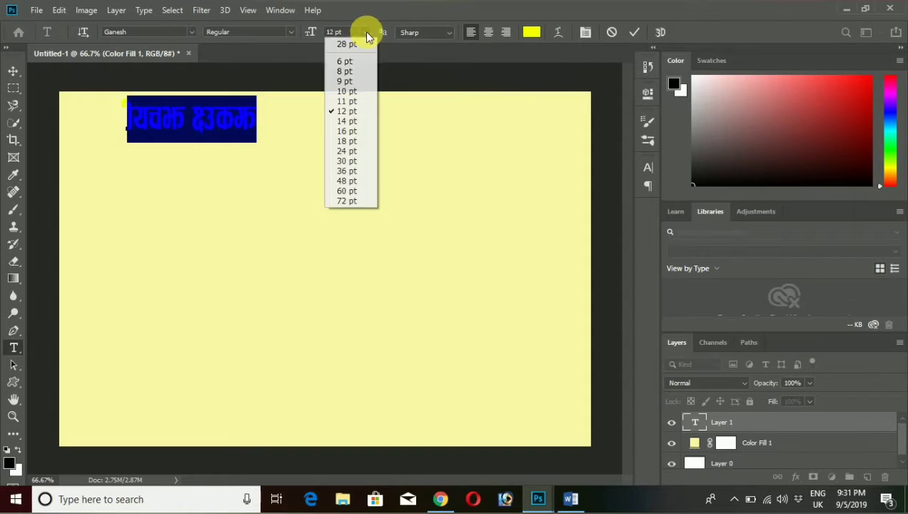
{"action": "left_click", "coordinate": [352, 81]}
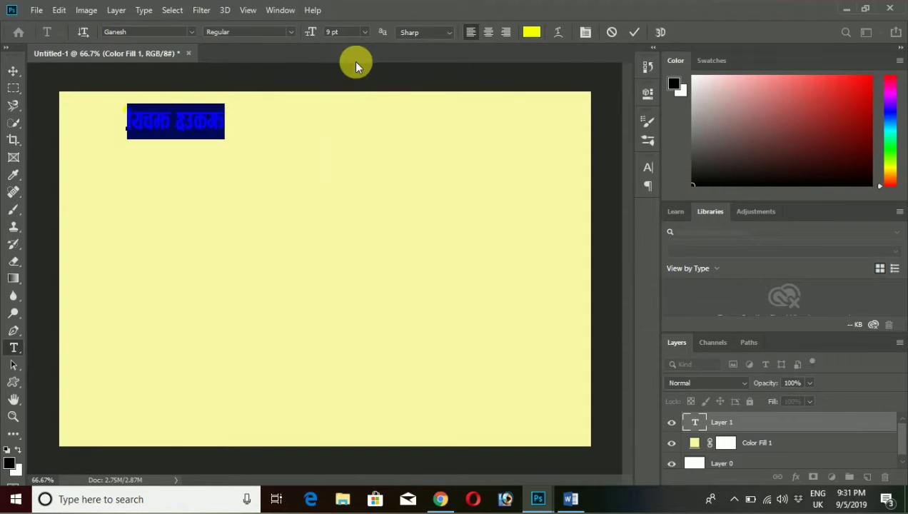
{"action": "left_click", "coordinate": [364, 32]}
{"action": "left_click", "coordinate": [354, 70]}
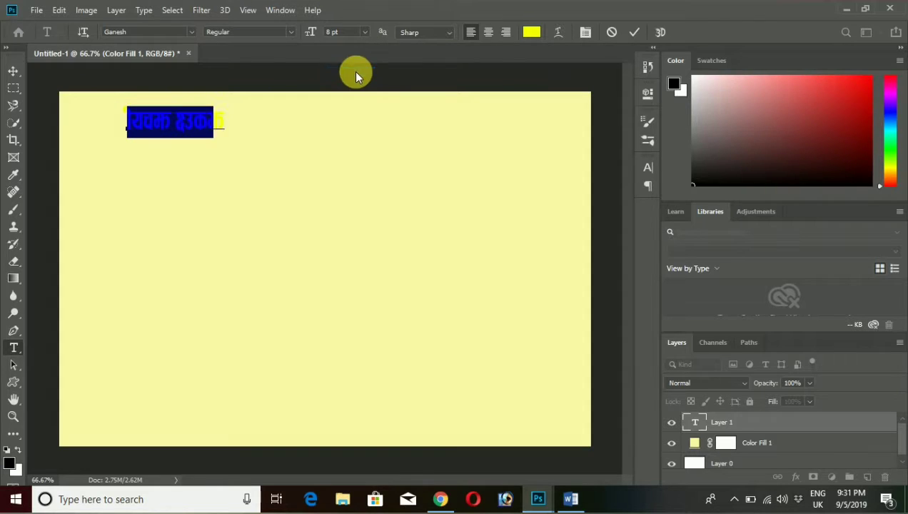
{"action": "key", "text": "BackSpace"}
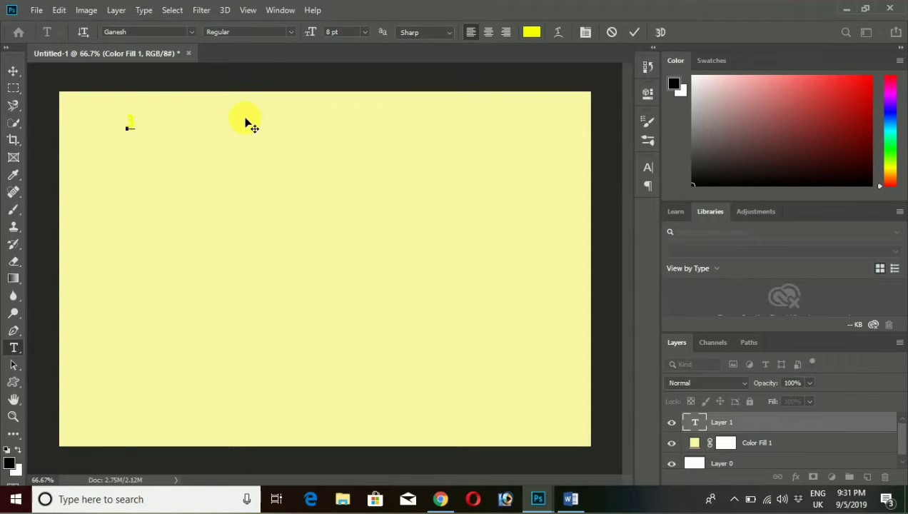
{"action": "key", "text": "ctrl"}
{"action": "key", "text": "ctrl+v"}
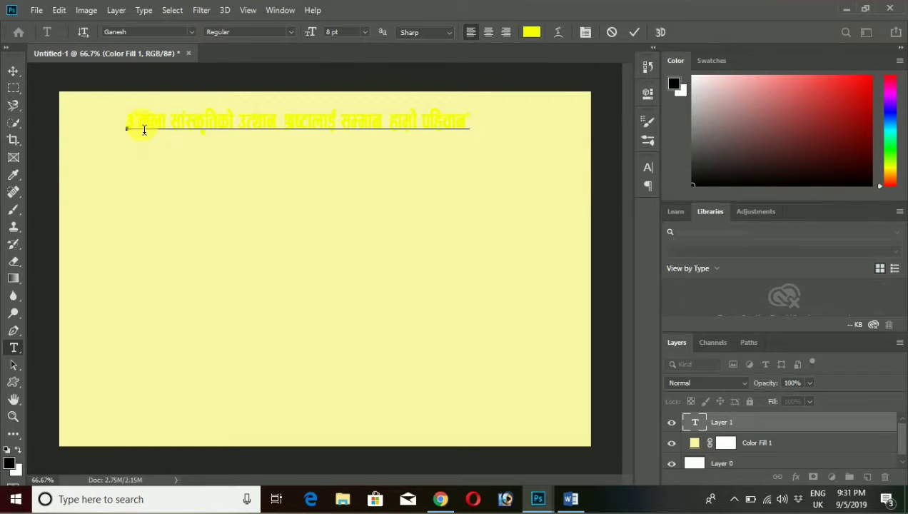
{"action": "key", "text": "Delete"}
Colour the slogan text black
{"action": "left_click_drag", "start_coordinate": [142, 134], "coordinate": [511, 119]}
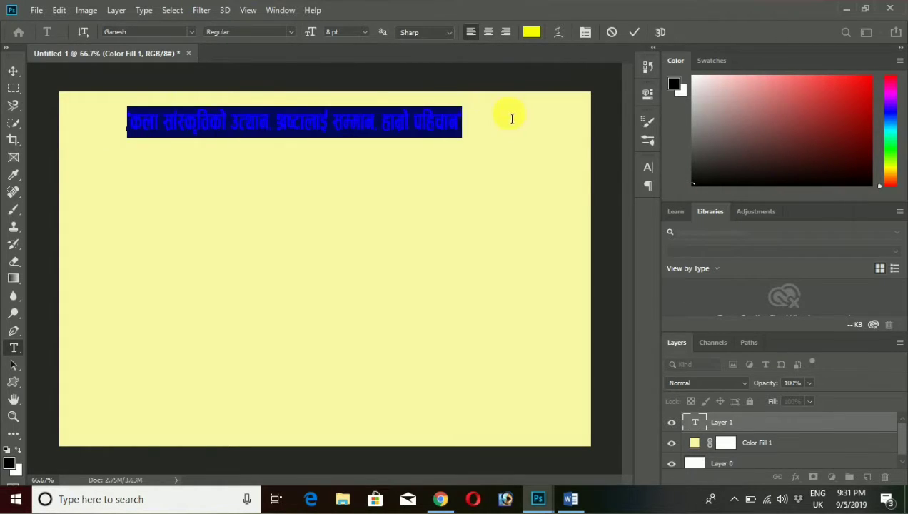
{"action": "left_click", "coordinate": [532, 32]}
{"action": "left_click", "coordinate": [592, 167]}
{"action": "left_click_drag", "start_coordinate": [525, 292], "coordinate": [497, 314]}
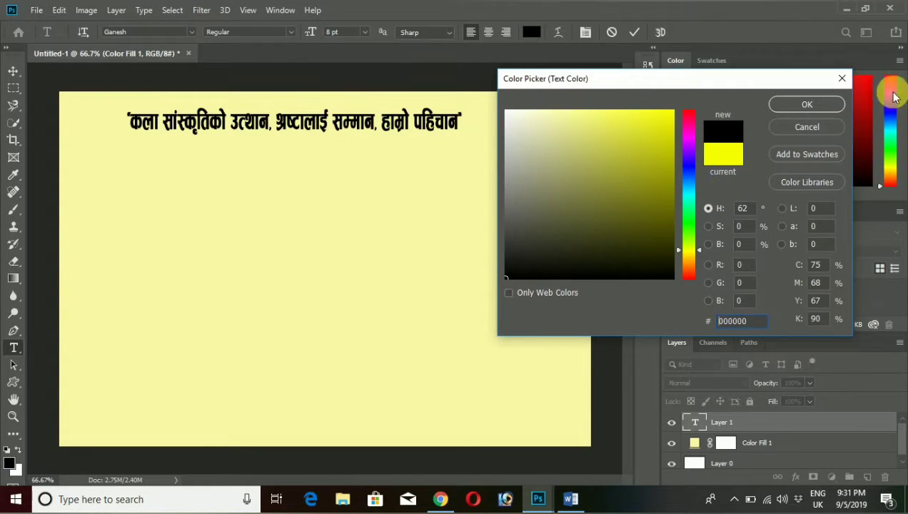
{"action": "left_click", "coordinate": [805, 106]}
Resize the slogan to 6 pt and move it to the page's top centre
{"action": "left_click", "coordinate": [365, 32]}
{"action": "left_click", "coordinate": [346, 62]}
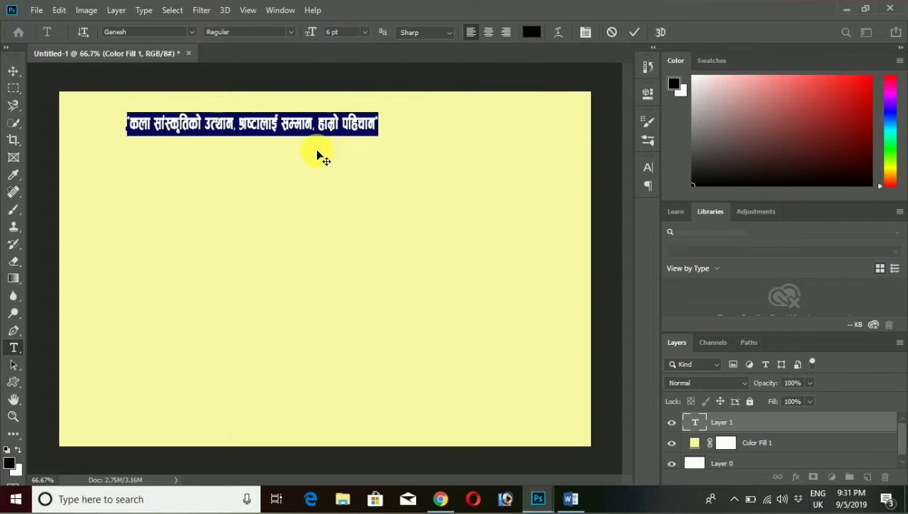
{"action": "left_click_drag", "start_coordinate": [305, 153], "coordinate": [370, 140]}
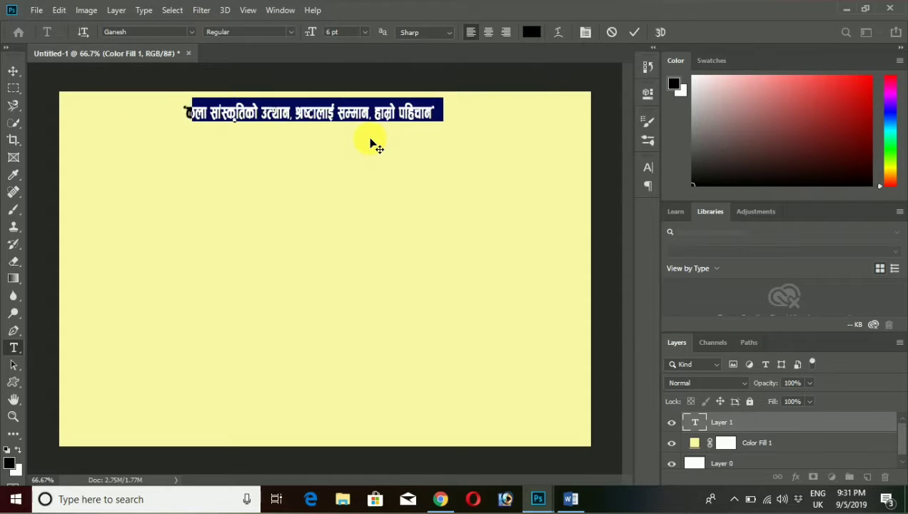
{"action": "left_click", "coordinate": [369, 122]}
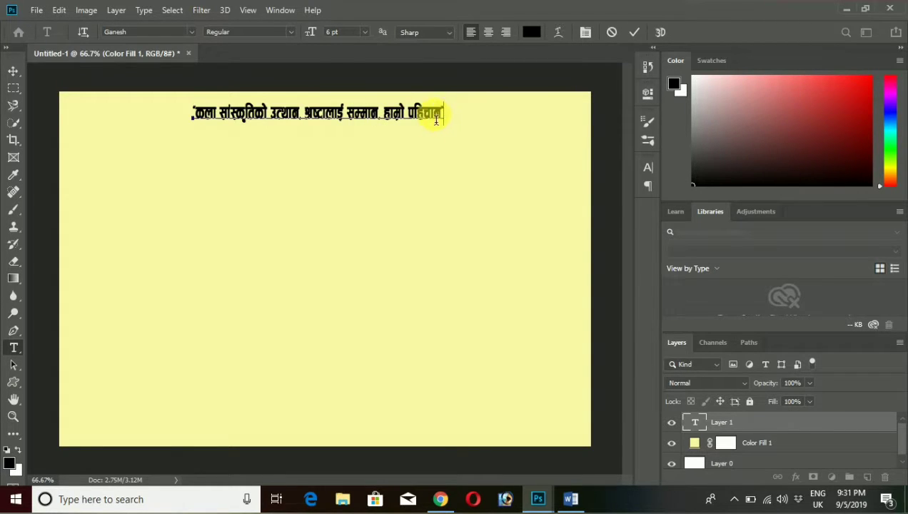
{"action": "left_click_drag", "start_coordinate": [448, 120], "coordinate": [191, 118]}
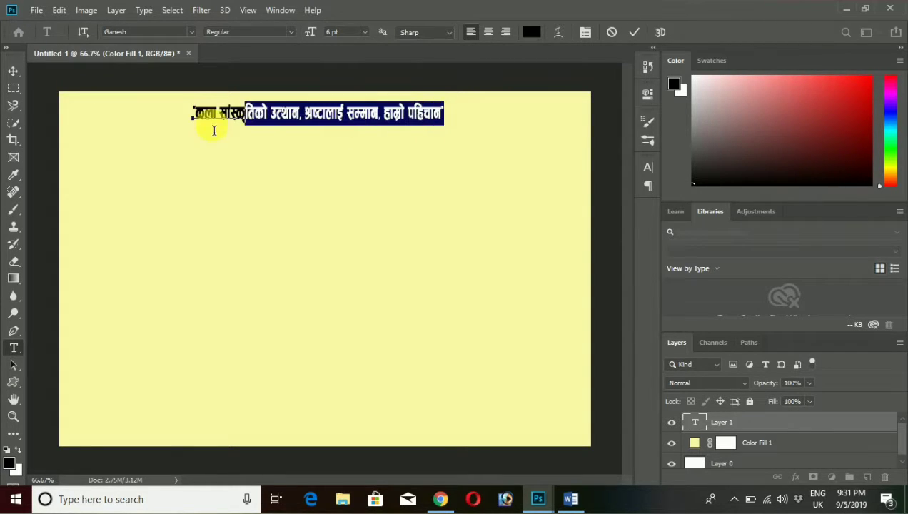
Add a Stroke layer style to the slogan with pure red ff0000 colour
{"action": "left_click", "coordinate": [114, 10]}
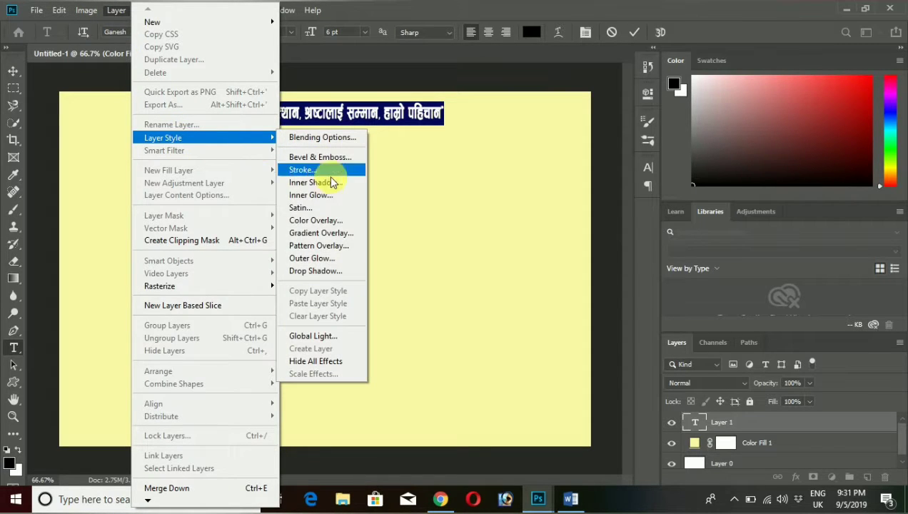
{"action": "left_click", "coordinate": [314, 170]}
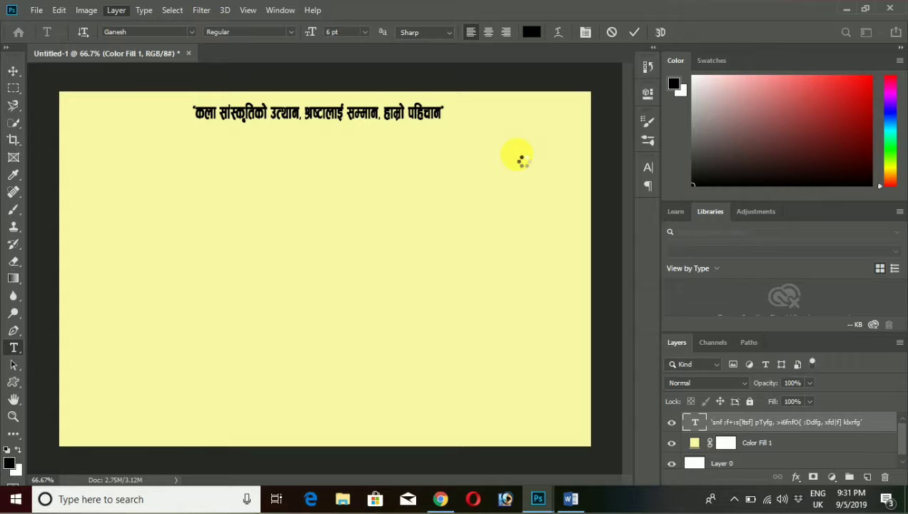
{"action": "key", "text": "h"}
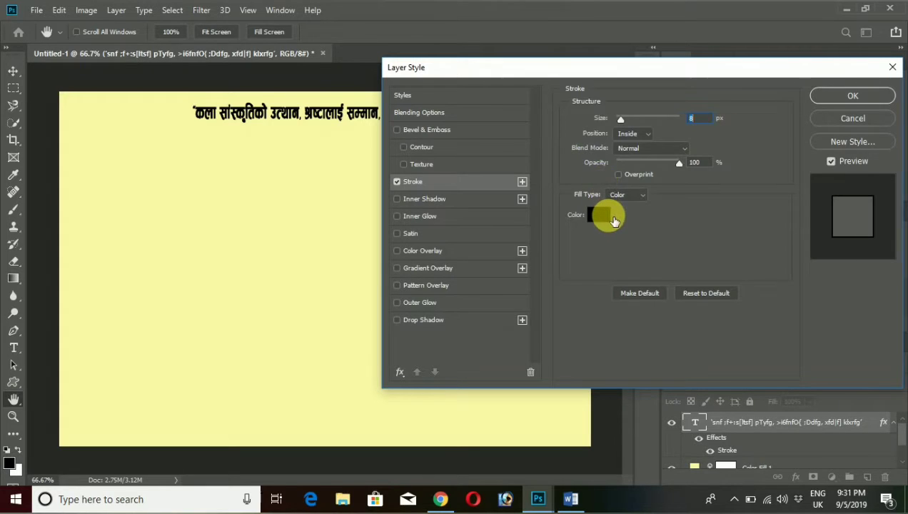
{"action": "left_click", "coordinate": [612, 216]}
{"action": "left_click", "coordinate": [673, 112]}
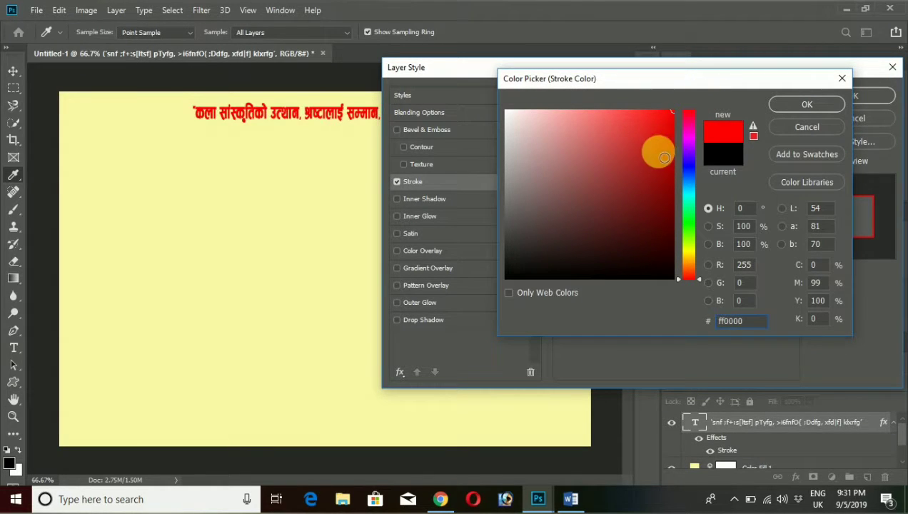
{"action": "mouse_move", "coordinate": [640, 154]}
{"action": "left_mouse_down"}
{"action": "mouse_move", "coordinate": [643, 135]}
{"action": "mouse_move", "coordinate": [689, 94]}
{"action": "left_mouse_up"}
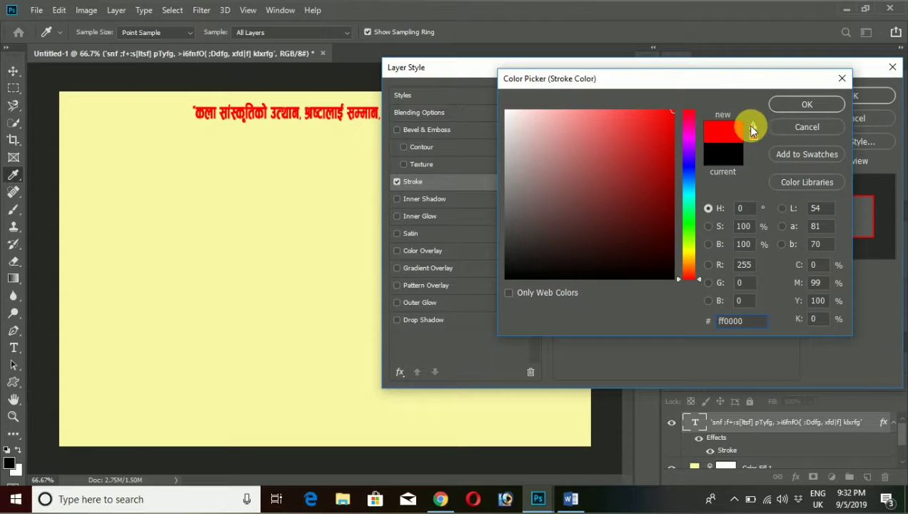
{"action": "left_click", "coordinate": [807, 105]}
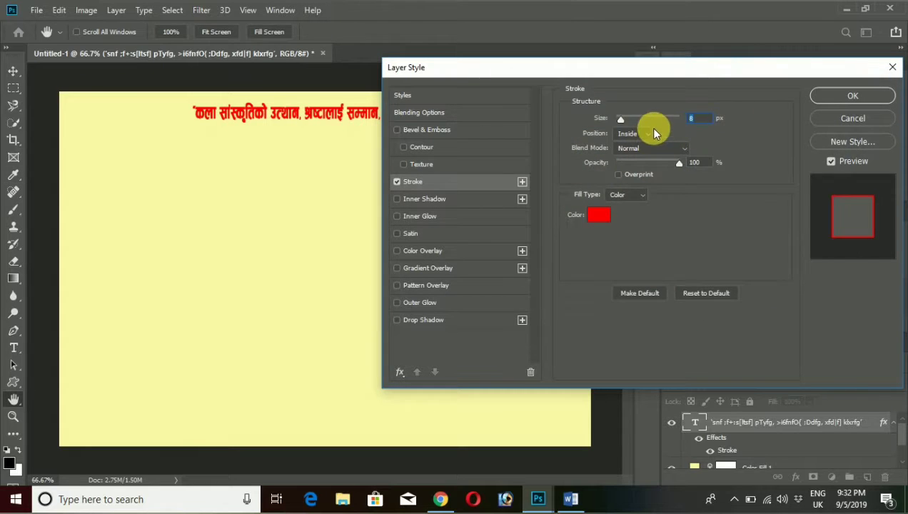
Set the stroke to 1 px with Inside position and apply it
{"action": "left_click_drag", "start_coordinate": [616, 122], "coordinate": [610, 120]}
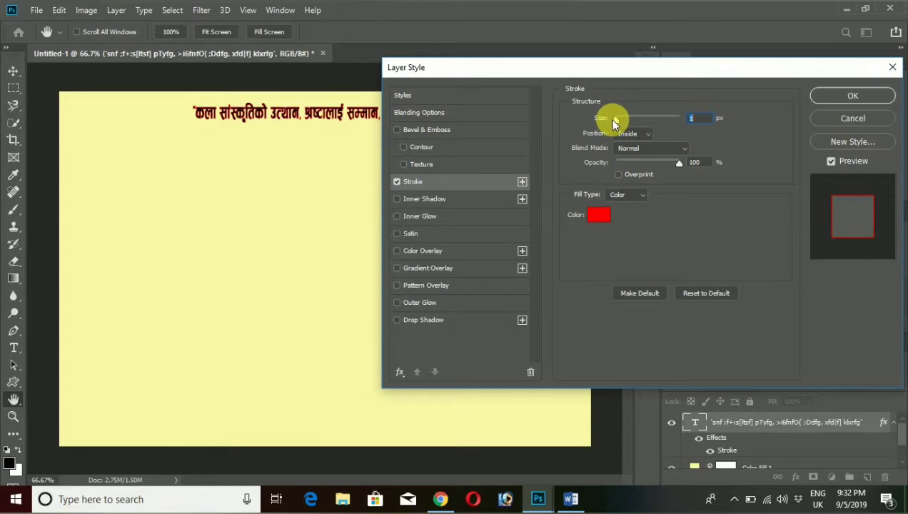
{"action": "left_click", "coordinate": [642, 133]}
{"action": "left_click", "coordinate": [642, 141]}
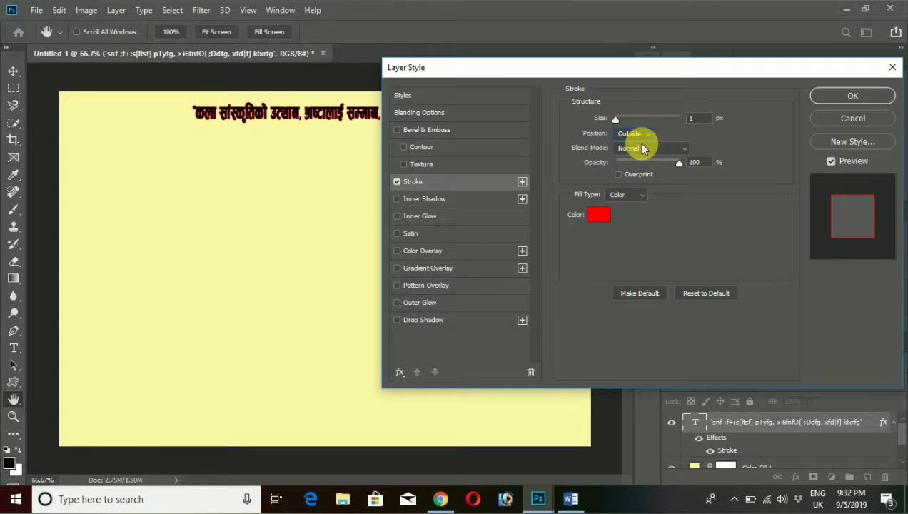
{"action": "left_click", "coordinate": [643, 134]}
{"action": "left_click", "coordinate": [640, 157]}
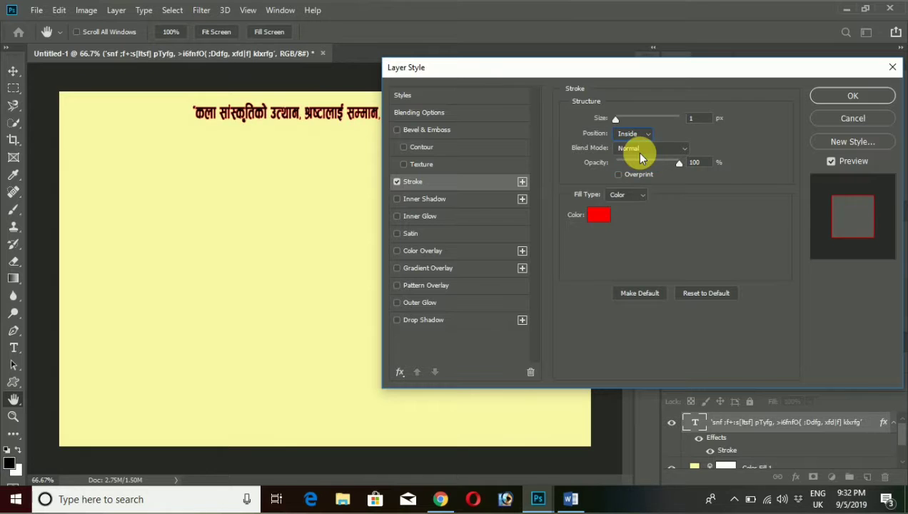
{"action": "left_click", "coordinate": [831, 100]}
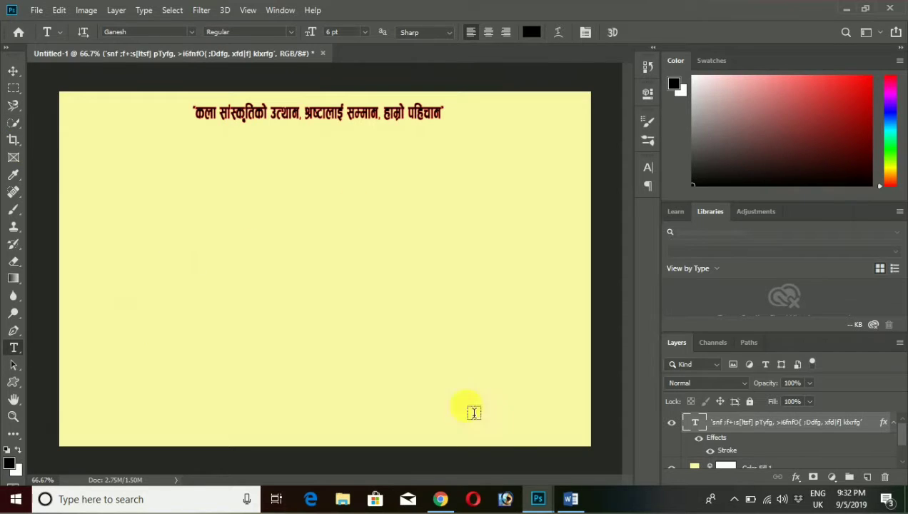
Copy the line रमाईलो गाउँ बेशी अनलाईन रोधिघर from Word, then bring the Photoshop certificate back
{"action": "left_click", "coordinate": [571, 499]}
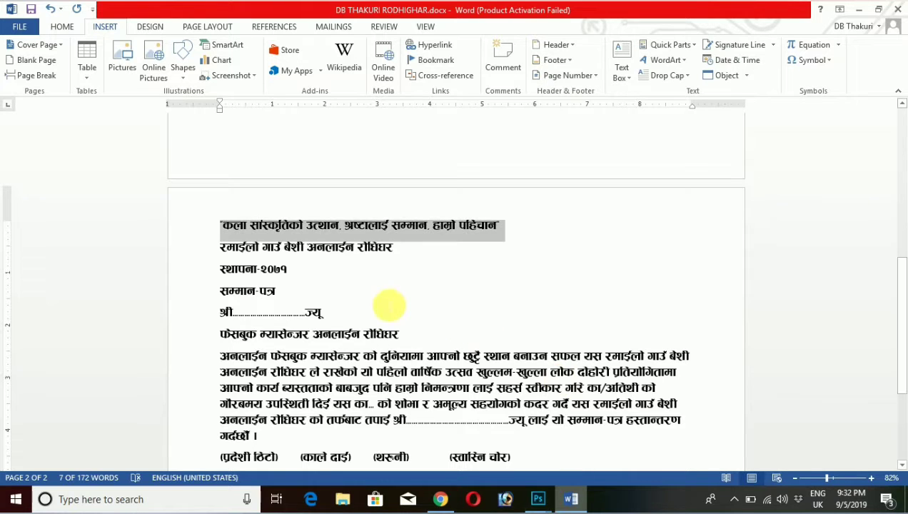
{"action": "left_click_drag", "start_coordinate": [220, 248], "coordinate": [401, 249]}
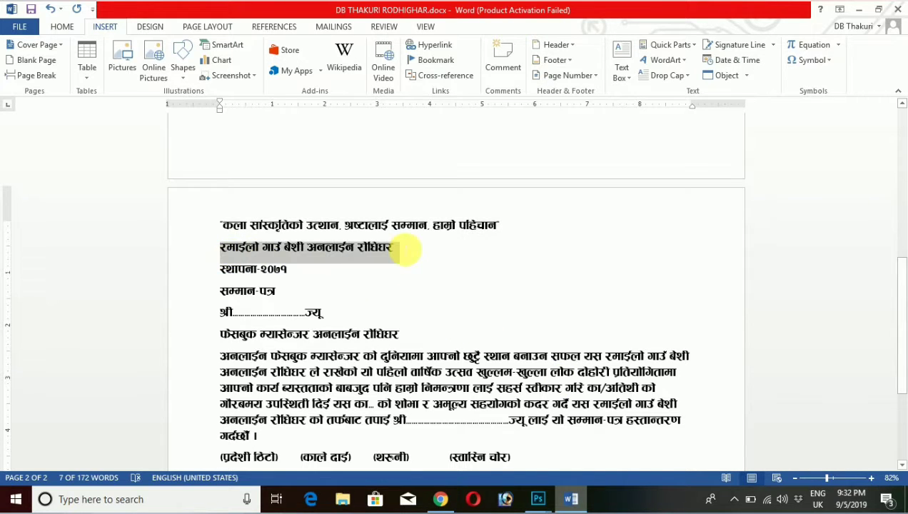
{"action": "right_click", "coordinate": [385, 258]}
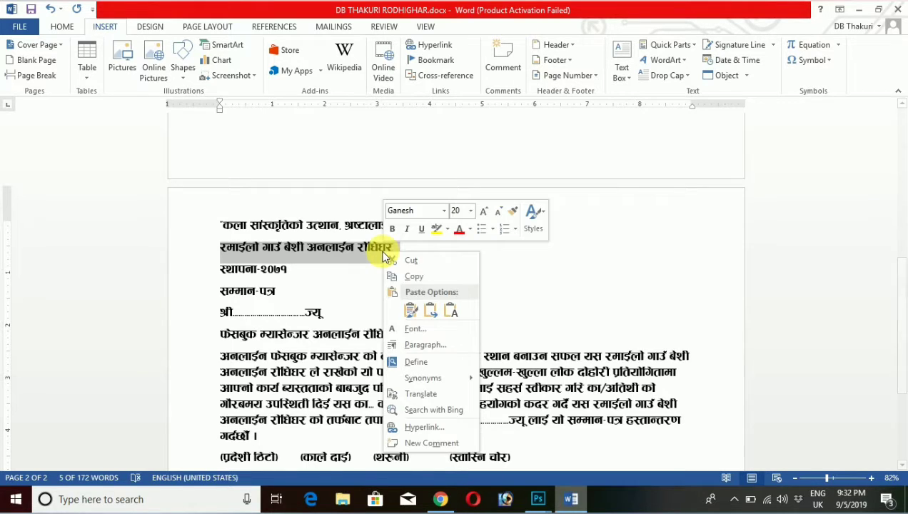
{"action": "left_click", "coordinate": [422, 277]}
{"action": "left_click", "coordinate": [542, 495]}
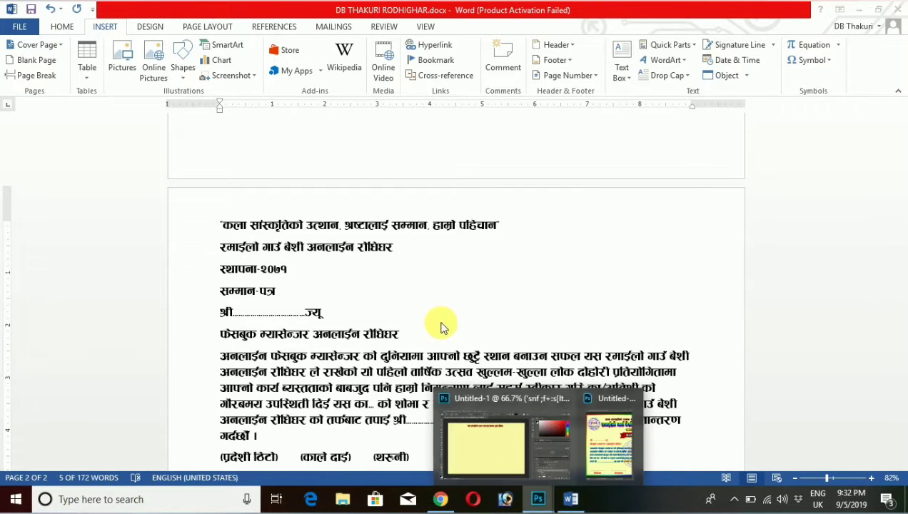
{"action": "left_click", "coordinate": [498, 409]}
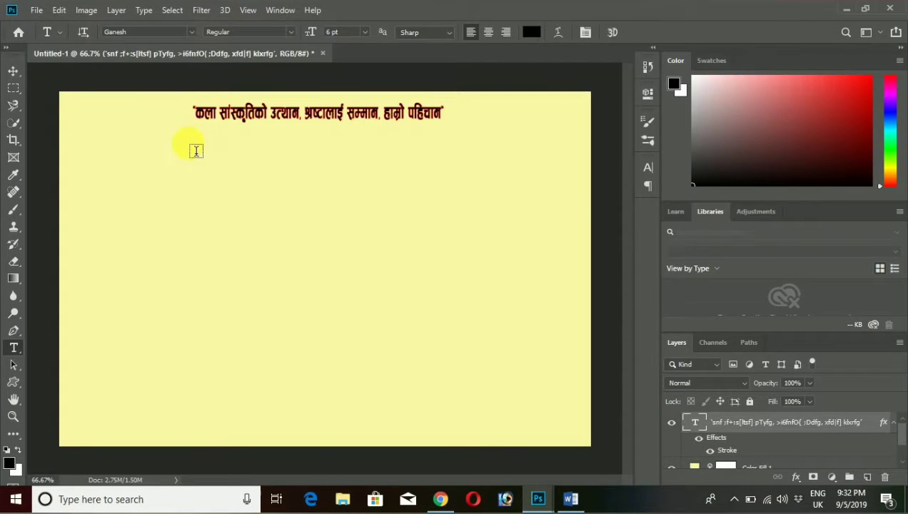
Paste the copied line below the slogan as 10 pt text and nudge it into place
{"action": "left_click", "coordinate": [163, 160]}
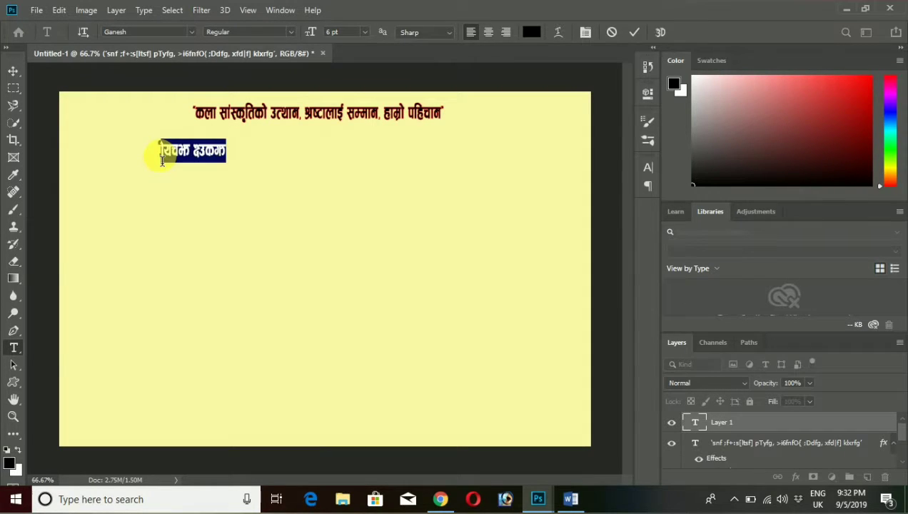
{"action": "key", "text": "BackSpace"}
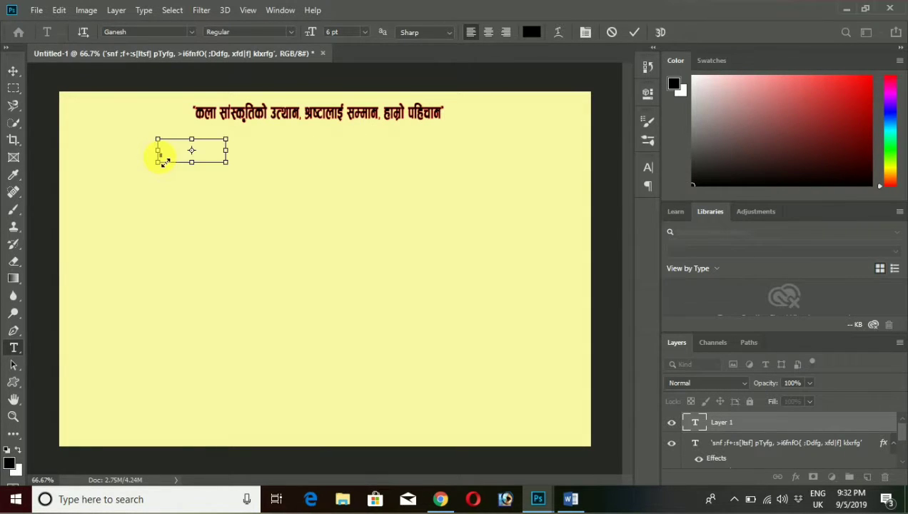
{"action": "key", "text": "ctrl+v"}
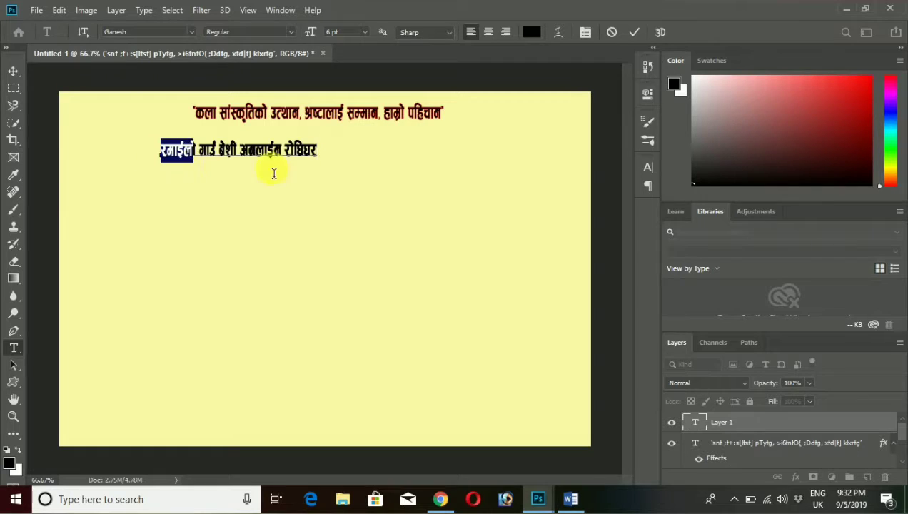
{"action": "left_click_drag", "start_coordinate": [162, 161], "coordinate": [318, 153]}
{"action": "left_click", "coordinate": [364, 32]}
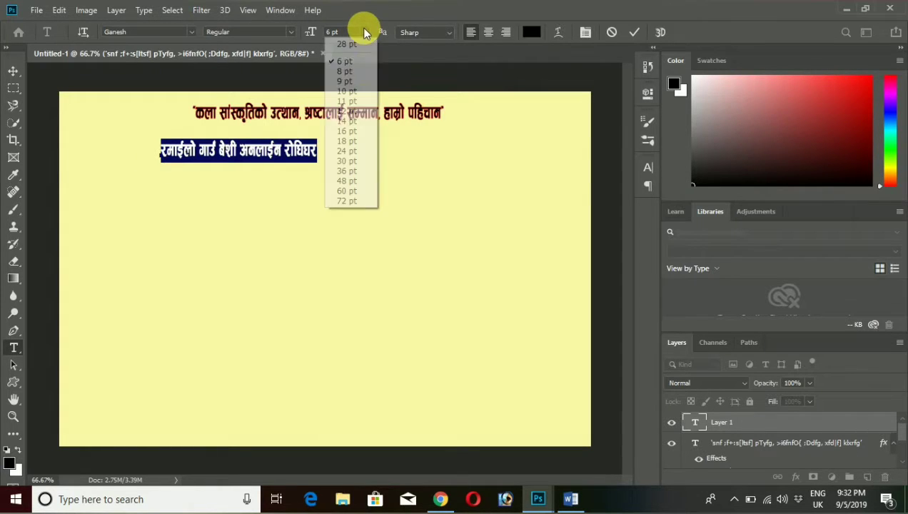
{"action": "left_click", "coordinate": [353, 81]}
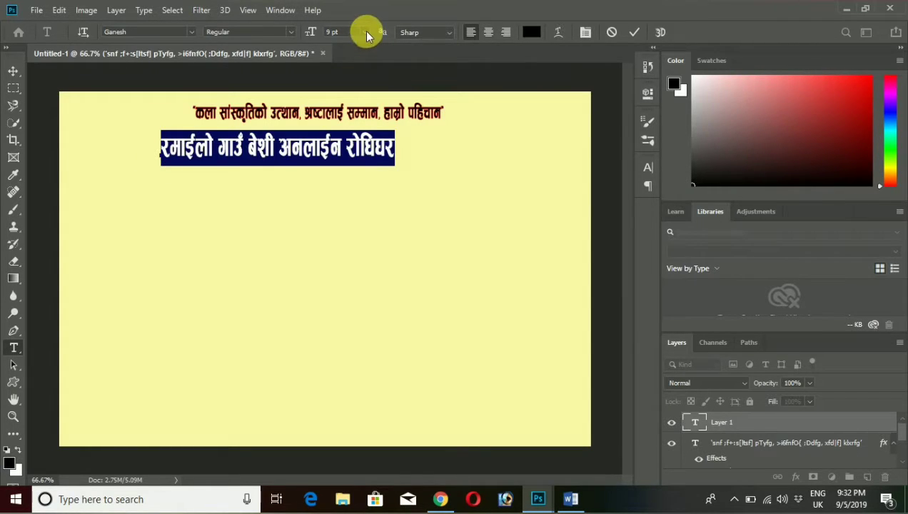
{"action": "left_click", "coordinate": [365, 32]}
{"action": "left_click", "coordinate": [357, 90]}
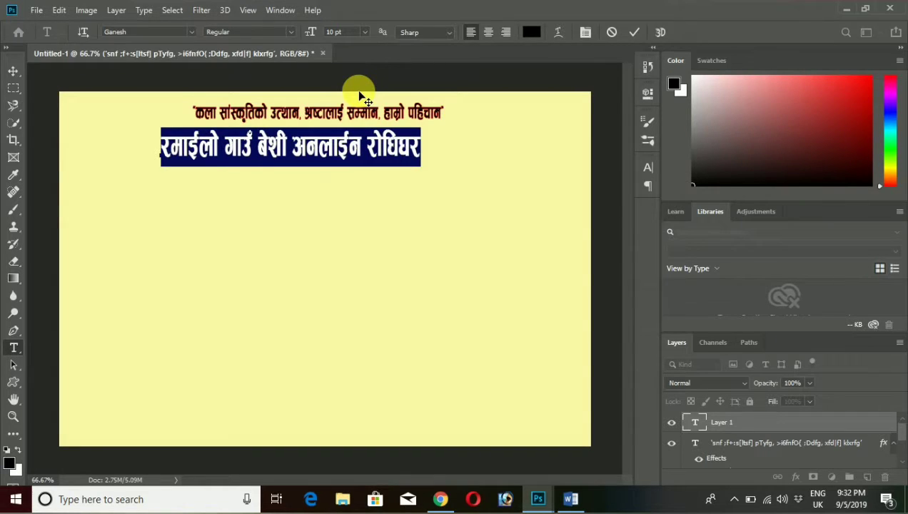
{"action": "left_click_drag", "start_coordinate": [340, 215], "coordinate": [360, 215]}
{"action": "key", "text": "ctrl+Down"}
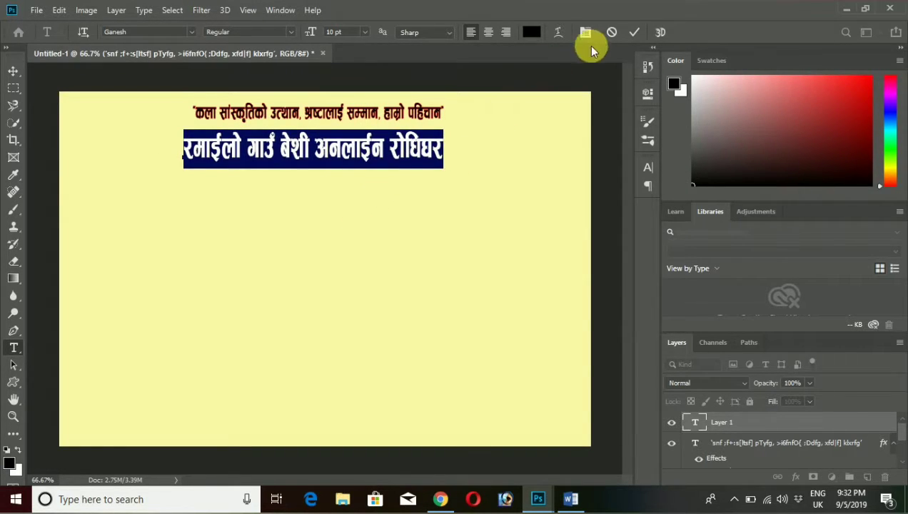
Stretch the headline to 150% horizontal scale and centre it beneath the tagline
{"action": "left_click", "coordinate": [586, 32]}
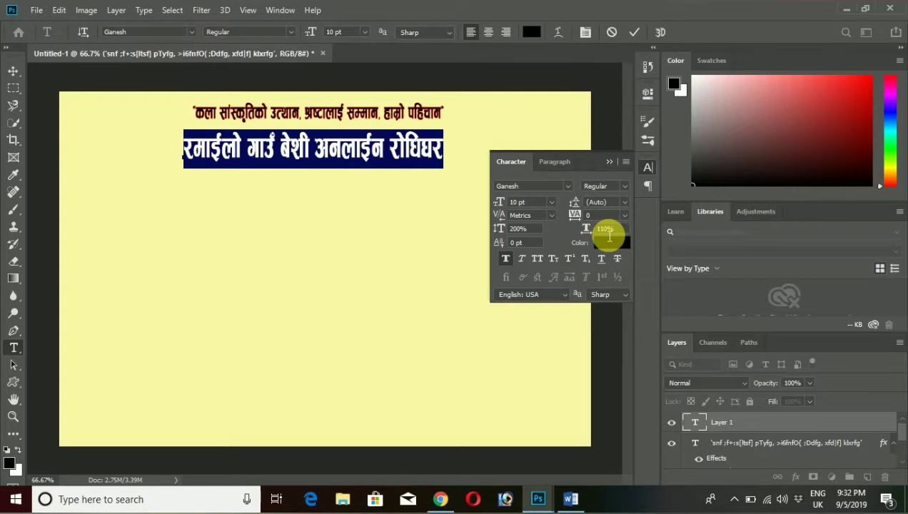
{"action": "type", "text": "150"}
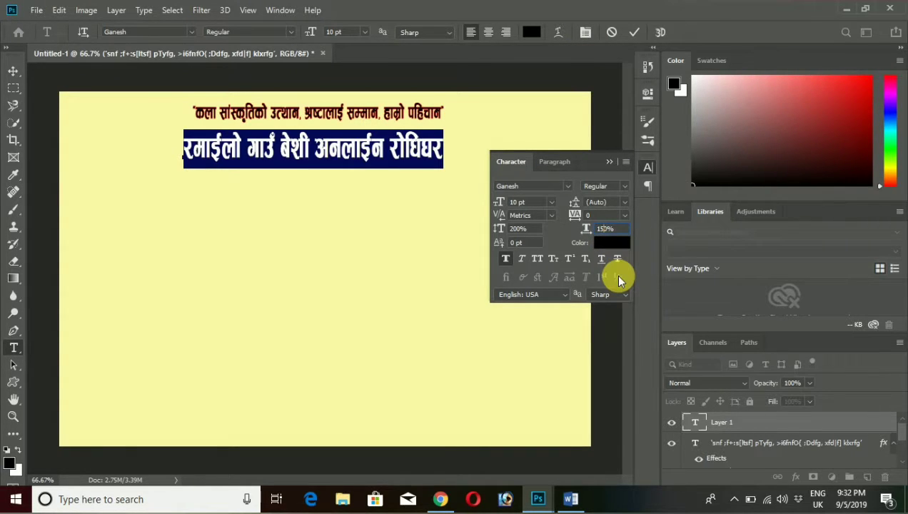
{"action": "key", "text": "Return"}
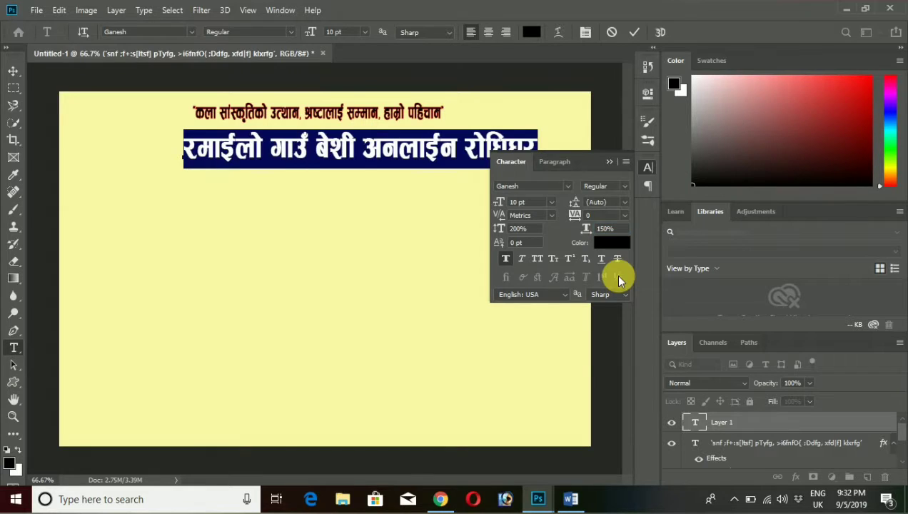
{"action": "left_click", "coordinate": [610, 162]}
{"action": "mouse_move", "coordinate": [384, 207]}
{"action": "left_mouse_down"}
{"action": "mouse_move", "coordinate": [348, 212]}
{"action": "mouse_move", "coordinate": [339, 202]}
{"action": "left_mouse_up"}
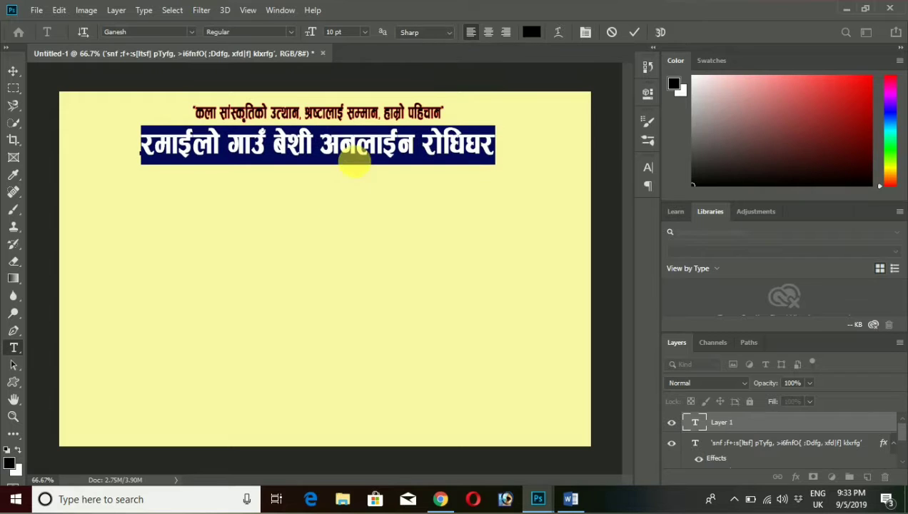
{"action": "left_click", "coordinate": [357, 154]}
{"action": "left_click_drag", "start_coordinate": [497, 151], "coordinate": [149, 164]}
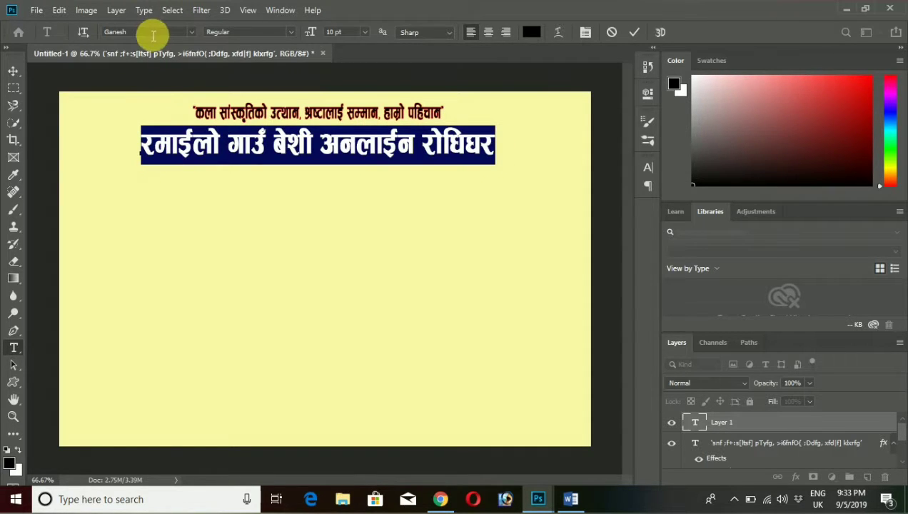
{"action": "left_click", "coordinate": [115, 12]}
{"action": "mouse_move", "coordinate": [163, 138]}
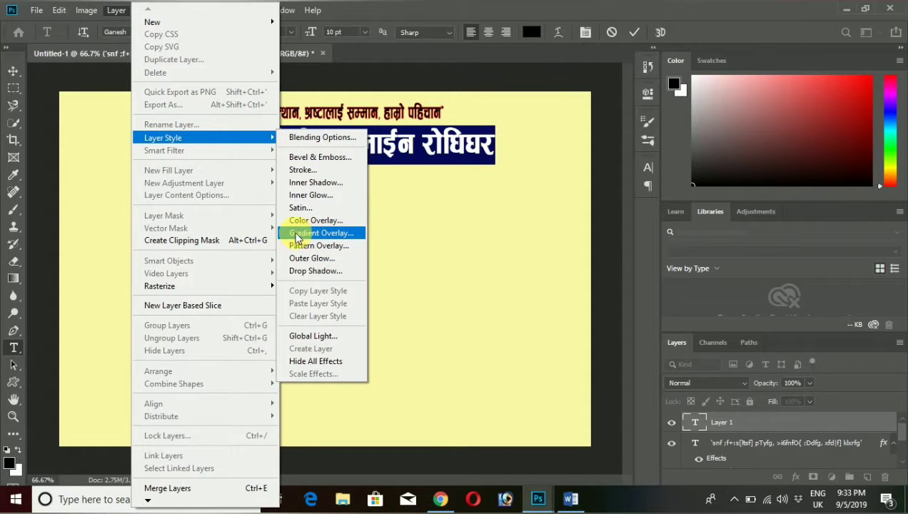
Apply a rainbow preset Gradient Overlay to the headline at 85% scale
{"action": "left_click", "coordinate": [339, 241]}
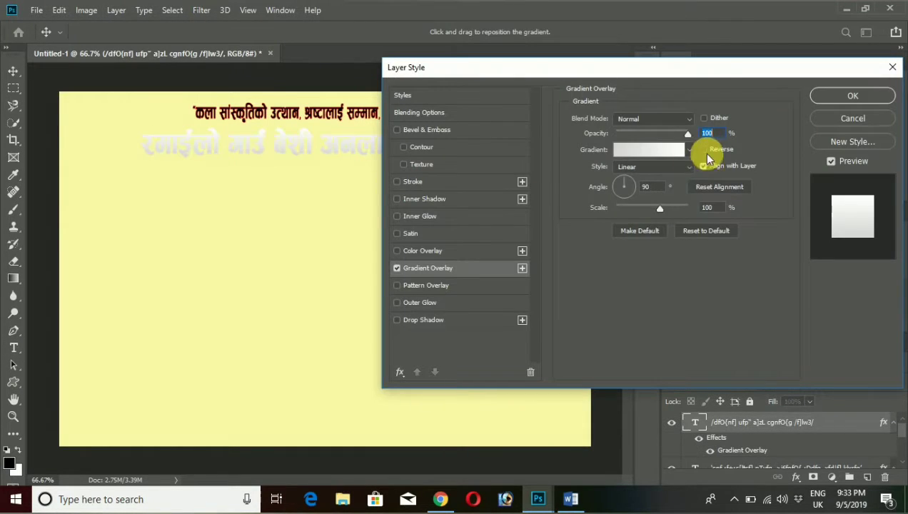
{"action": "left_click", "coordinate": [690, 149]}
{"action": "left_click", "coordinate": [592, 222]}
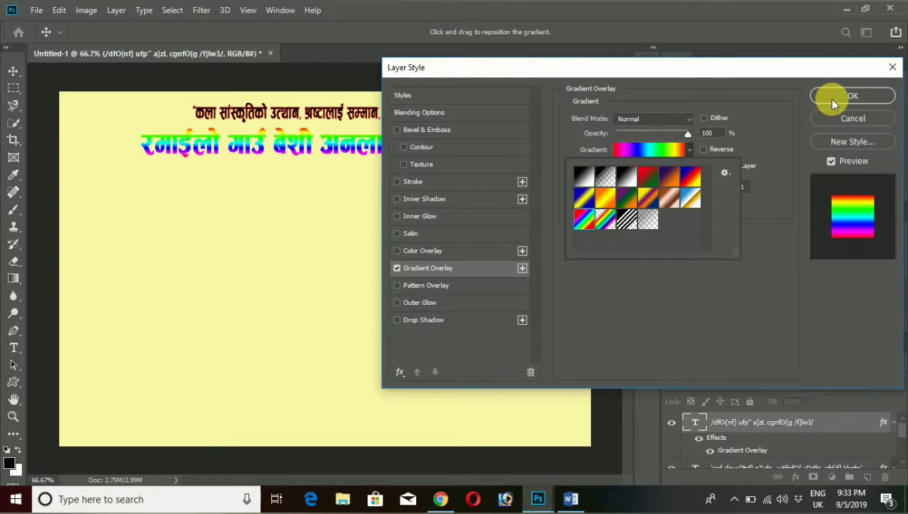
{"action": "left_click", "coordinate": [746, 200]}
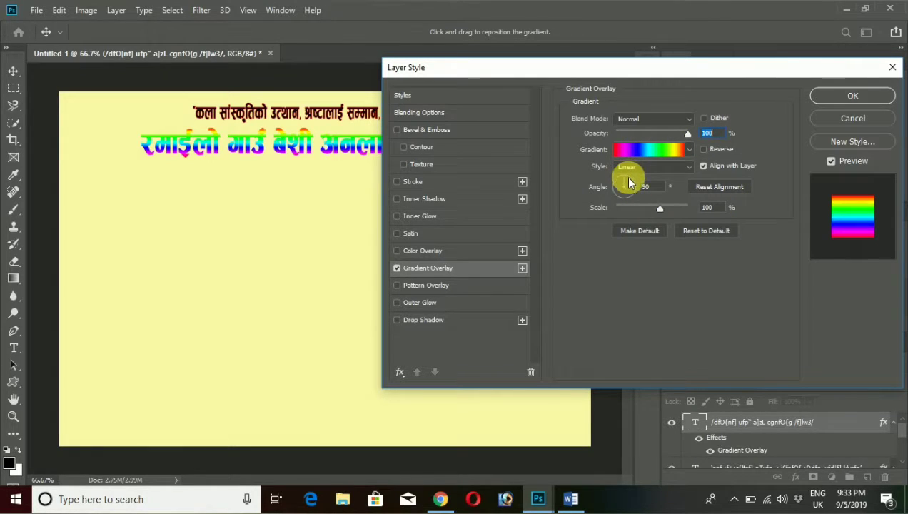
{"action": "left_click_drag", "start_coordinate": [660, 207], "coordinate": [650, 207]}
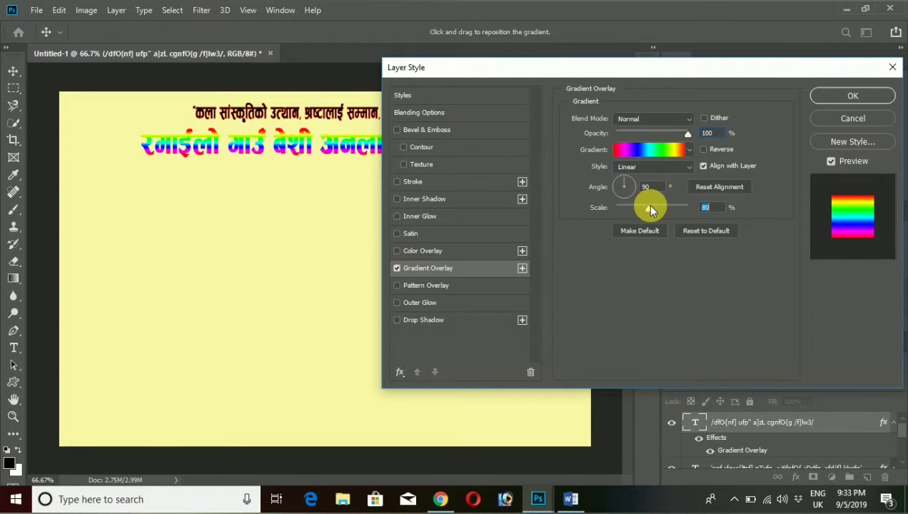
{"action": "left_click_drag", "start_coordinate": [651, 206], "coordinate": [652, 206]}
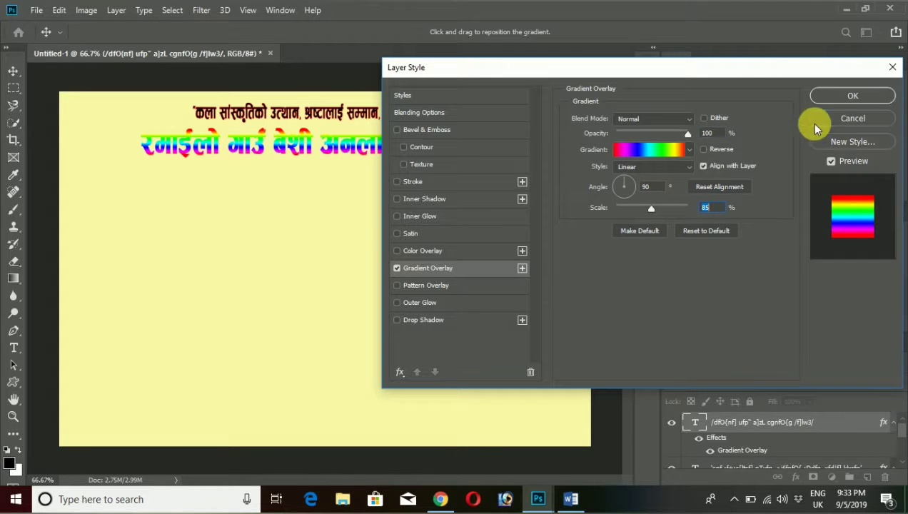
{"action": "left_click", "coordinate": [831, 98]}
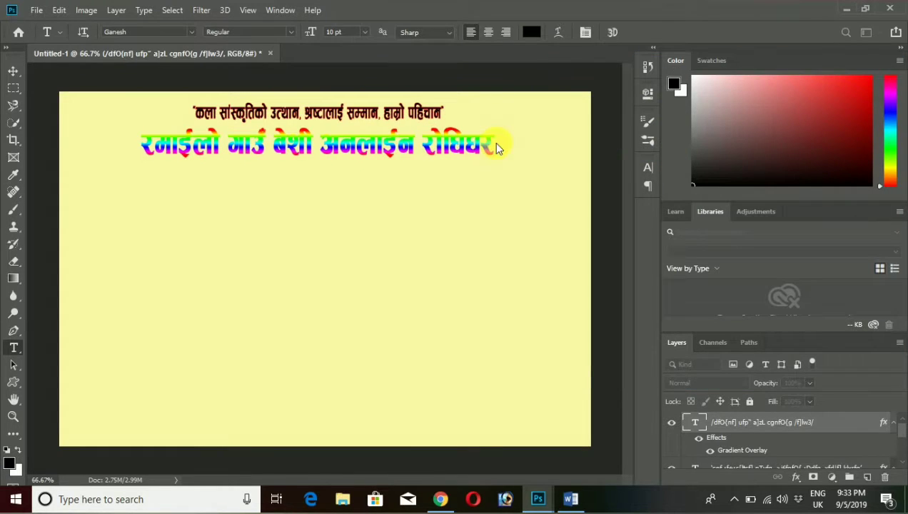
{"action": "left_click_drag", "start_coordinate": [495, 152], "coordinate": [119, 69]}
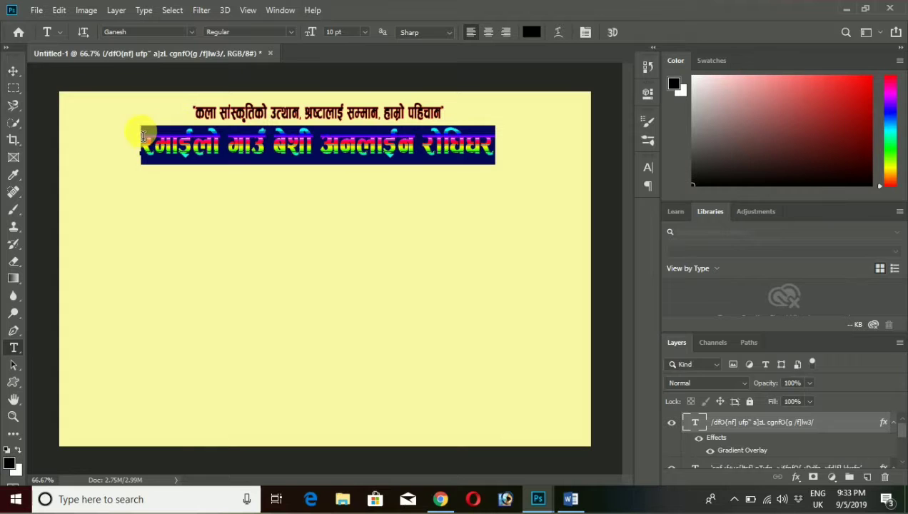
Start a Stroke style on the headline, cancel it, and reselect the headline text
{"action": "left_click", "coordinate": [116, 10]}
{"action": "mouse_move", "coordinate": [162, 138]}
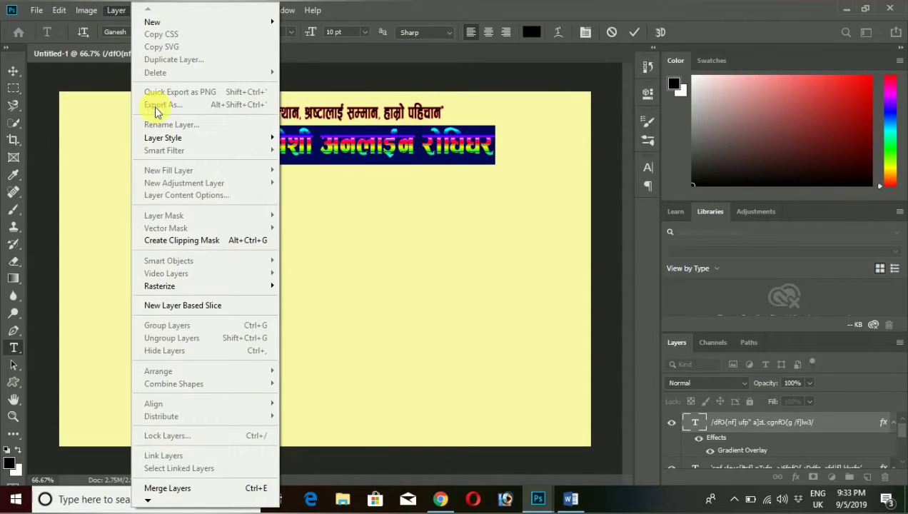
{"action": "left_click", "coordinate": [317, 170]}
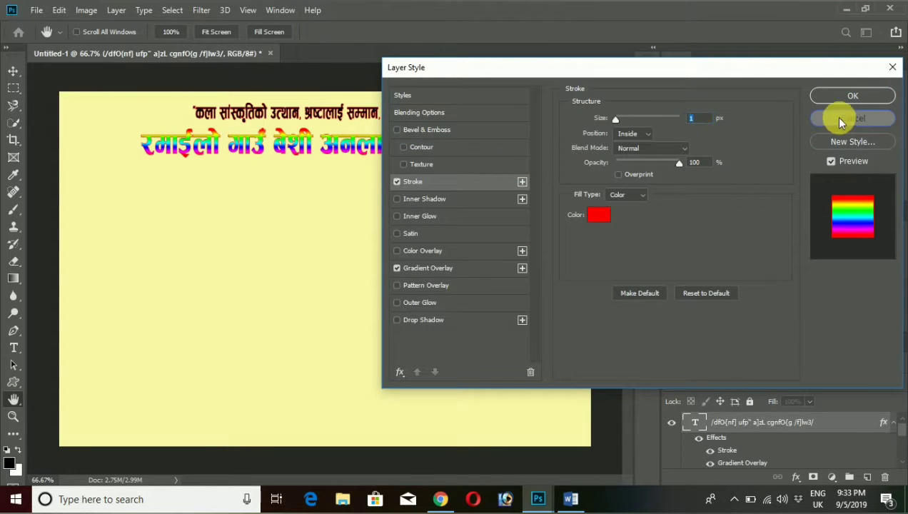
{"action": "key", "text": "Escape"}
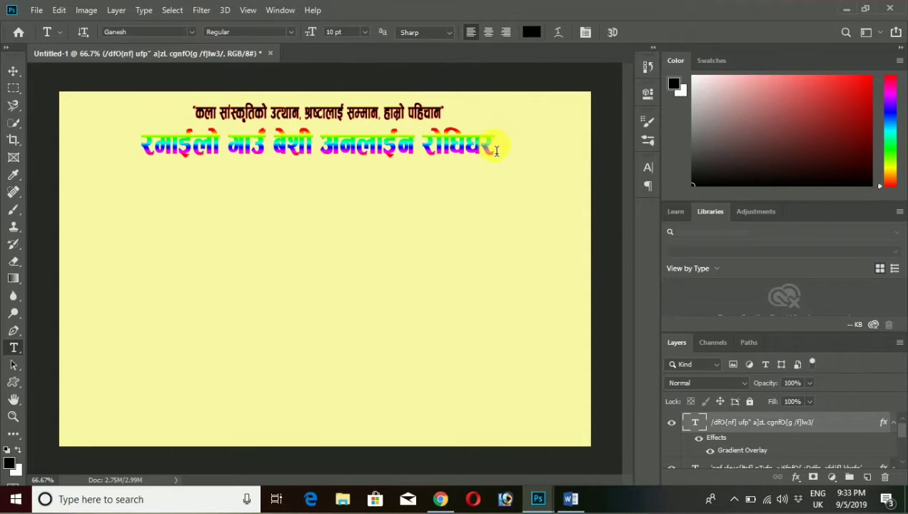
{"action": "left_click_drag", "start_coordinate": [496, 151], "coordinate": [92, 148]}
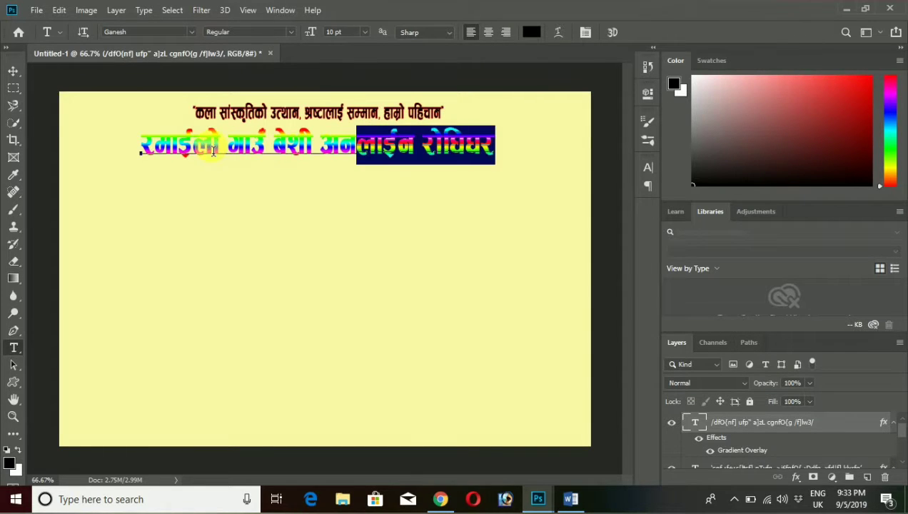
Add a Normal black drop shadow: 100% opacity, distance 8, spread 25, size 8
{"action": "left_click", "coordinate": [115, 10]}
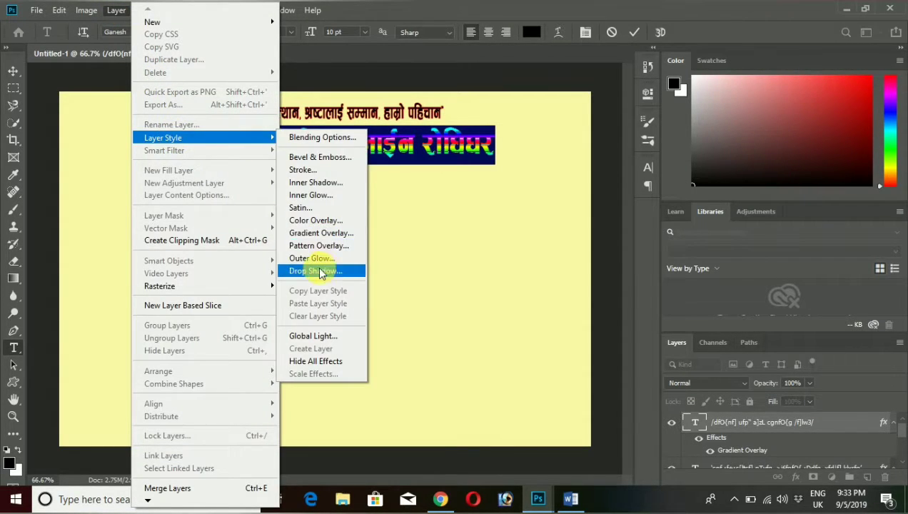
{"action": "left_click", "coordinate": [319, 272]}
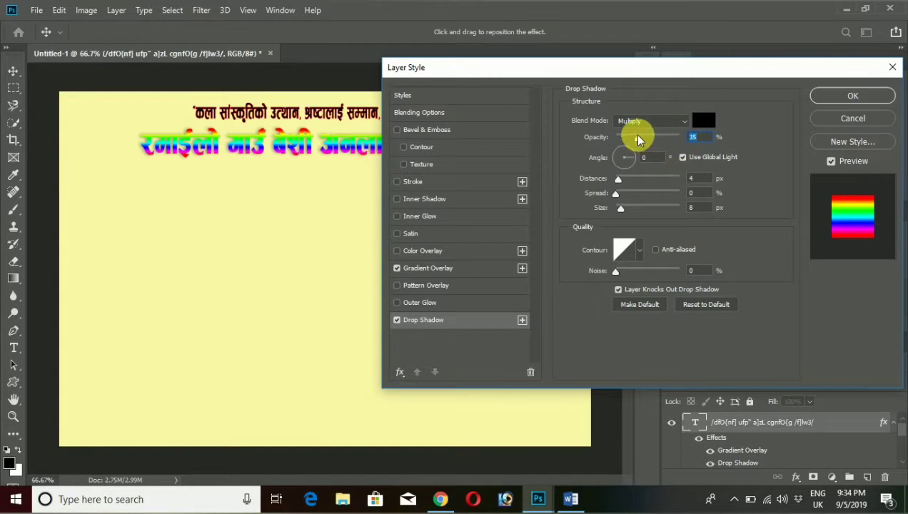
{"action": "left_click", "coordinate": [677, 124]}
{"action": "left_click", "coordinate": [637, 129]}
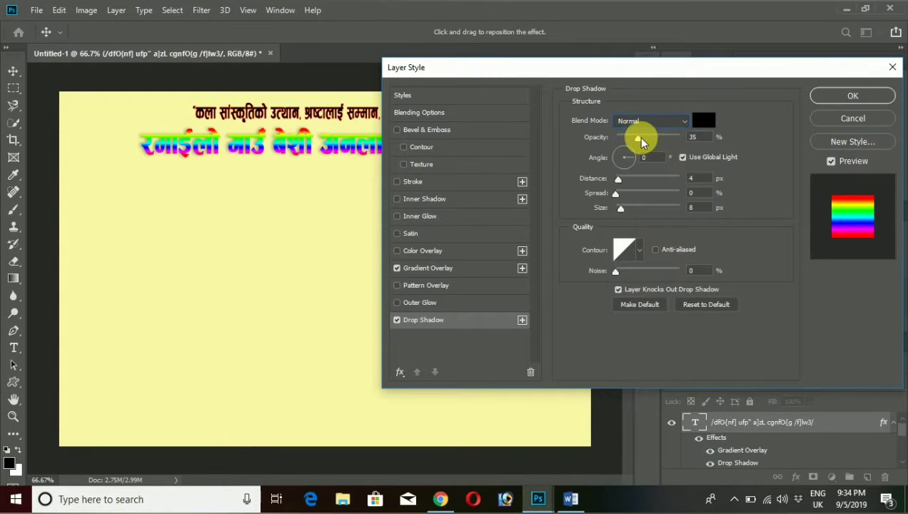
{"action": "left_click_drag", "start_coordinate": [639, 138], "coordinate": [710, 138]}
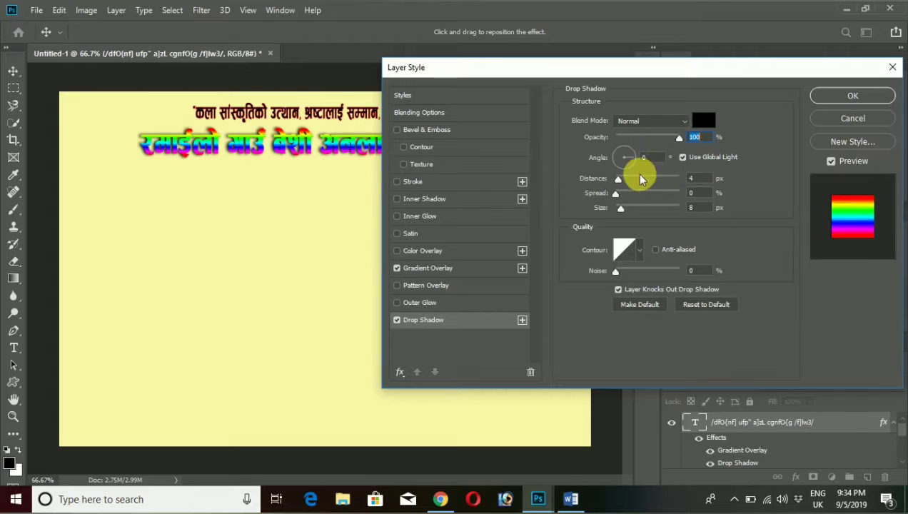
{"action": "mouse_move", "coordinate": [622, 186]}
{"action": "left_mouse_down"}
{"action": "mouse_move", "coordinate": [619, 198]}
{"action": "mouse_move", "coordinate": [635, 198]}
{"action": "left_mouse_up"}
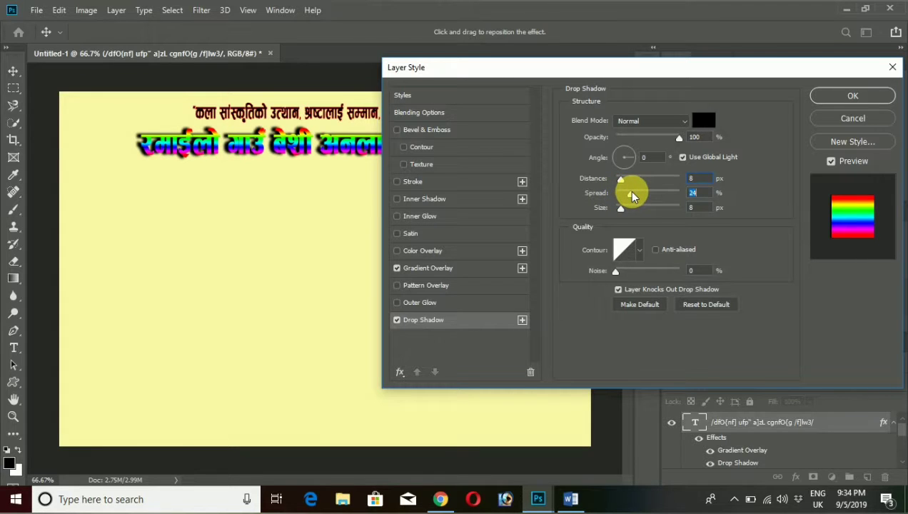
{"action": "left_click", "coordinate": [828, 96]}
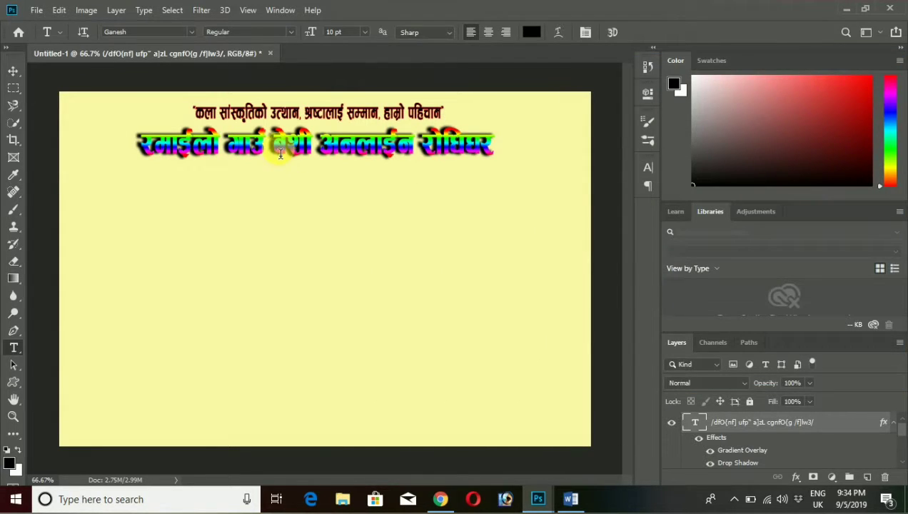
{"action": "left_click", "coordinate": [13, 86]}
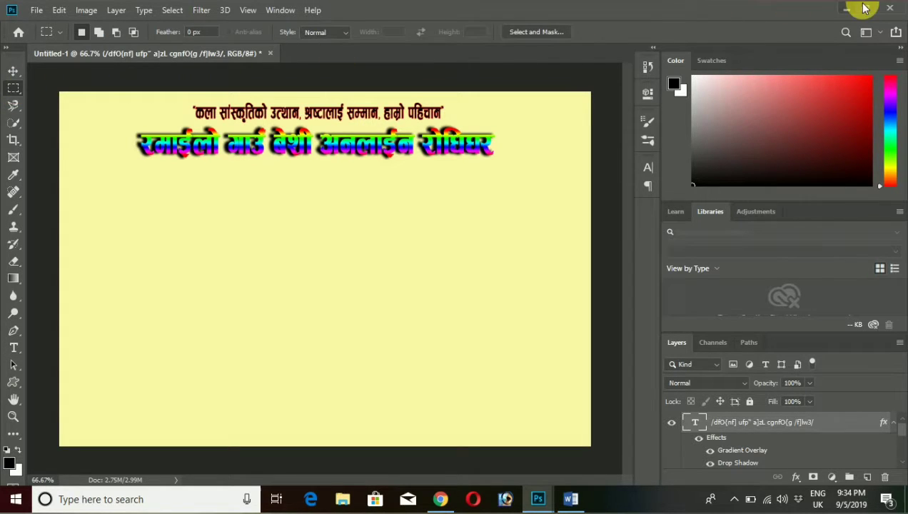
Drag logo new png de.png from the PNG Picture folder onto the Photoshop certificate canvas
{"action": "left_click", "coordinate": [847, 9]}
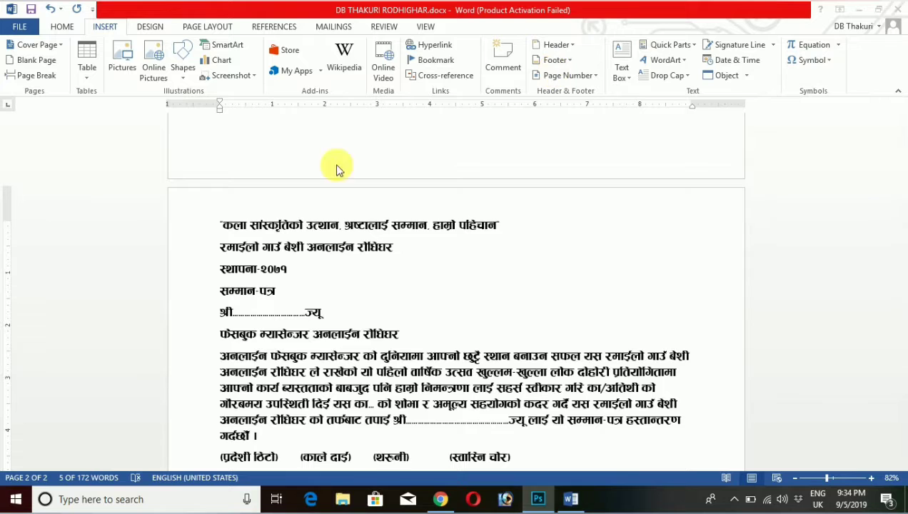
{"action": "left_click", "coordinate": [861, 9]}
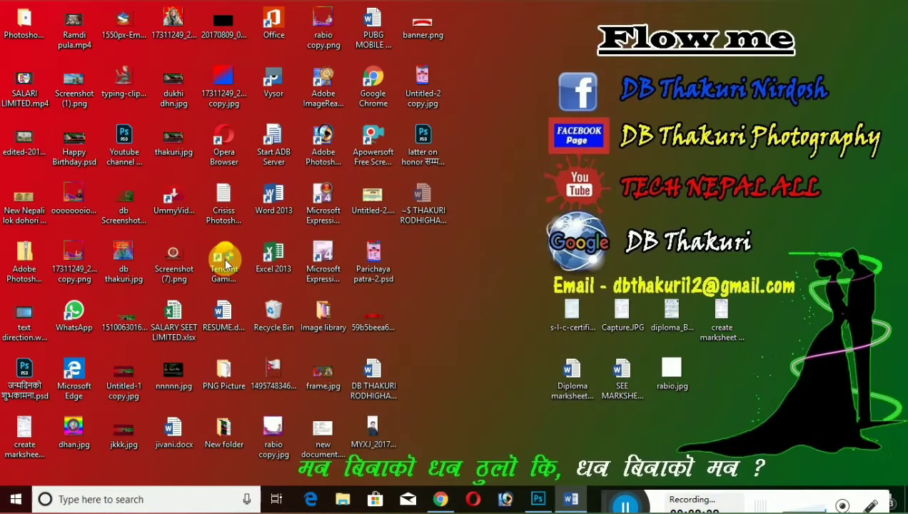
{"action": "double_click", "coordinate": [224, 373]}
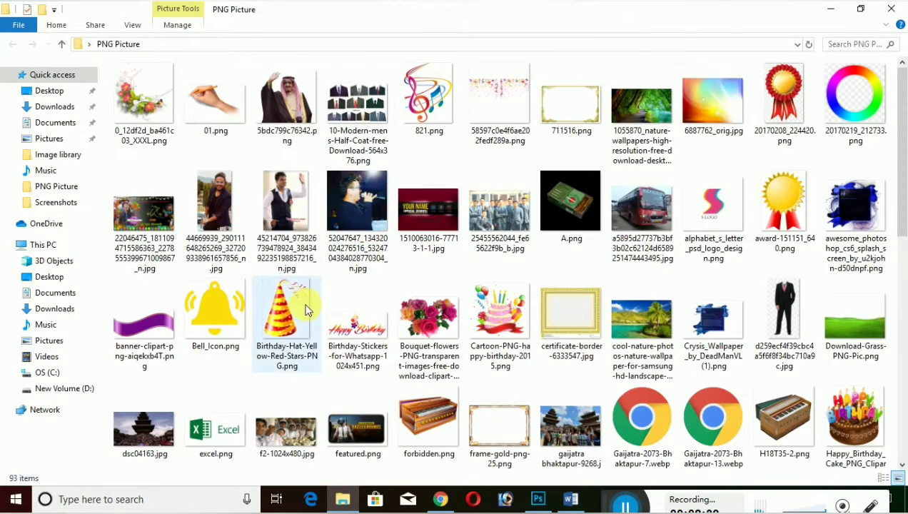
{"action": "scroll", "coordinate": [306, 309], "scroll_direction": "down", "scroll_amount": 3}
{"action": "scroll", "coordinate": [306, 309], "scroll_direction": "down", "scroll_amount": 3}
{"action": "left_click", "coordinate": [219, 186]}
{"action": "left_click_drag", "start_coordinate": [219, 186], "coordinate": [540, 500]}
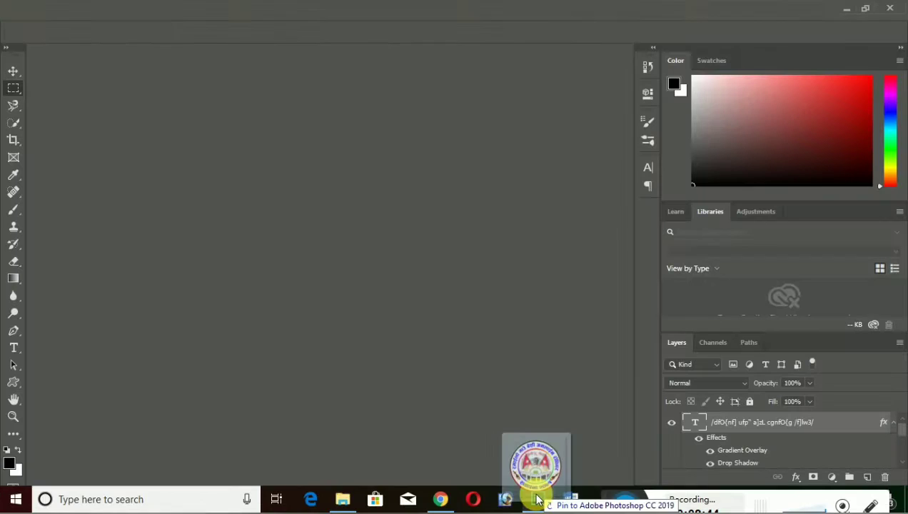
{"action": "left_click_drag", "start_coordinate": [539, 501], "coordinate": [228, 236]}
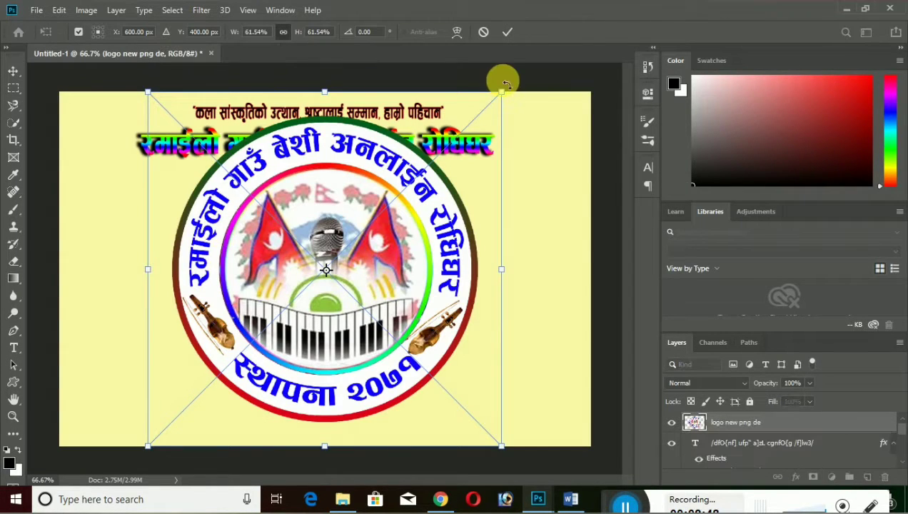
Scale the logo to about 12.64% and commit it in the top-left corner
{"action": "mouse_move", "coordinate": [508, 97]}
{"action": "left_mouse_down"}
{"action": "mouse_move", "coordinate": [375, 189]}
{"action": "mouse_move", "coordinate": [262, 325]}
{"action": "mouse_move", "coordinate": [227, 342]}
{"action": "mouse_move", "coordinate": [171, 212]}
{"action": "mouse_move", "coordinate": [143, 171]}
{"action": "mouse_move", "coordinate": [146, 104]}
{"action": "mouse_move", "coordinate": [169, 111]}
{"action": "mouse_move", "coordinate": [148, 97]}
{"action": "mouse_move", "coordinate": [128, 129]}
{"action": "mouse_move", "coordinate": [103, 106]}
{"action": "mouse_move", "coordinate": [98, 115]}
{"action": "left_mouse_up"}
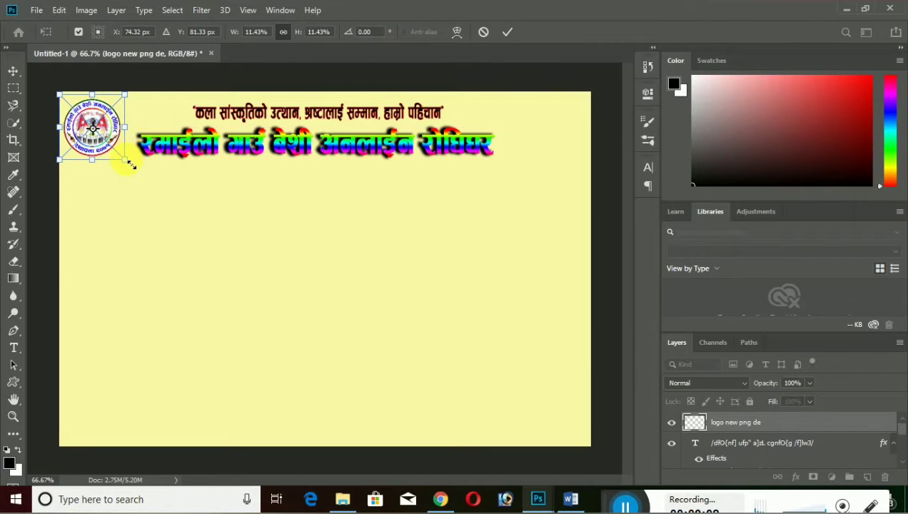
{"action": "left_click_drag", "start_coordinate": [134, 171], "coordinate": [127, 145]}
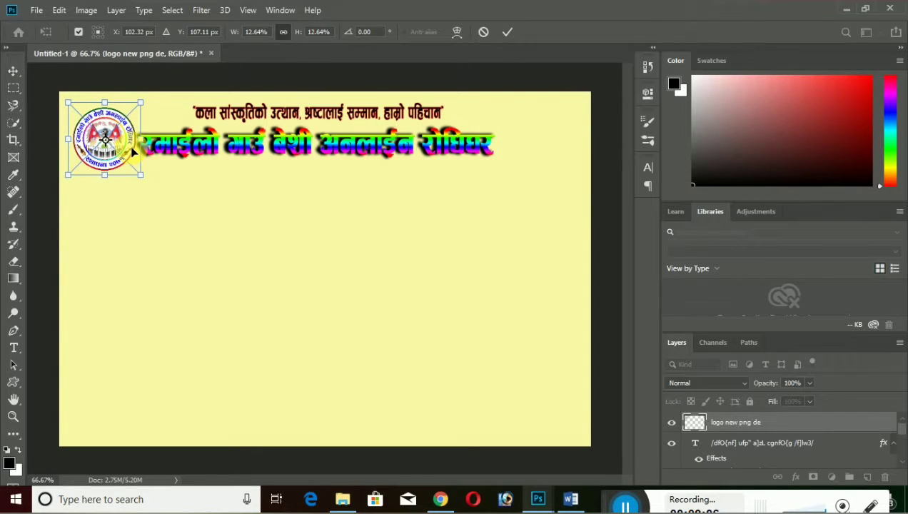
{"action": "key", "text": "Up"}
{"action": "key", "text": "Up"}
{"action": "key", "text": "Up"}
{"action": "key", "text": "Up"}
{"action": "key", "text": "Up"}
{"action": "key", "text": "Up"}
{"action": "key", "text": "Up"}
{"action": "key", "text": "Up"}
{"action": "key", "text": "Up"}
{"action": "key", "text": "Left"}
{"action": "key", "text": "Up"}
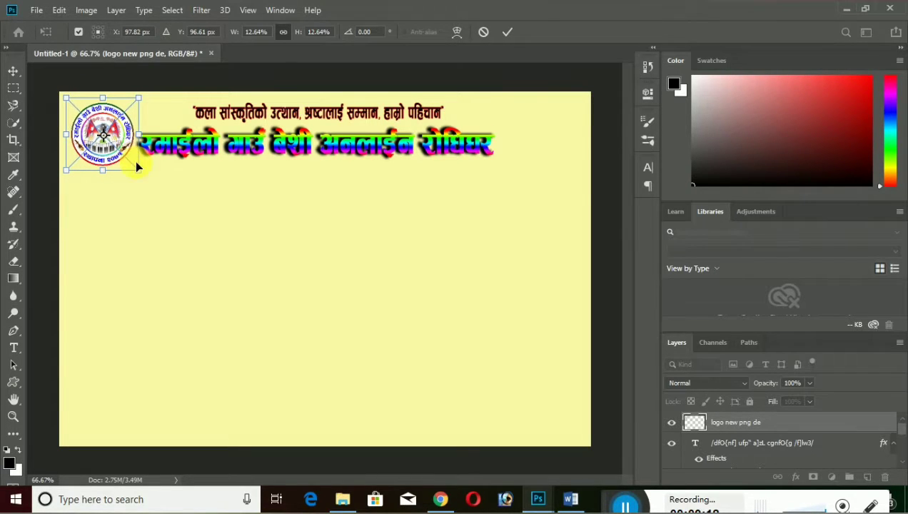
{"action": "left_click", "coordinate": [15, 88]}
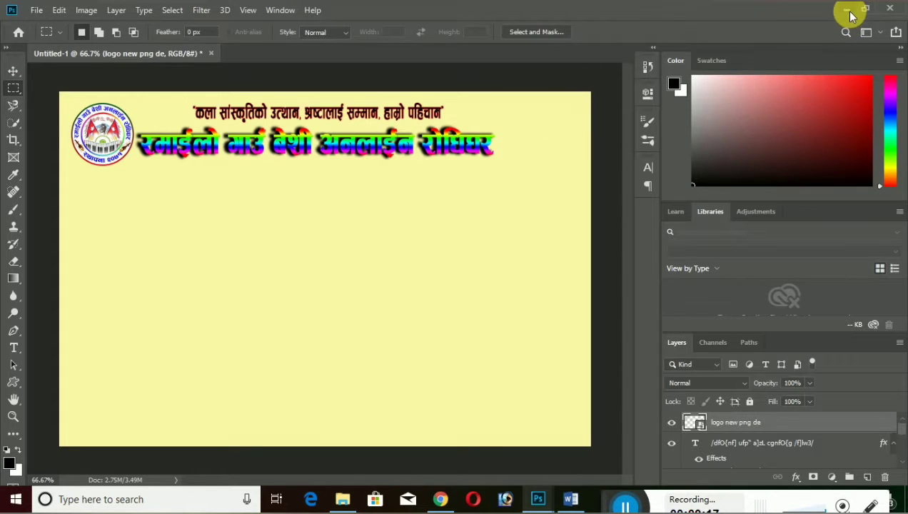
Copy स्थापना-२०७१ from the Word document and return to the Photoshop certificate
{"action": "left_click", "coordinate": [573, 503]}
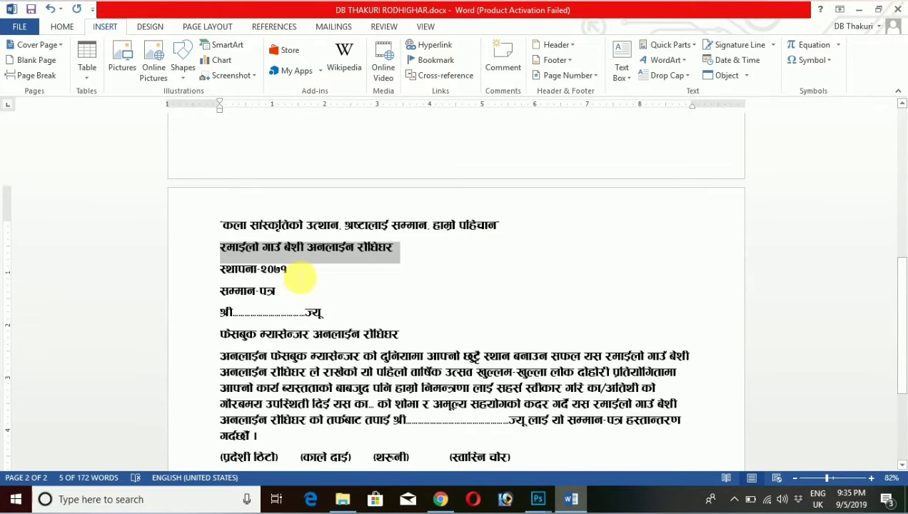
{"action": "left_click_drag", "start_coordinate": [293, 272], "coordinate": [216, 272]}
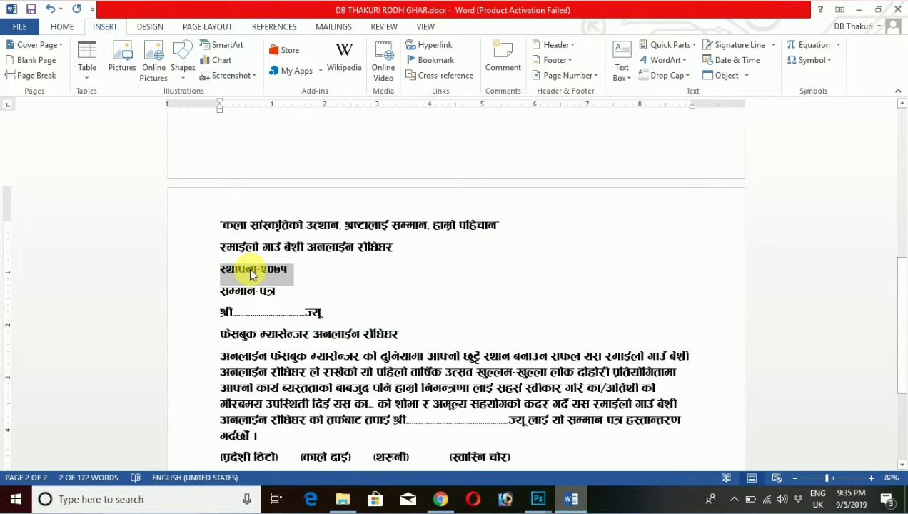
{"action": "right_click", "coordinate": [249, 271]}
{"action": "left_click", "coordinate": [291, 296]}
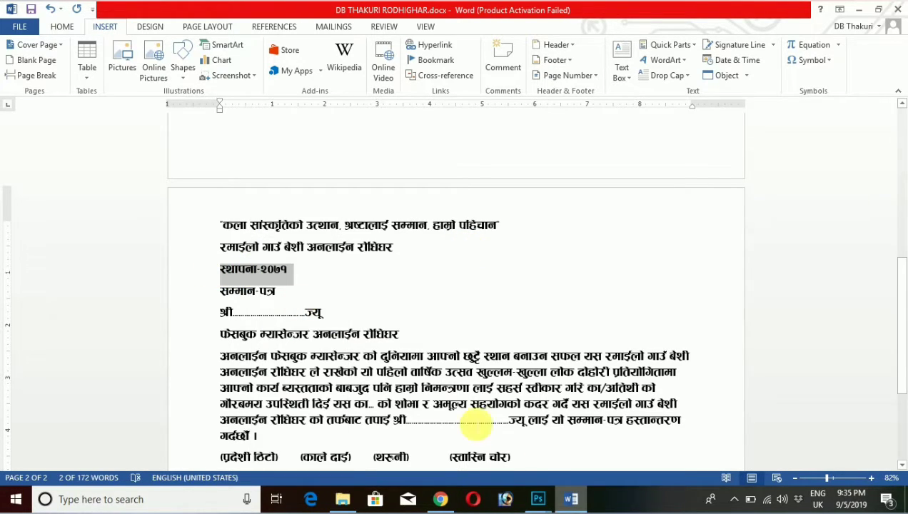
{"action": "left_click", "coordinate": [538, 499]}
{"action": "left_click", "coordinate": [491, 445]}
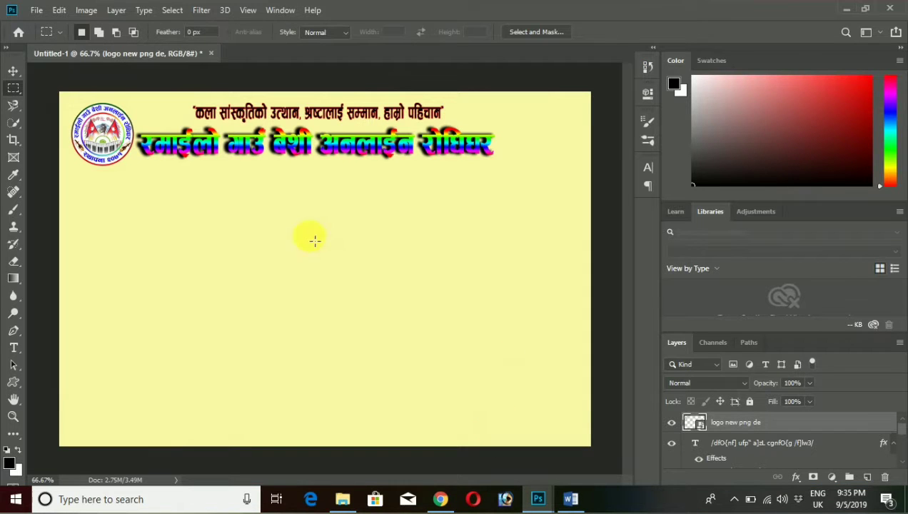
Paste स्थापना-२०७१ as 8 pt text and move it under the rainbow heading
{"action": "left_click", "coordinate": [14, 348]}
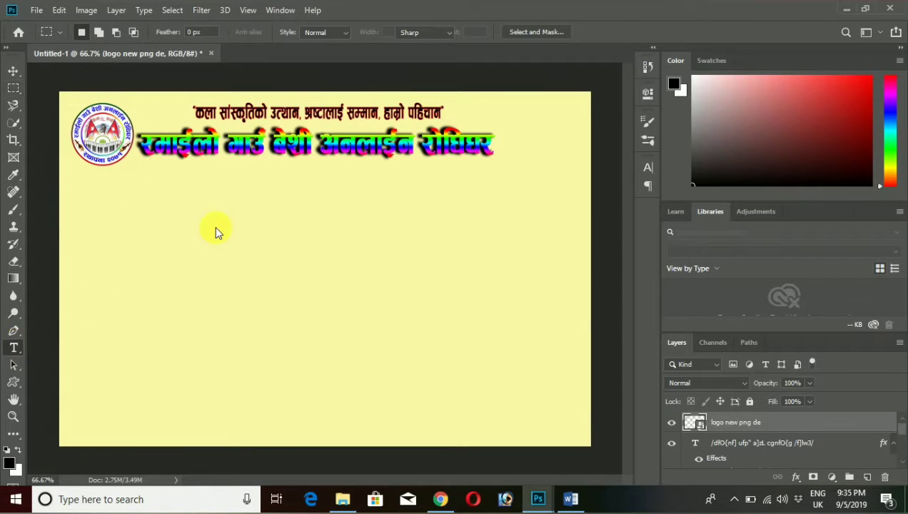
{"action": "left_click", "coordinate": [240, 192]}
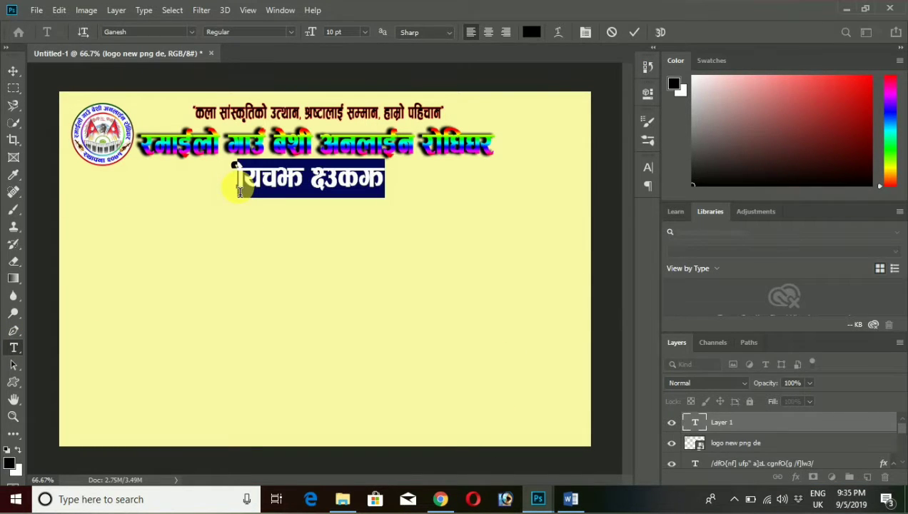
{"action": "key", "text": "BackSpace"}
{"action": "key", "text": "ctrl+v"}
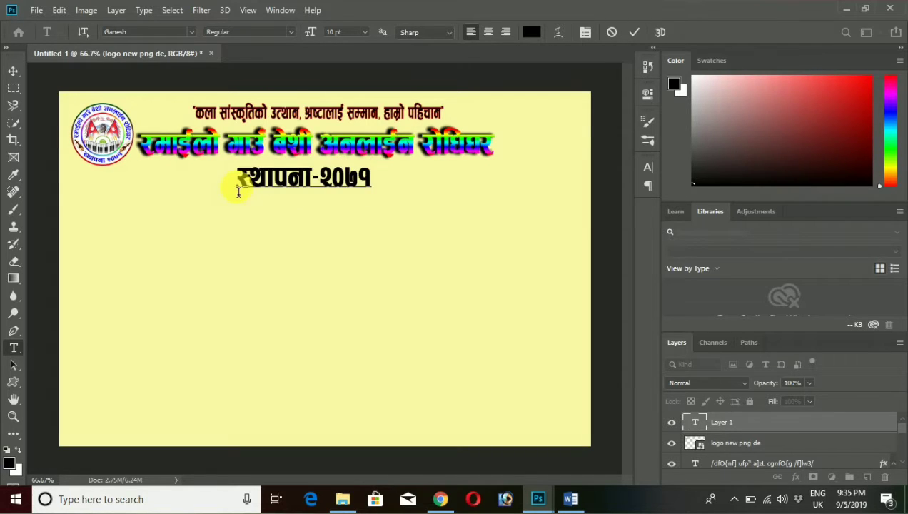
{"action": "mouse_move", "coordinate": [377, 190]}
{"action": "left_mouse_down"}
{"action": "mouse_move", "coordinate": [236, 178]}
{"action": "mouse_move", "coordinate": [247, 166]}
{"action": "left_mouse_up"}
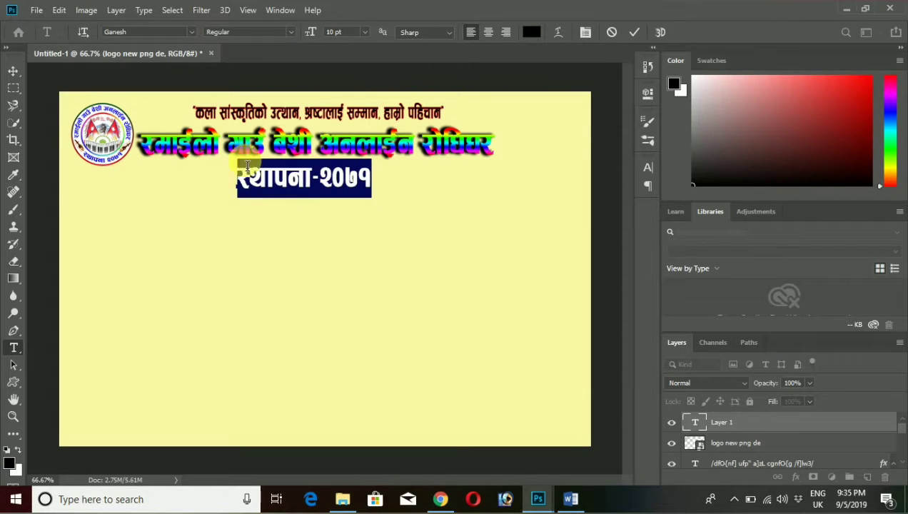
{"action": "left_click", "coordinate": [363, 32]}
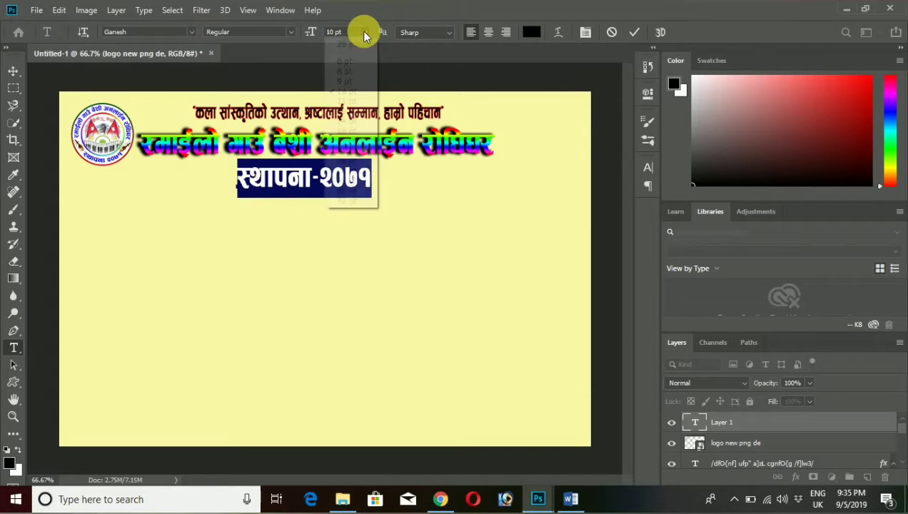
{"action": "left_click", "coordinate": [347, 69]}
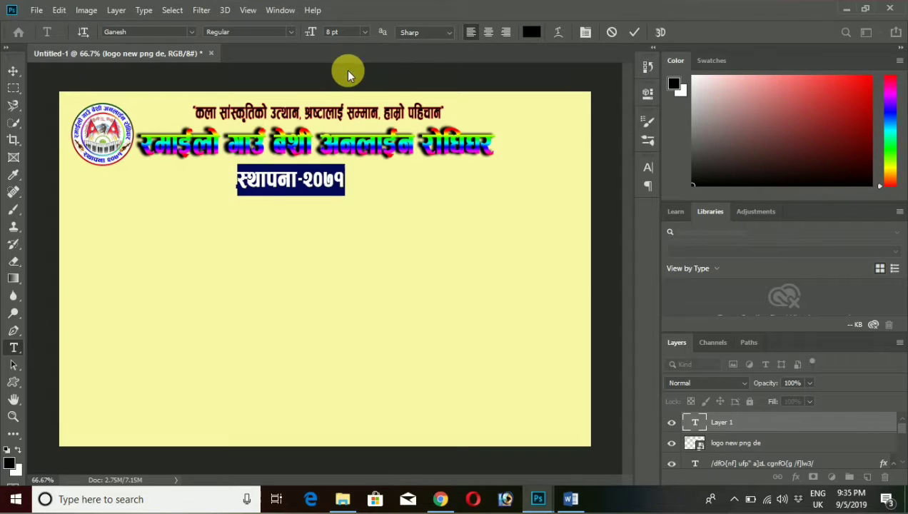
{"action": "left_click_drag", "start_coordinate": [317, 221], "coordinate": [343, 212]}
Colour the स्थापना-२०७१ text bright red (ff0000)
{"action": "left_click", "coordinate": [343, 174]}
{"action": "left_click_drag", "start_coordinate": [375, 182], "coordinate": [278, 183]}
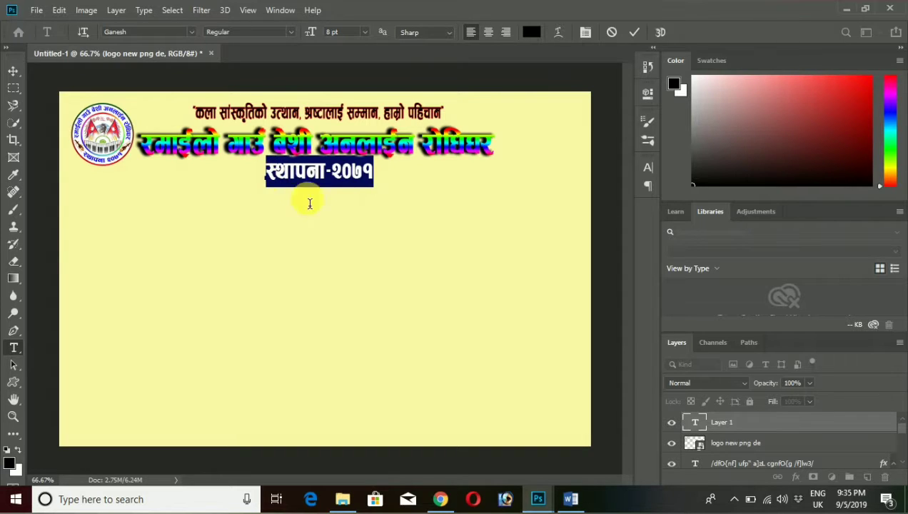
{"action": "left_click", "coordinate": [374, 179]}
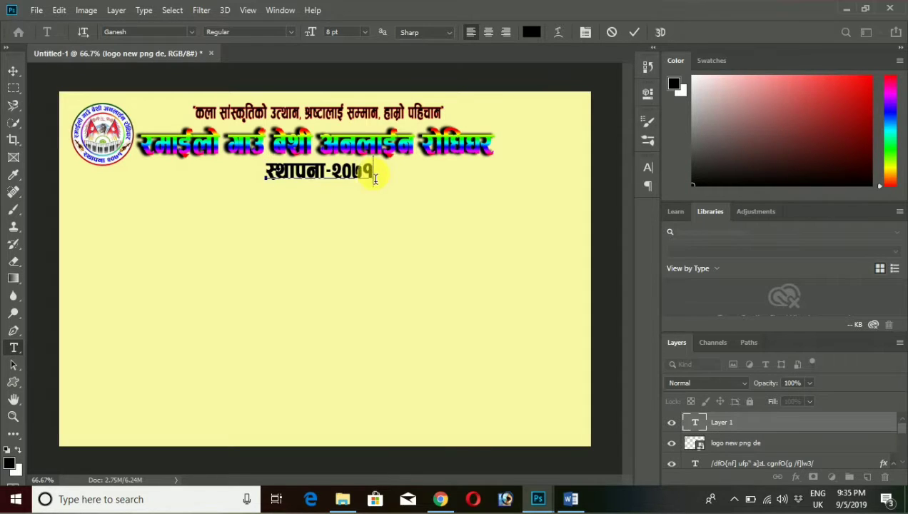
{"action": "left_click_drag", "start_coordinate": [370, 180], "coordinate": [274, 180]}
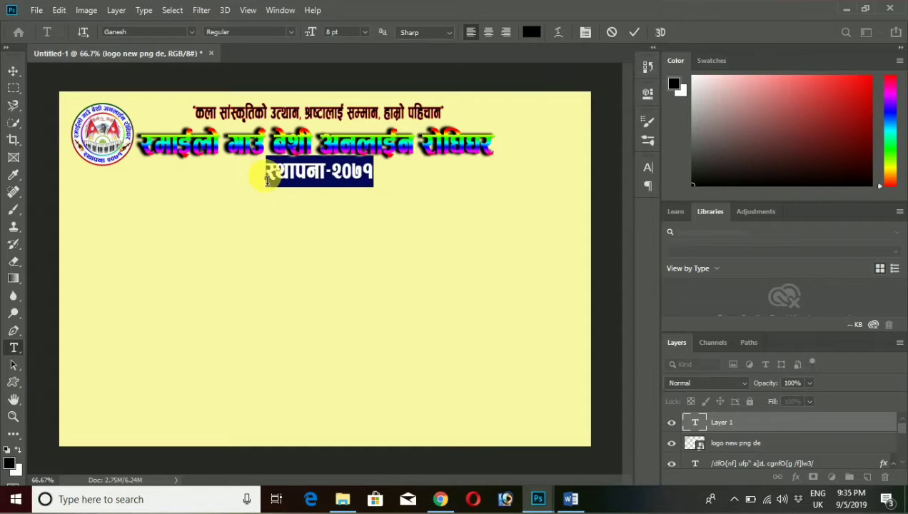
{"action": "left_click", "coordinate": [532, 32]}
{"action": "mouse_move", "coordinate": [584, 157]}
{"action": "left_mouse_down"}
{"action": "mouse_move", "coordinate": [488, 96]}
{"action": "mouse_move", "coordinate": [687, 102]}
{"action": "left_mouse_up"}
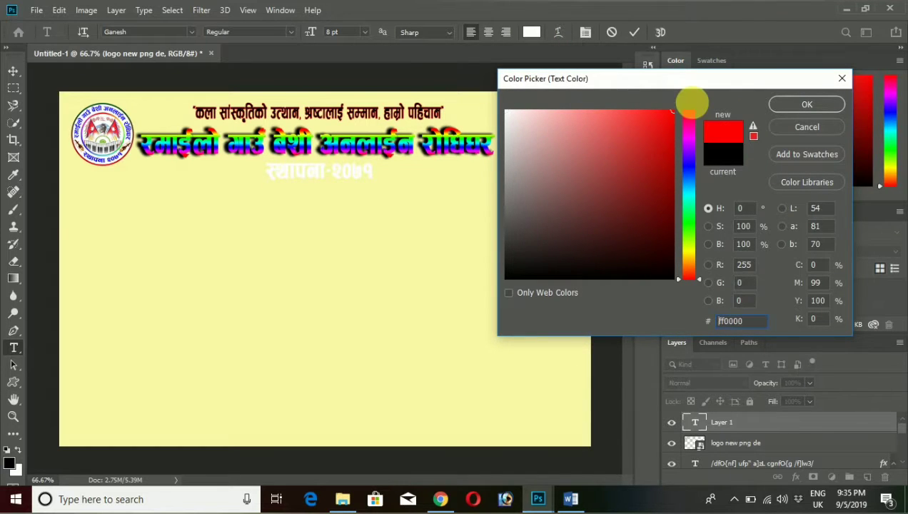
{"action": "left_click", "coordinate": [807, 105]}
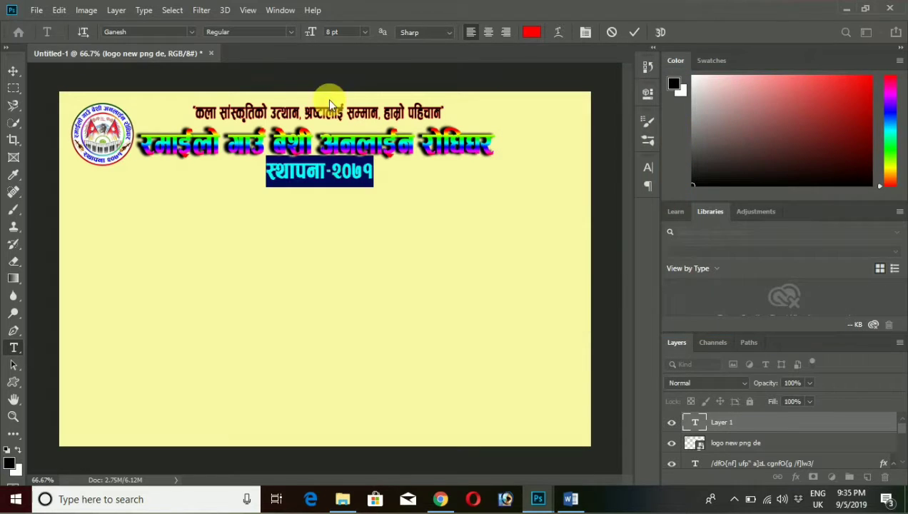
Add a Stroke style to the red line and set its colour to white
{"action": "left_click", "coordinate": [116, 11]}
{"action": "mouse_move", "coordinate": [164, 138]}
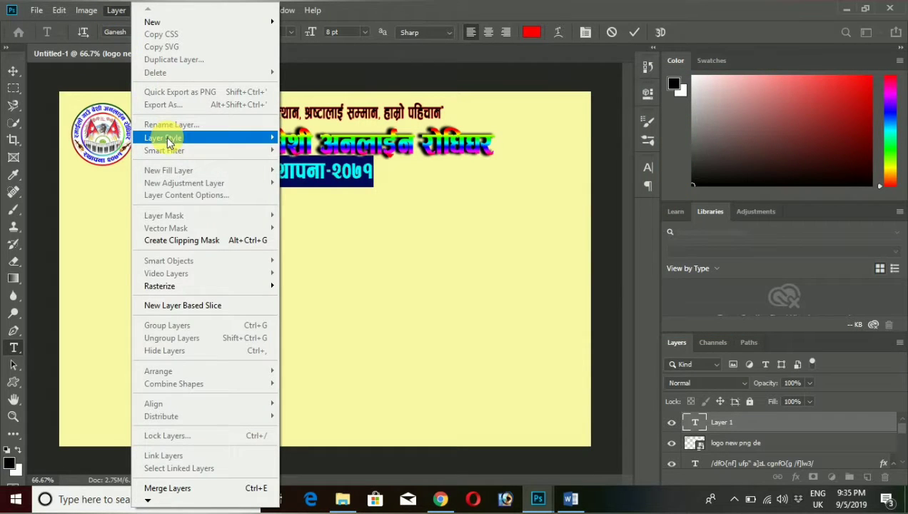
{"action": "left_click", "coordinate": [541, 164]}
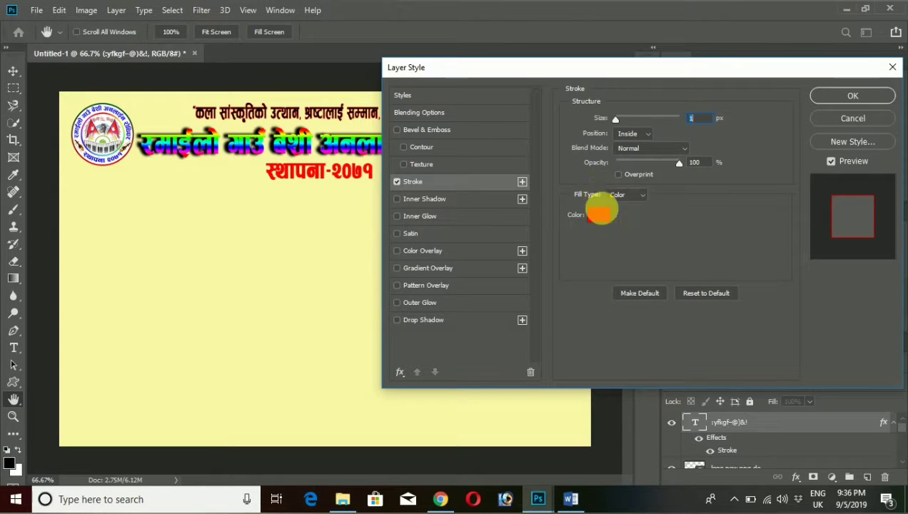
{"action": "left_click", "coordinate": [599, 214]}
{"action": "mouse_move", "coordinate": [574, 185]}
{"action": "left_mouse_down"}
{"action": "mouse_move", "coordinate": [489, 105]}
{"action": "mouse_move", "coordinate": [497, 285]}
{"action": "left_mouse_up"}
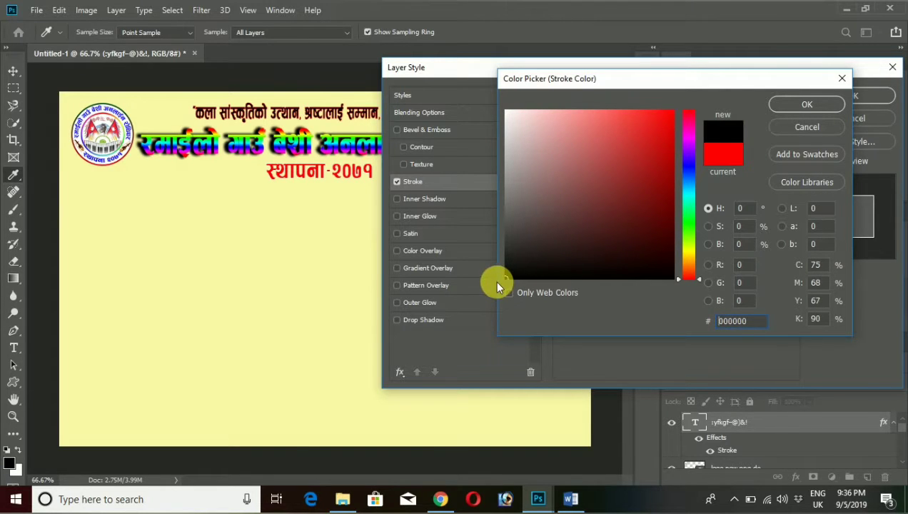
{"action": "left_click_drag", "start_coordinate": [638, 193], "coordinate": [689, 89]}
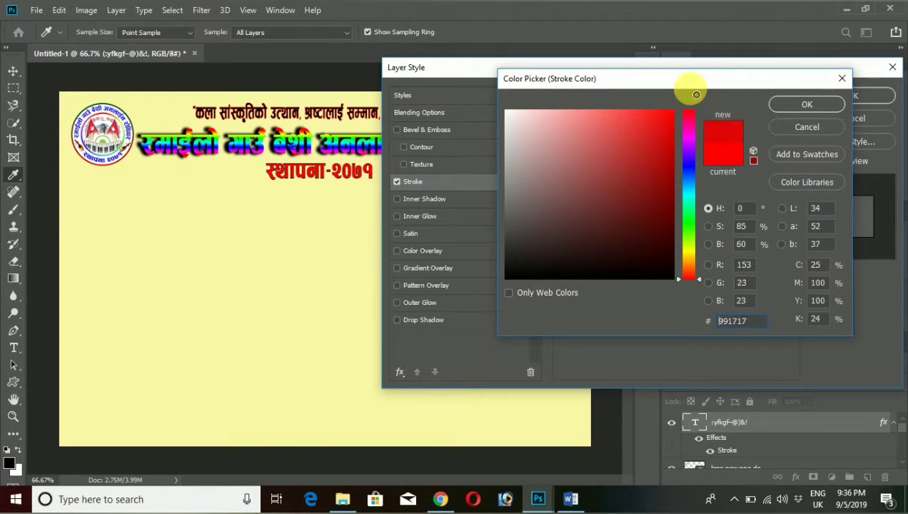
{"action": "left_click", "coordinate": [686, 227]}
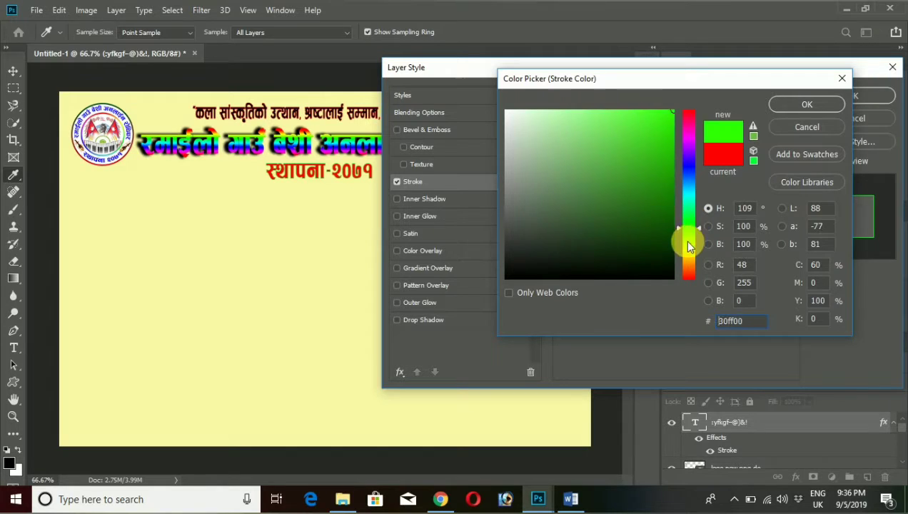
{"action": "left_click_drag", "start_coordinate": [689, 244], "coordinate": [688, 253]}
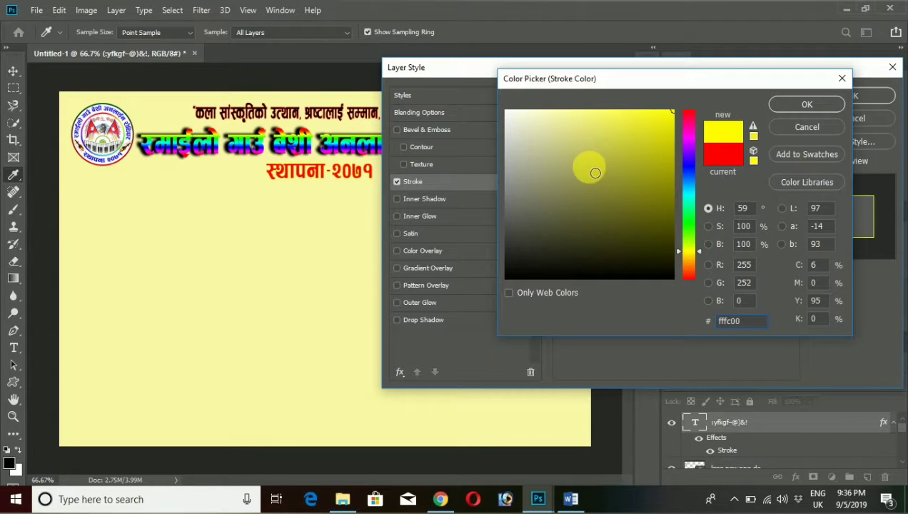
{"action": "left_click_drag", "start_coordinate": [588, 166], "coordinate": [495, 107]}
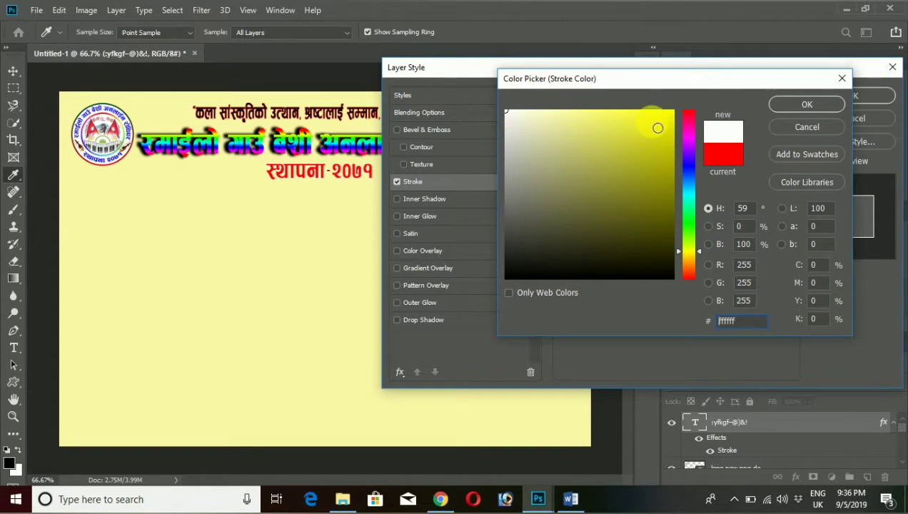
{"action": "left_click", "coordinate": [787, 104]}
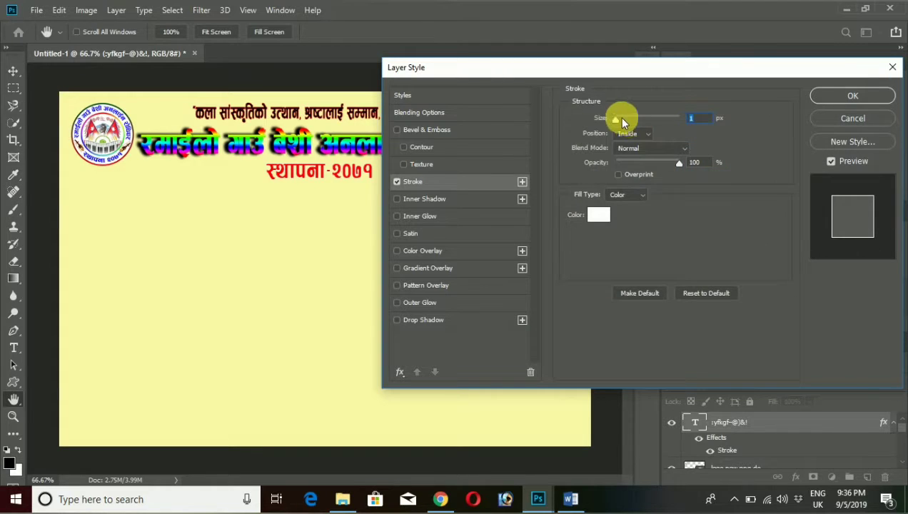
Set the stroke position to Outside with 3 px size and apply it
{"action": "left_click_drag", "start_coordinate": [617, 119], "coordinate": [616, 120]}
{"action": "left_click", "coordinate": [645, 134]}
{"action": "left_click", "coordinate": [632, 145]}
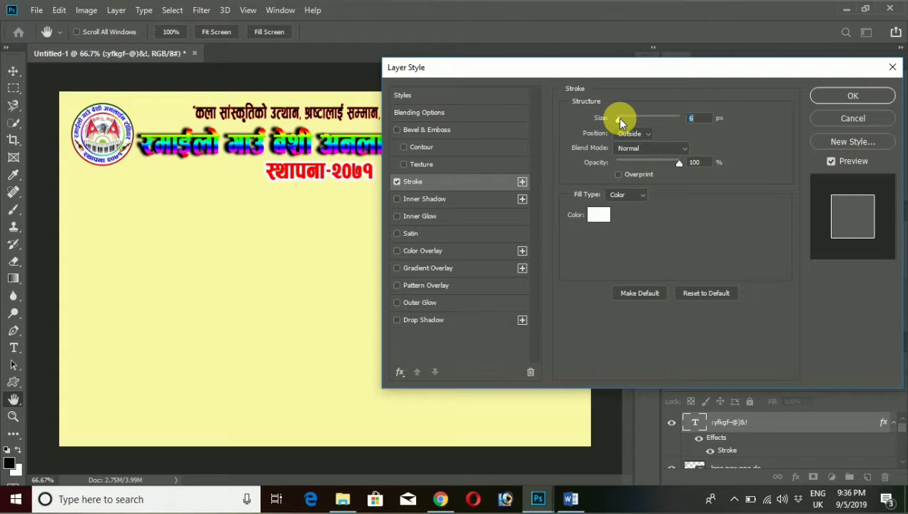
{"action": "type", "text": "3"}
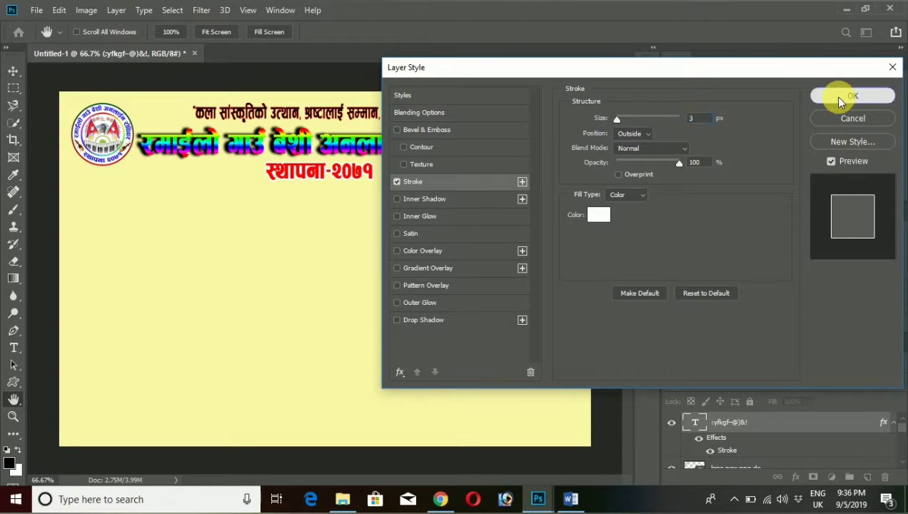
{"action": "key", "text": "Return"}
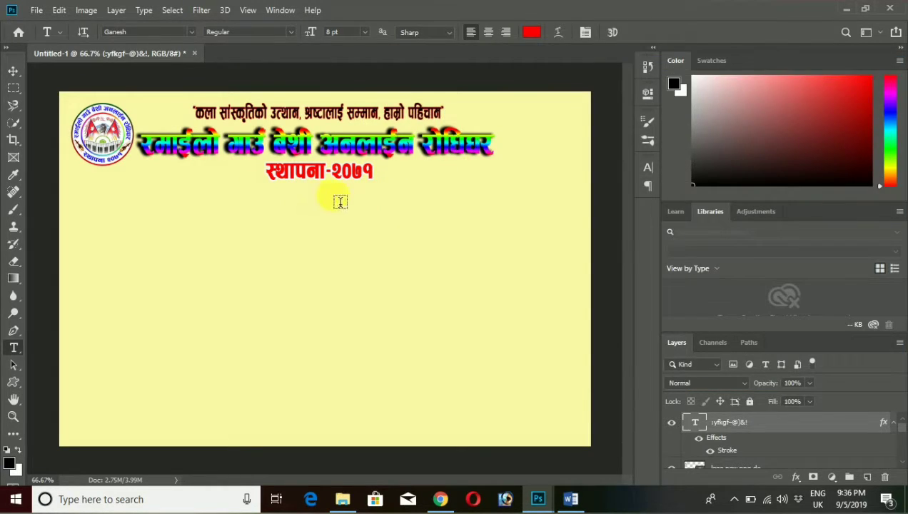
Drag Red_Banner_Transparent_PNG_Clip_Art_Image.png from the PNG Picture folder onto the certificate
{"action": "left_click", "coordinate": [846, 9]}
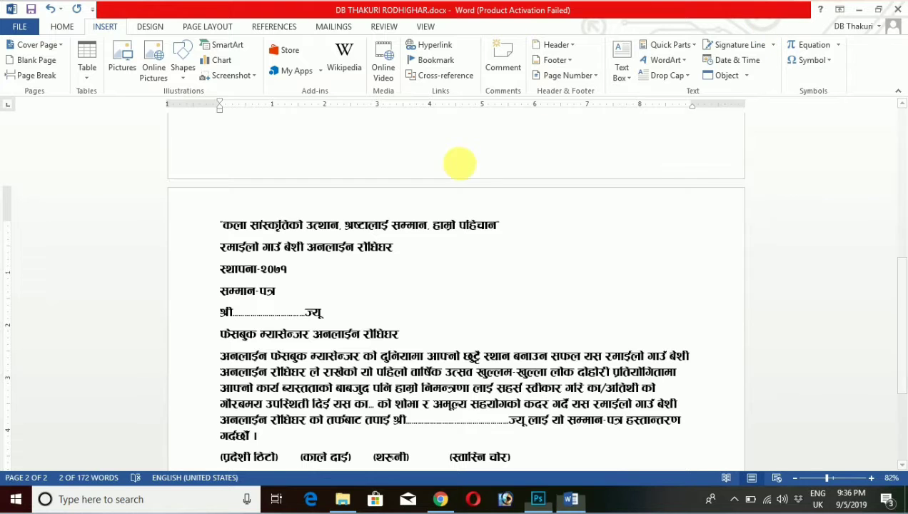
{"action": "left_click", "coordinate": [859, 13]}
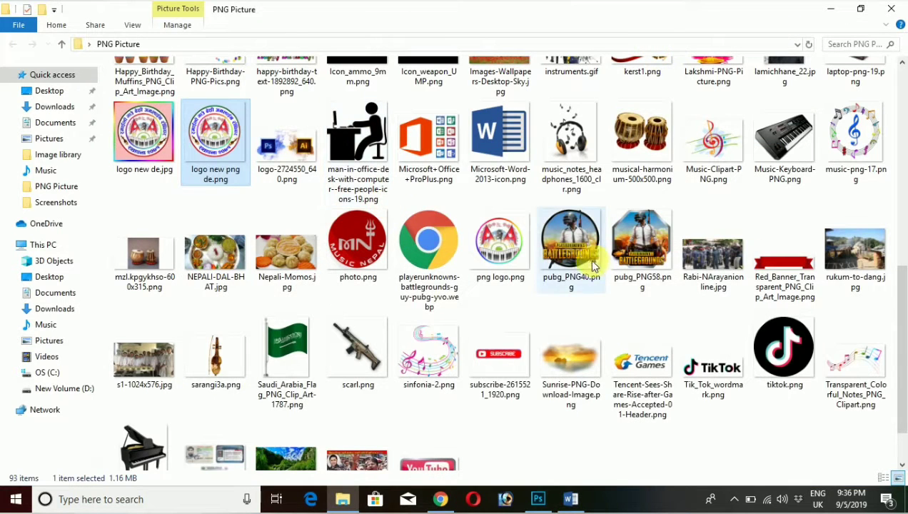
{"action": "left_click", "coordinate": [785, 269]}
{"action": "left_click_drag", "start_coordinate": [786, 267], "coordinate": [541, 504]}
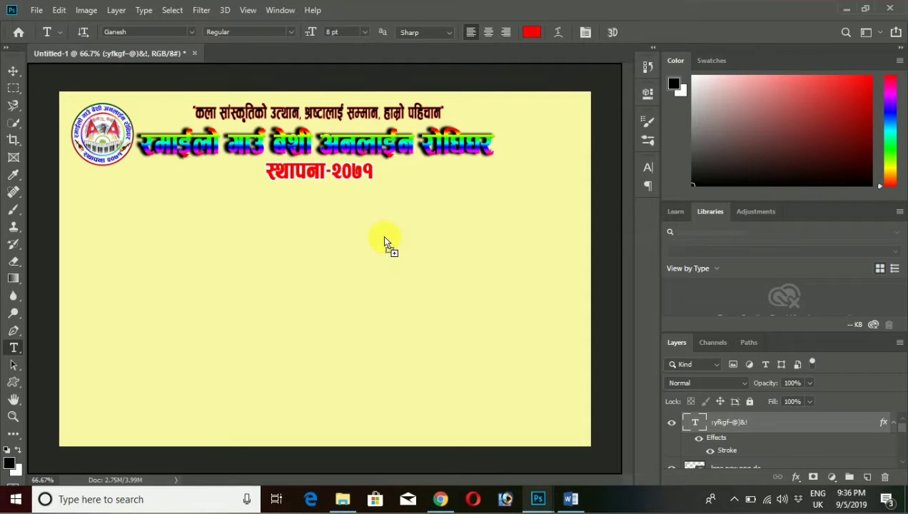
{"action": "mouse_move", "coordinate": [540, 504]}
{"action": "left_mouse_down"}
{"action": "mouse_move", "coordinate": [384, 237]}
{"action": "mouse_move", "coordinate": [448, 197]}
{"action": "left_mouse_up"}
Shrink the red ribbon banner, nudge it just below स्थापना-२०७१, and commit the placement
{"action": "mouse_move", "coordinate": [602, 218]}
{"action": "left_mouse_down"}
{"action": "mouse_move", "coordinate": [215, 303]}
{"action": "mouse_move", "coordinate": [367, 197]}
{"action": "mouse_move", "coordinate": [369, 206]}
{"action": "left_mouse_up"}
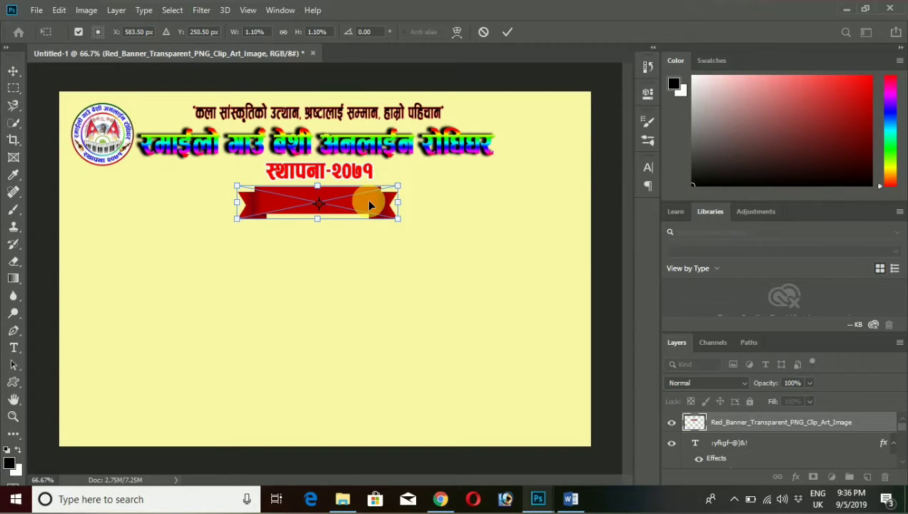
{"action": "key", "text": "Up"}
{"action": "key", "text": "Up"}
{"action": "key", "text": "Up"}
{"action": "key", "text": "Up"}
{"action": "key", "text": "Up"}
{"action": "key", "text": "Up"}
{"action": "key", "text": "Up"}
{"action": "key", "text": "Up"}
{"action": "key", "text": "Up"}
{"action": "key", "text": "Up"}
{"action": "key", "text": "Down"}
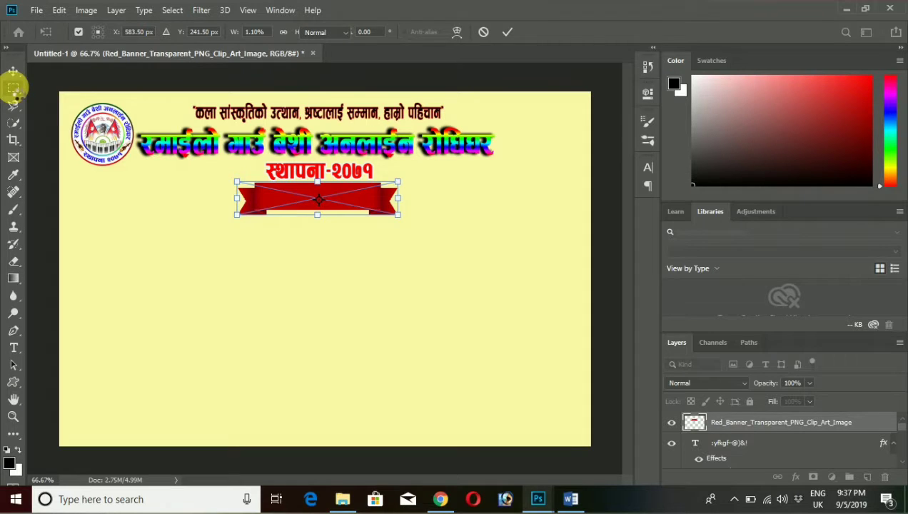
{"action": "left_click", "coordinate": [14, 87]}
{"action": "left_click", "coordinate": [573, 499]}
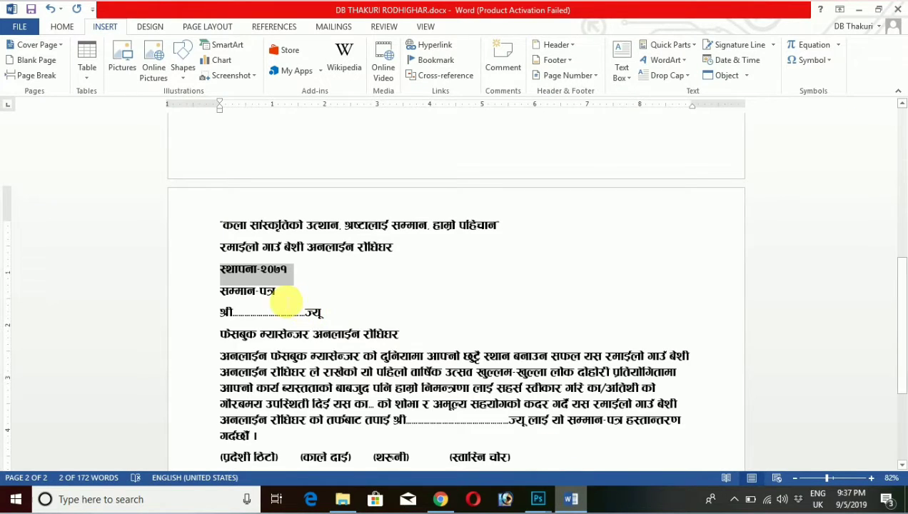
Copy the सम्मान-पत्र line from Word and return to the Untitled-1 Photoshop document
{"action": "left_click_drag", "start_coordinate": [278, 292], "coordinate": [220, 293]}
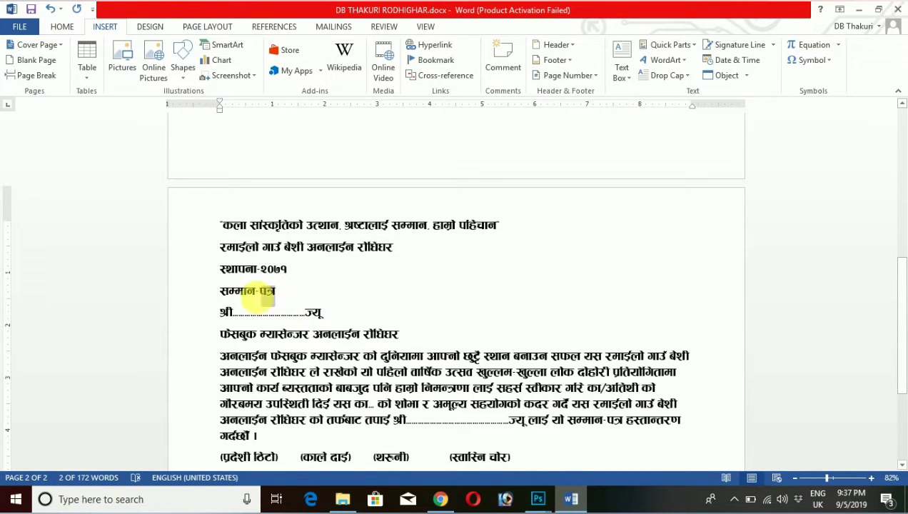
{"action": "right_click", "coordinate": [230, 290]}
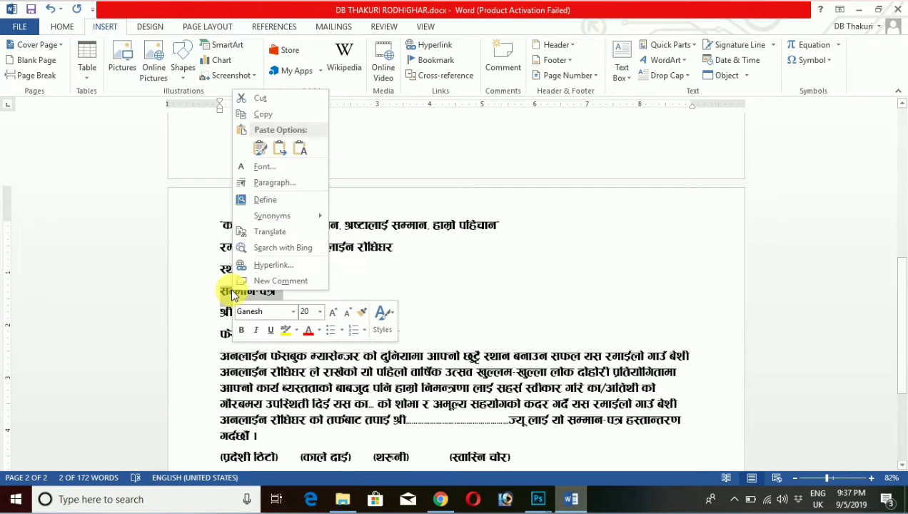
{"action": "left_click", "coordinate": [262, 115]}
{"action": "left_click", "coordinate": [537, 499]}
{"action": "mouse_move", "coordinate": [538, 499]}
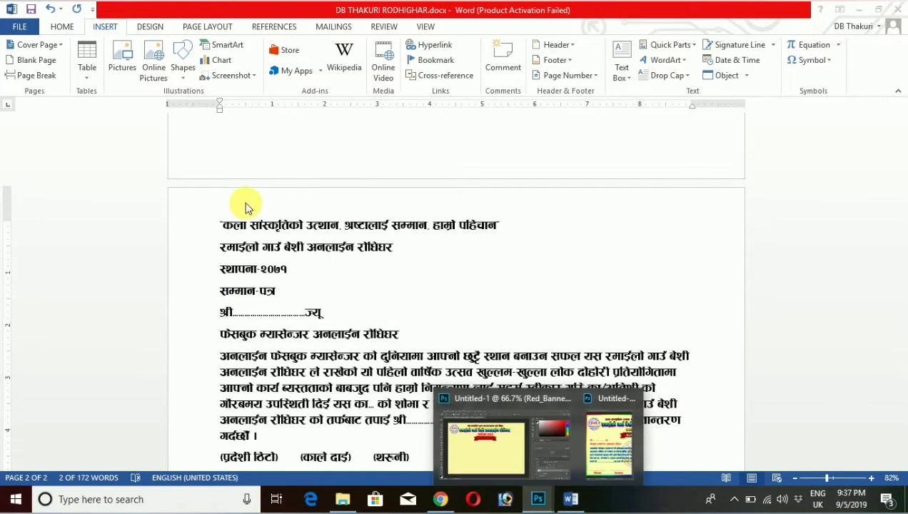
{"action": "left_click", "coordinate": [477, 457]}
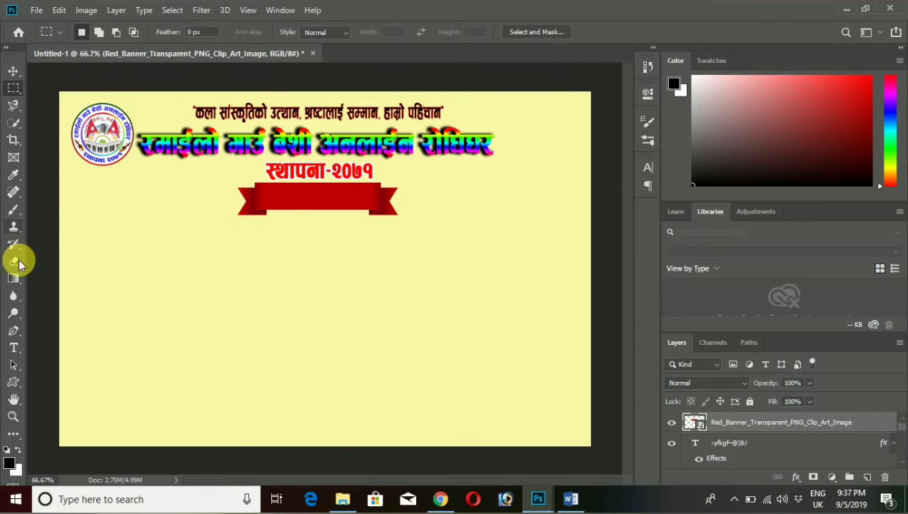
Add a text layer on the red banner containing the pasted सम्मान-पत्र title
{"action": "left_click", "coordinate": [14, 348]}
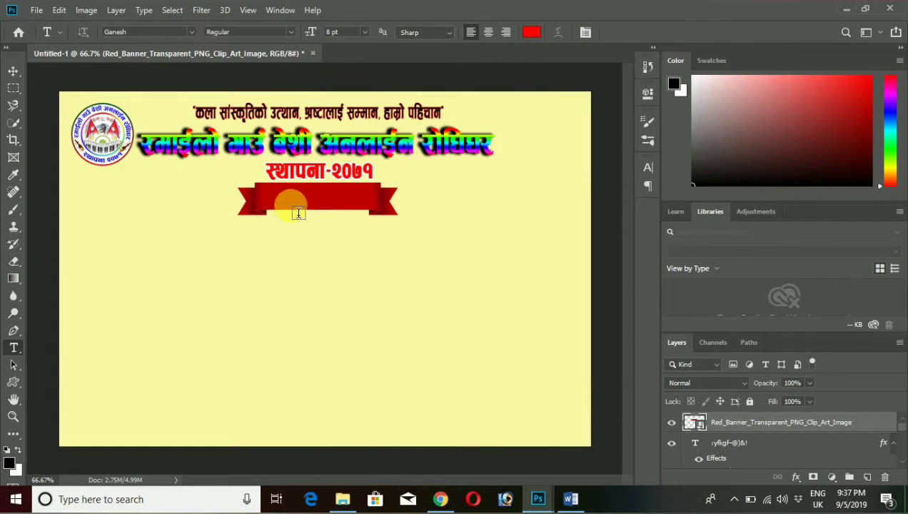
{"action": "left_click", "coordinate": [279, 205]}
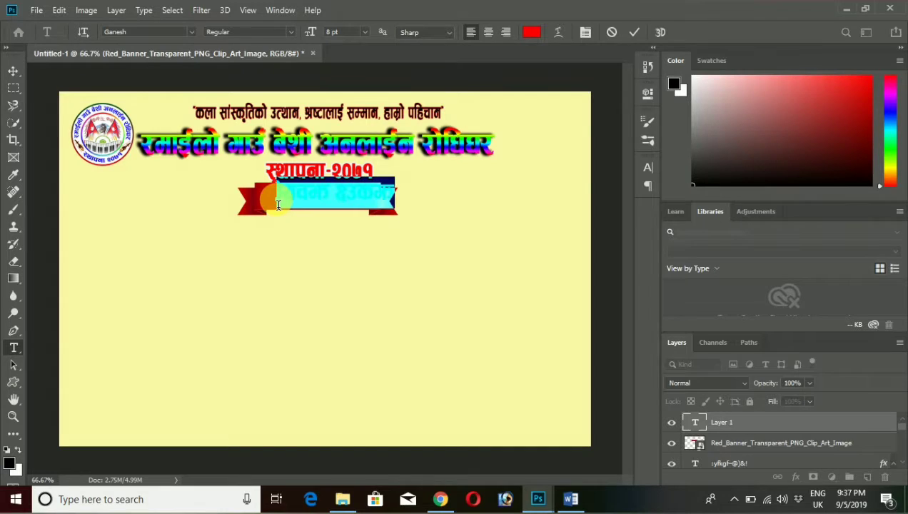
{"action": "key", "text": "BackSpace"}
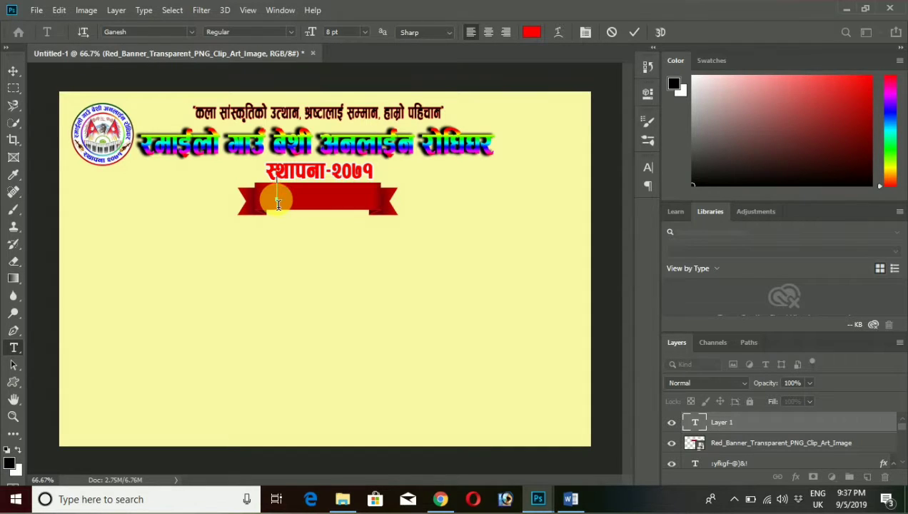
{"action": "key", "text": "ctrl+v"}
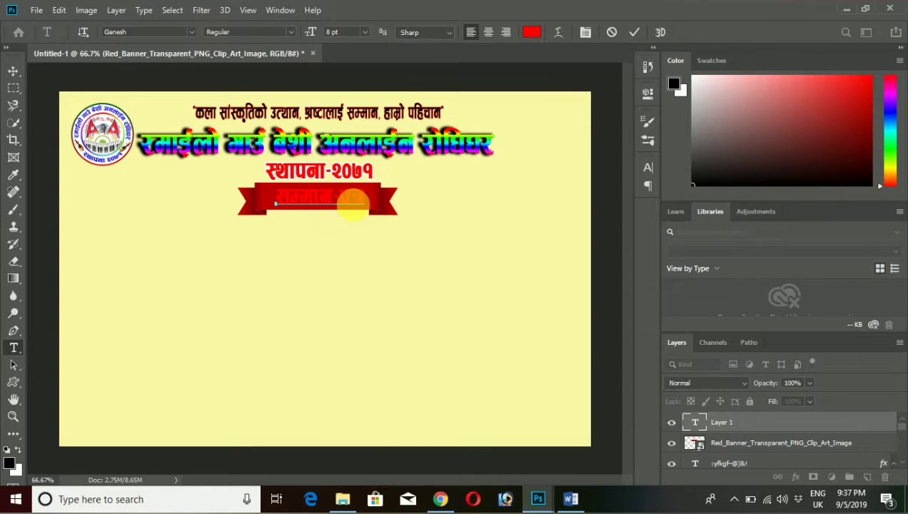
Colour the सम्मान-पत्र banner text white (ffffff)
{"action": "left_click_drag", "start_coordinate": [363, 197], "coordinate": [276, 204]}
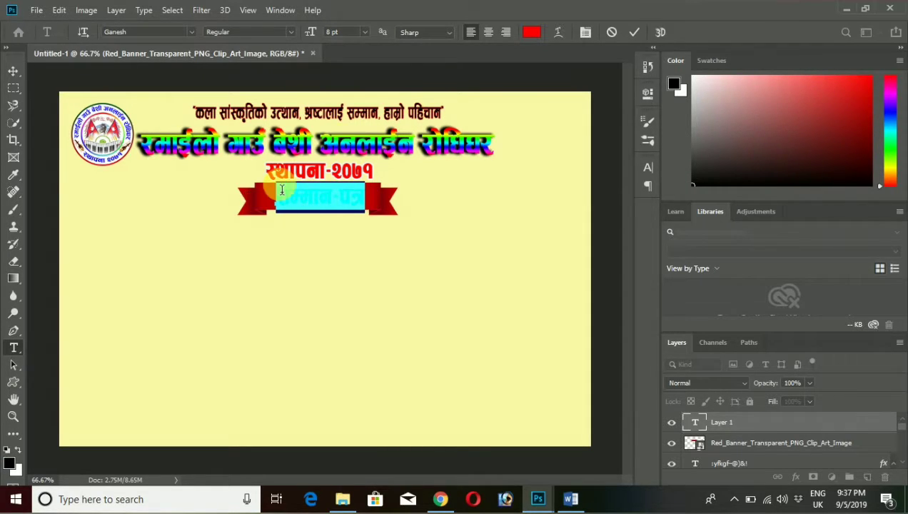
{"action": "left_click", "coordinate": [531, 34]}
{"action": "left_click_drag", "start_coordinate": [558, 145], "coordinate": [493, 95]}
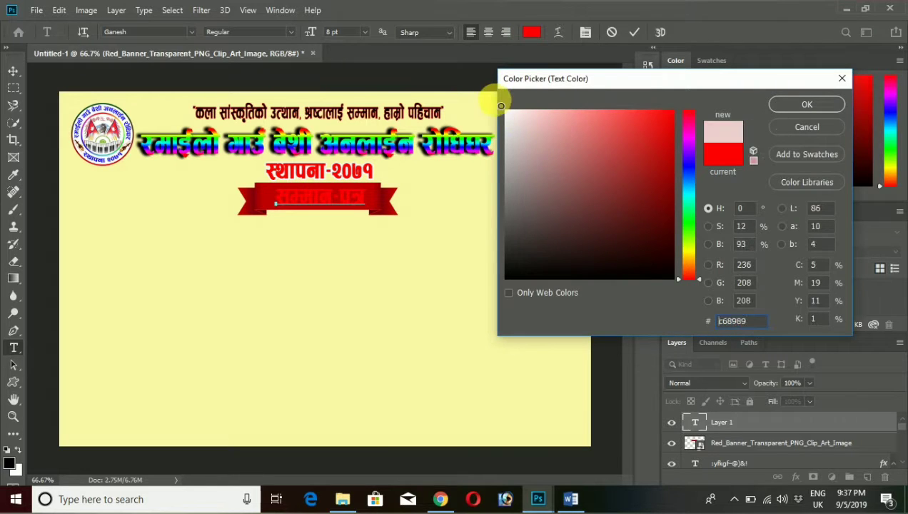
{"action": "left_click", "coordinate": [791, 109]}
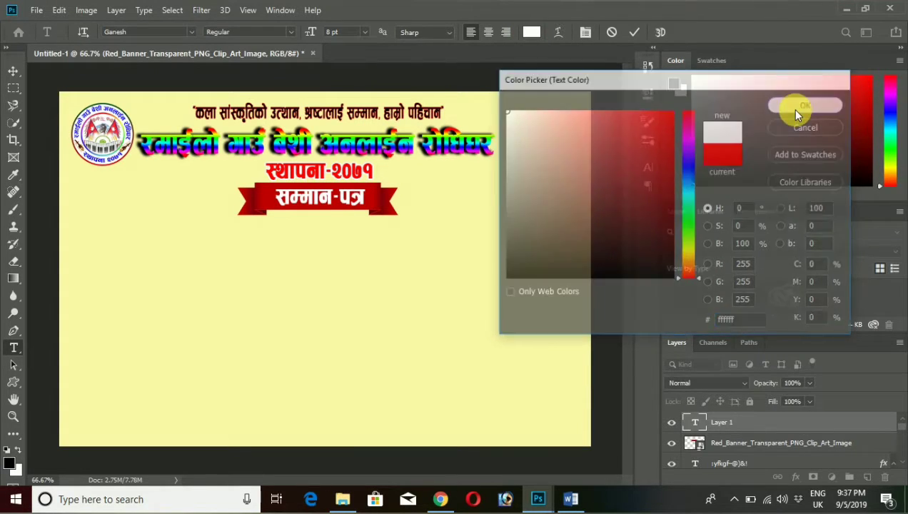
{"action": "left_click", "coordinate": [116, 10]}
{"action": "mouse_move", "coordinate": [163, 137]}
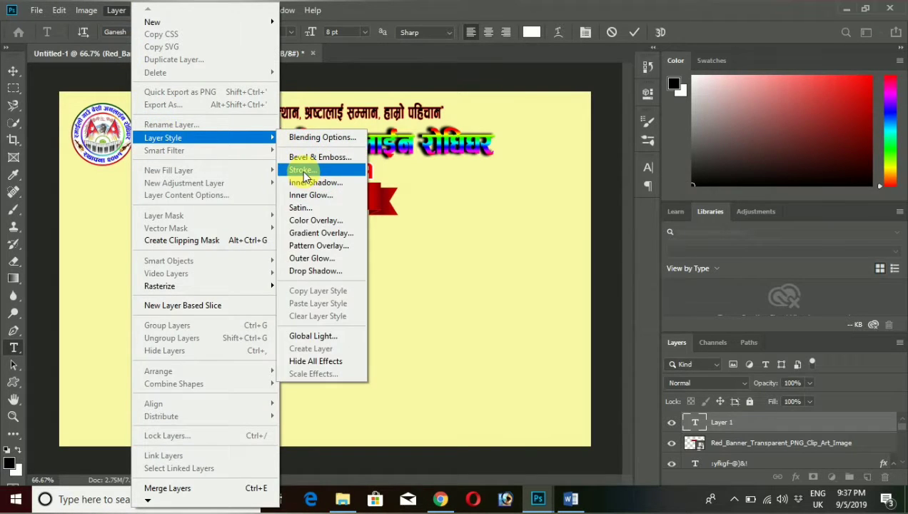
Give the सम्मान-पत्र text a black Stroke layer style
{"action": "left_click", "coordinate": [302, 171]}
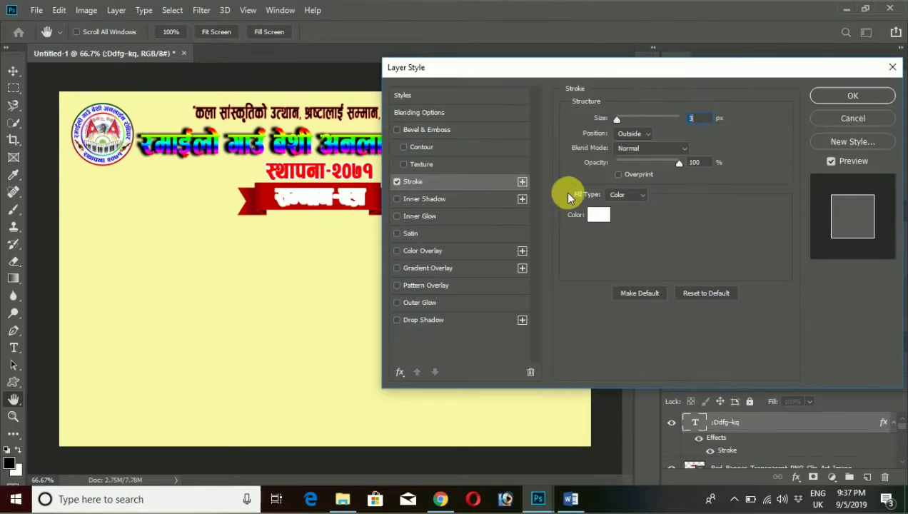
{"action": "left_click", "coordinate": [600, 215]}
{"action": "left_click_drag", "start_coordinate": [638, 219], "coordinate": [480, 299]}
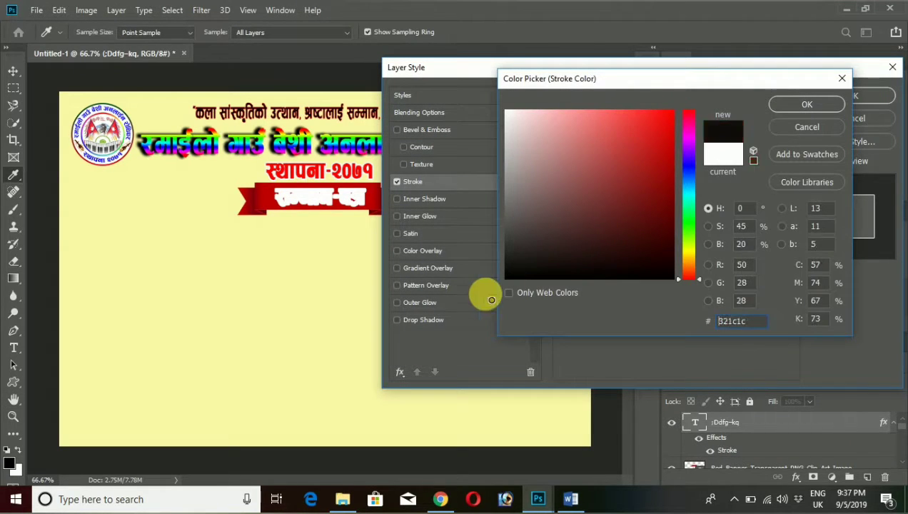
{"action": "left_click", "coordinate": [782, 105]}
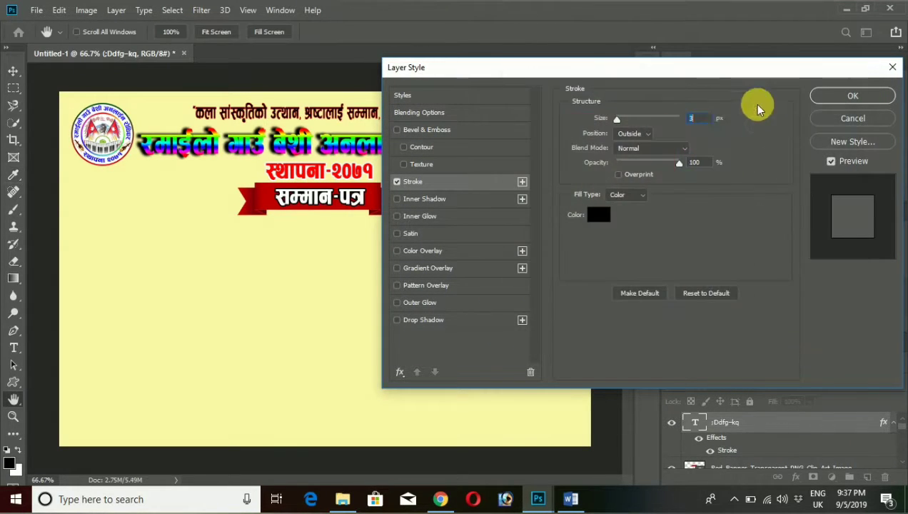
{"action": "left_click", "coordinate": [828, 96]}
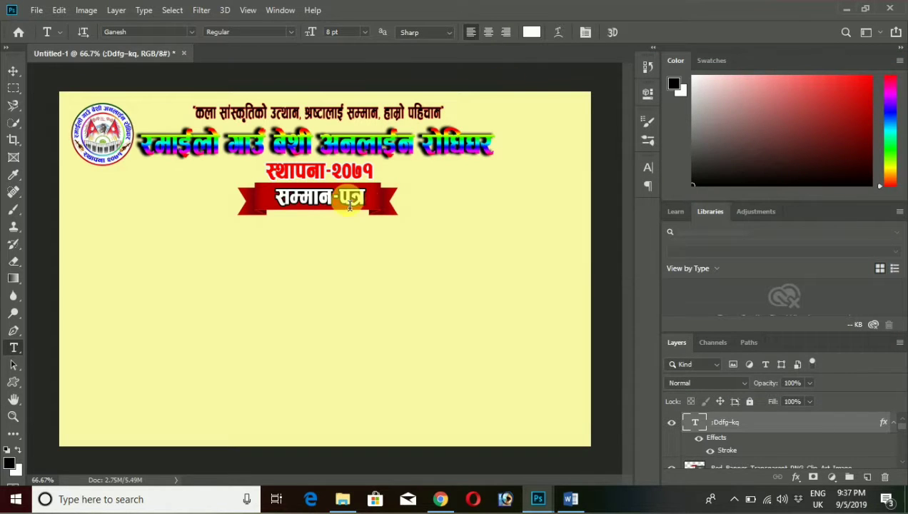
Warp the सम्मान-पत्र text with the Flag style at +22 bend and commit
{"action": "left_click_drag", "start_coordinate": [366, 209], "coordinate": [274, 204]}
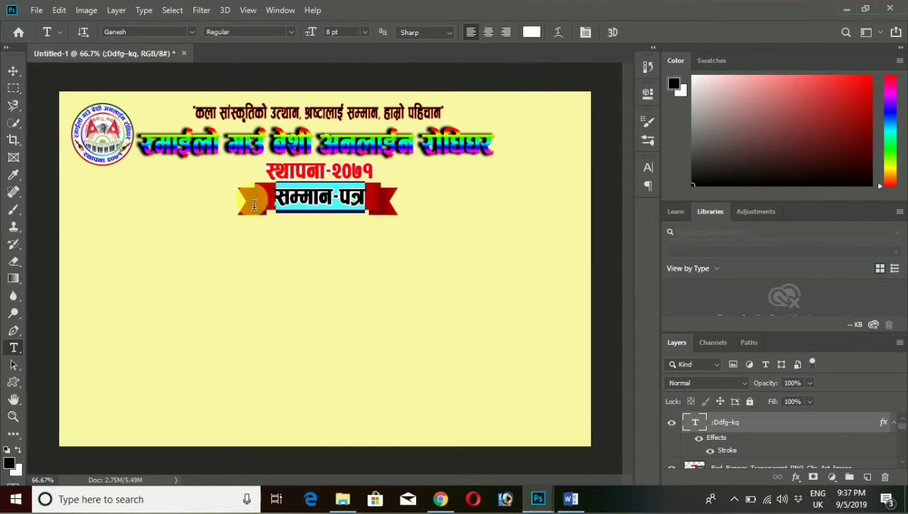
{"action": "left_click", "coordinate": [557, 34]}
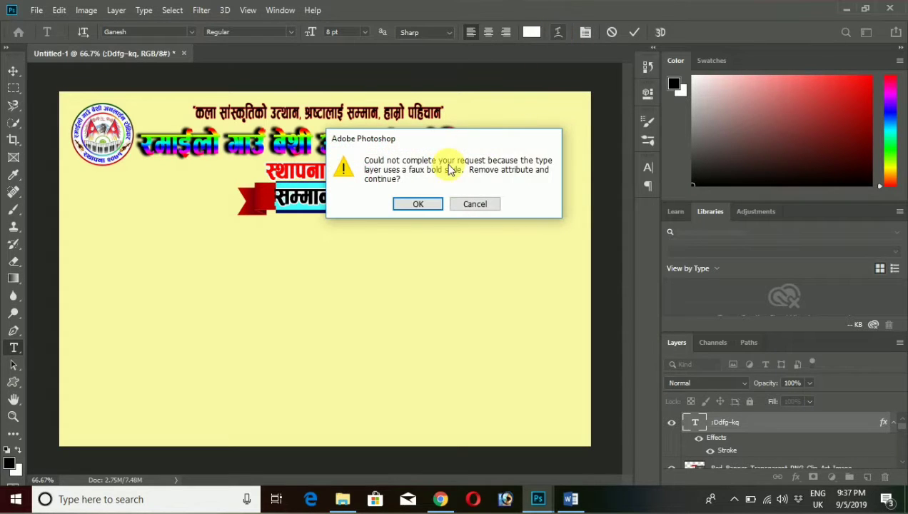
{"action": "left_click", "coordinate": [419, 207]}
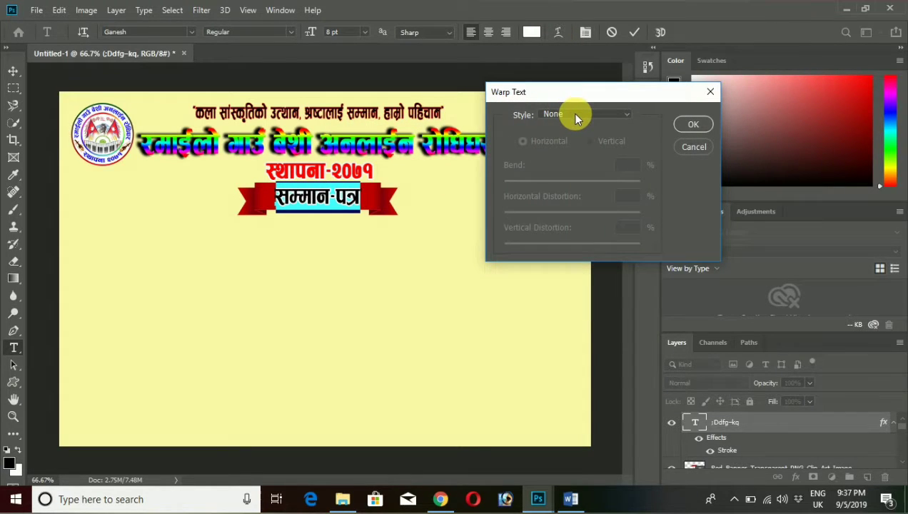
{"action": "left_click", "coordinate": [574, 114]}
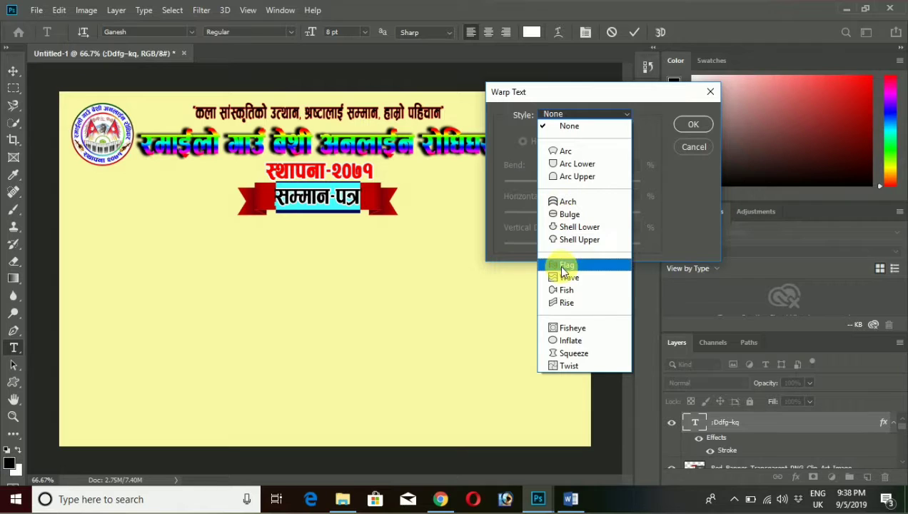
{"action": "left_click", "coordinate": [563, 265]}
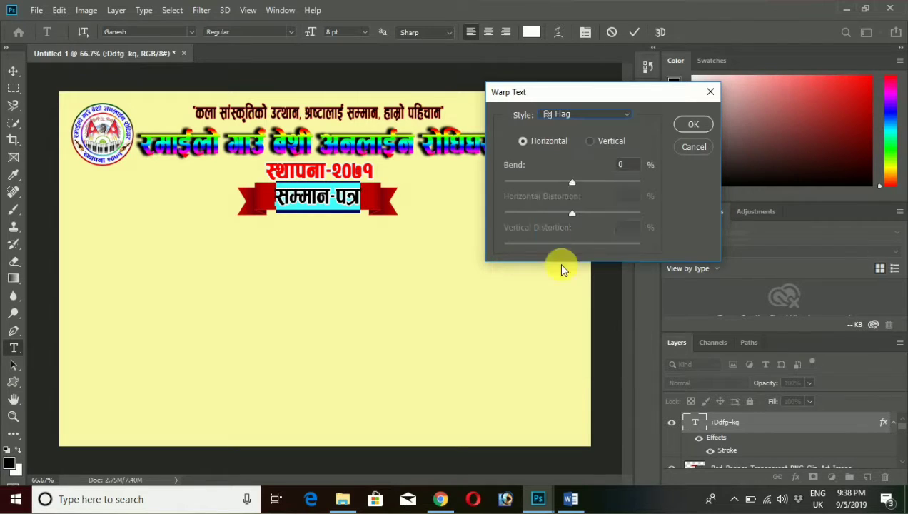
{"action": "left_click", "coordinate": [588, 182]}
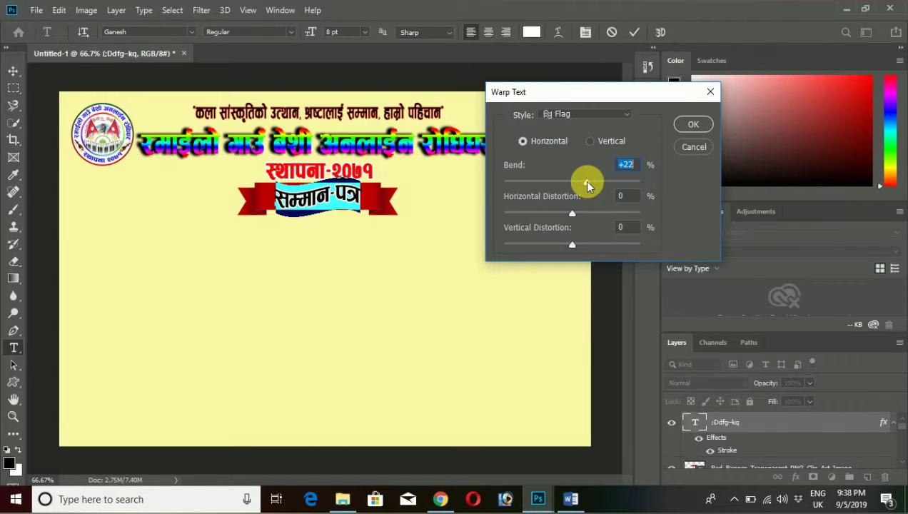
{"action": "left_click", "coordinate": [694, 124]}
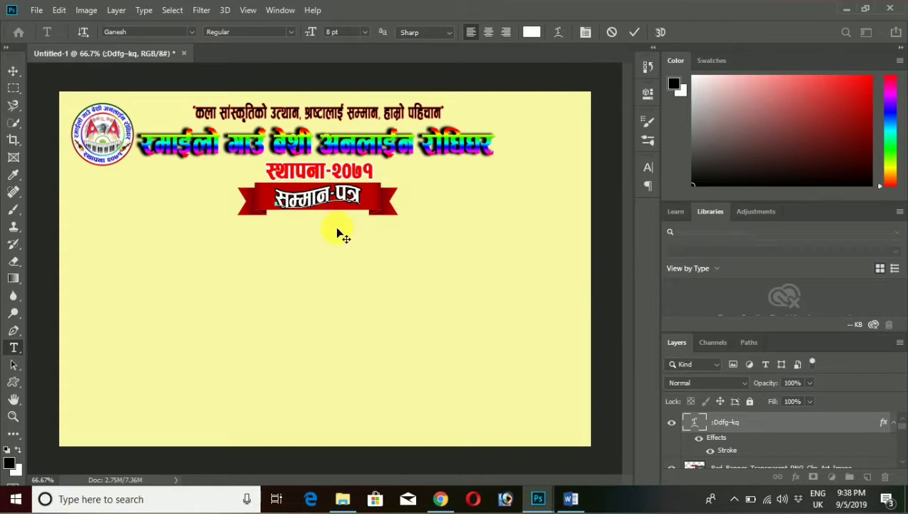
{"action": "left_click", "coordinate": [22, 89]}
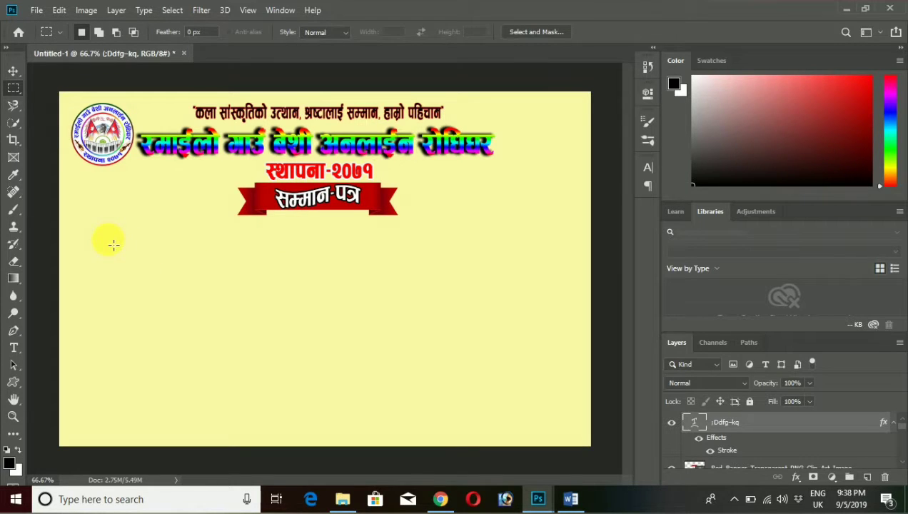
Copy the श्री…ज्यू and फेसबुक म्यासेन्जर अनलाईन रोधिघर lines from Word, then return to Untitled-1
{"action": "left_click", "coordinate": [570, 500]}
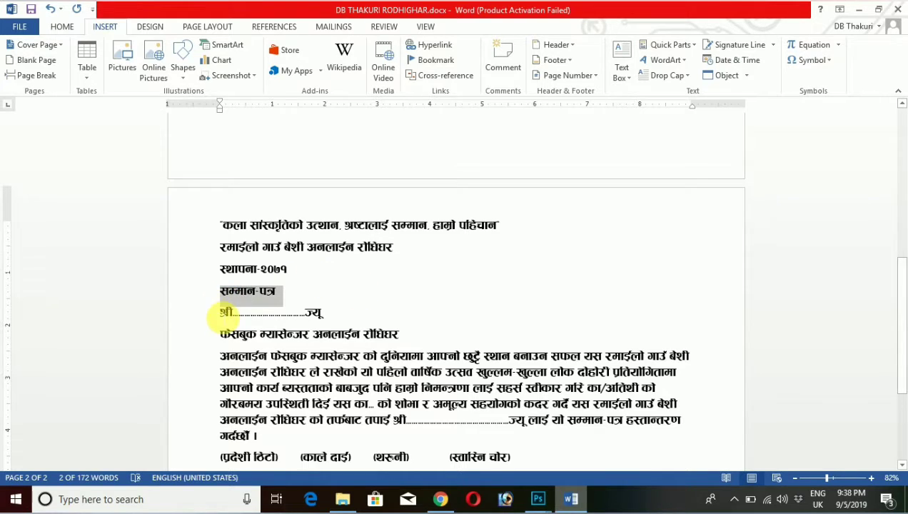
{"action": "left_click", "coordinate": [224, 315]}
{"action": "left_click_drag", "start_coordinate": [223, 314], "coordinate": [332, 330]}
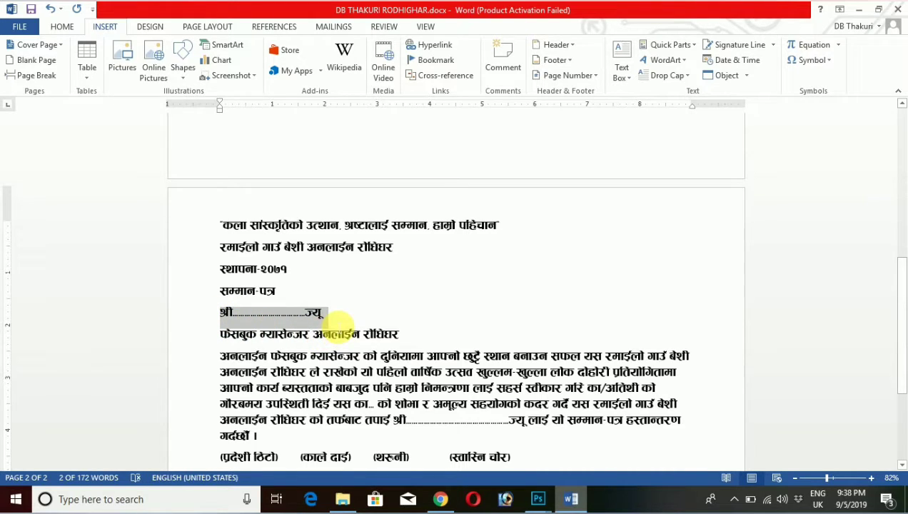
{"action": "left_click_drag", "start_coordinate": [339, 325], "coordinate": [405, 336]}
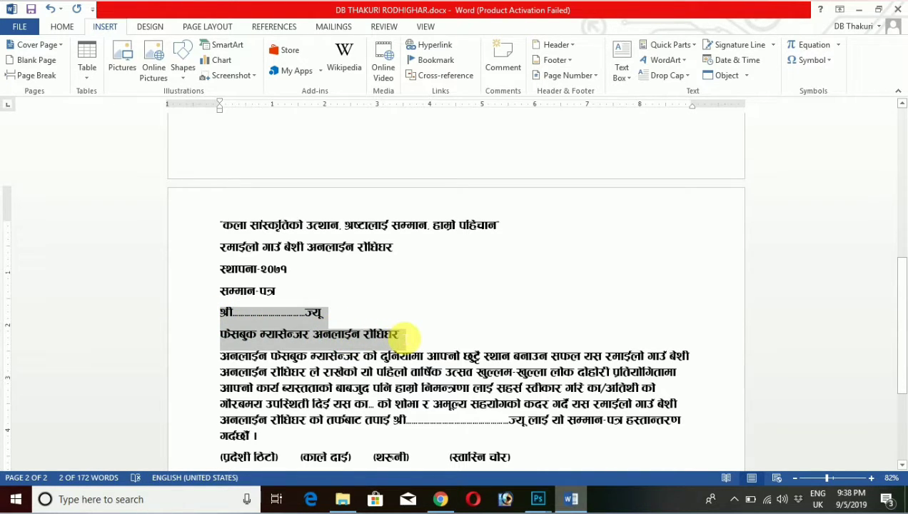
{"action": "right_click", "coordinate": [404, 335]}
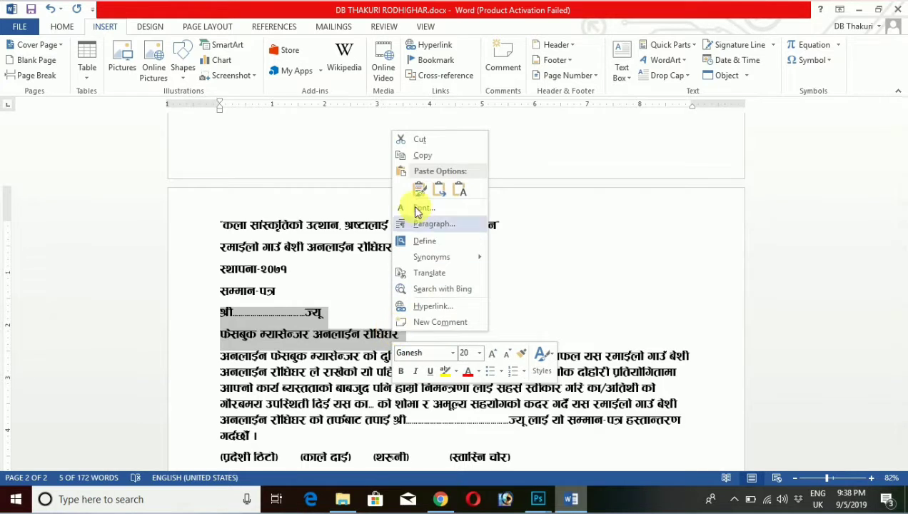
{"action": "left_click", "coordinate": [420, 157]}
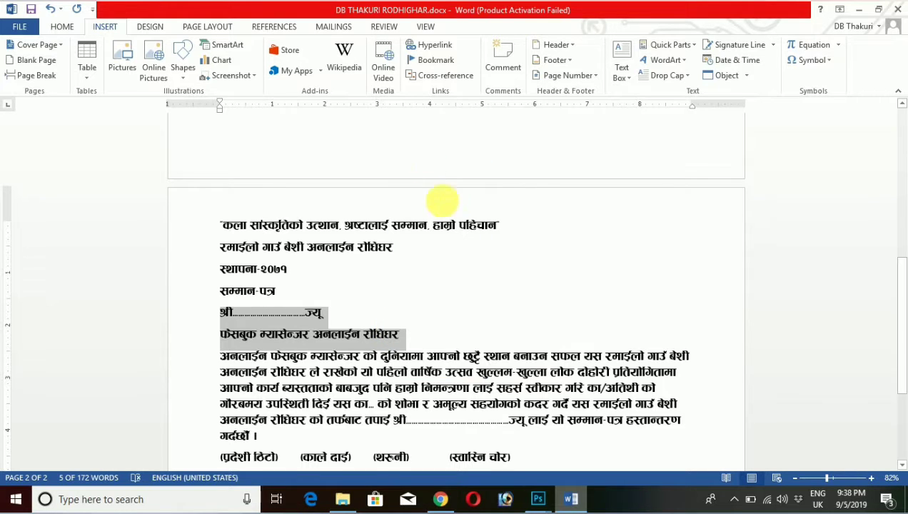
{"action": "left_click", "coordinate": [535, 492]}
{"action": "left_click", "coordinate": [492, 445]}
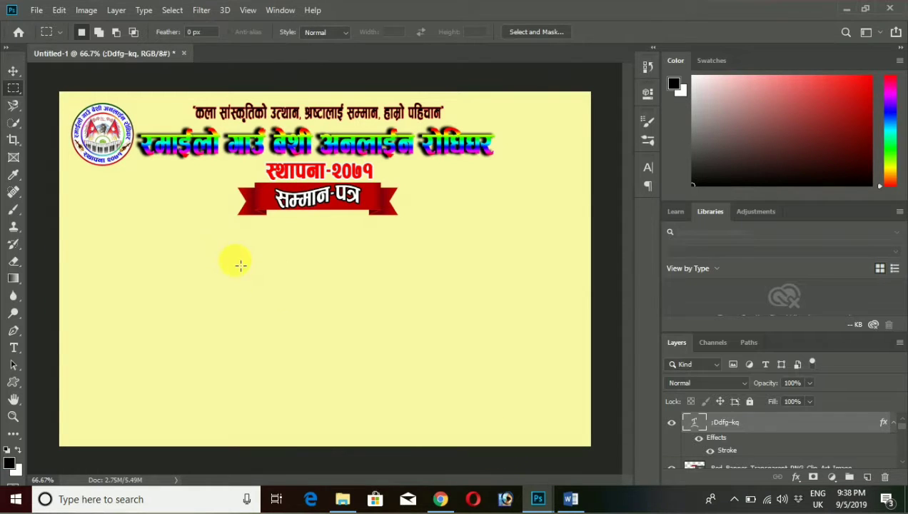
Draw a 419 × 121 px rectangle below the logo with no fill and no stroke
{"action": "left_click", "coordinate": [13, 383]}
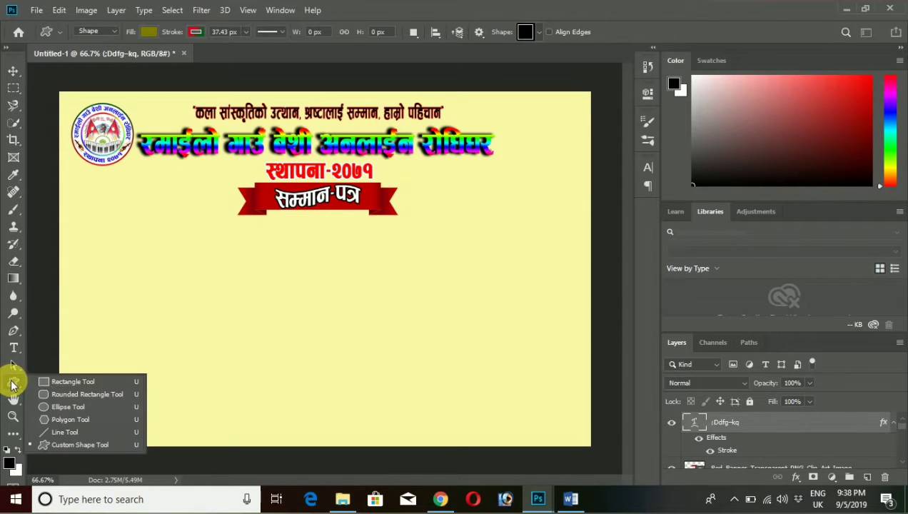
{"action": "left_click", "coordinate": [48, 383]}
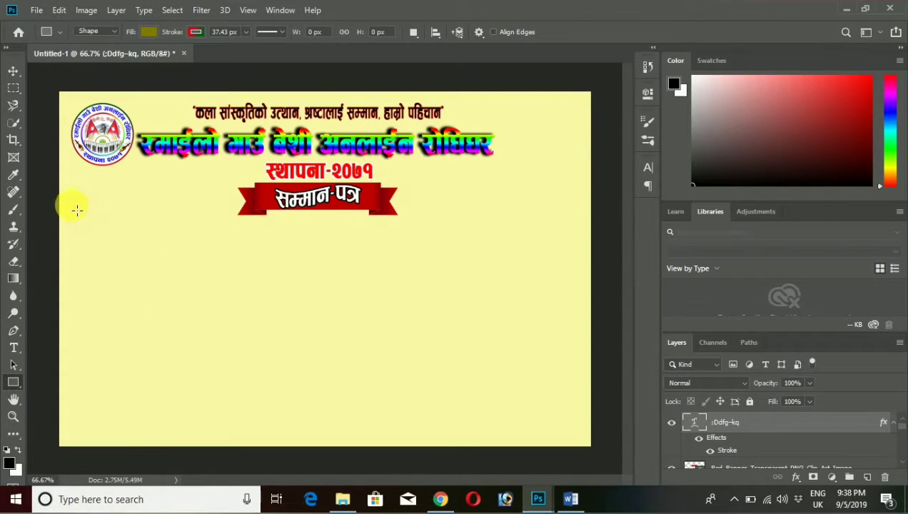
{"action": "left_click_drag", "start_coordinate": [87, 209], "coordinate": [272, 262]}
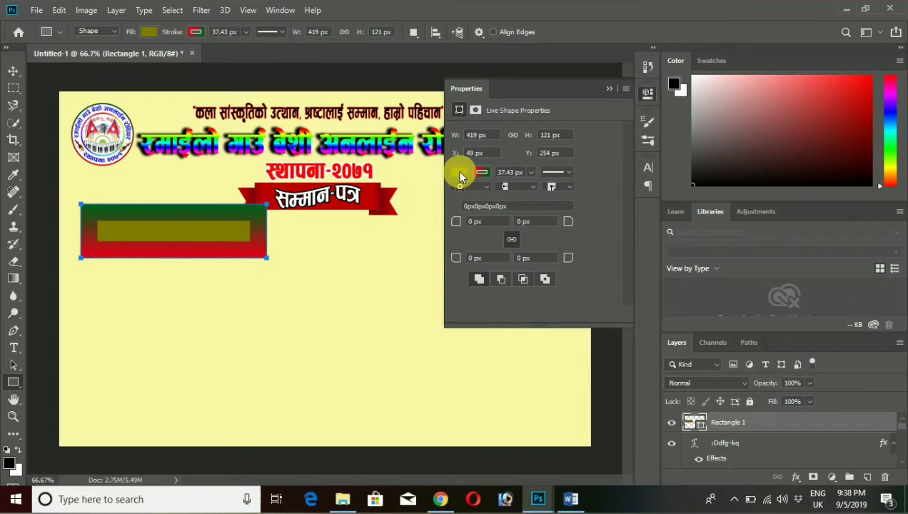
{"action": "left_click", "coordinate": [461, 175]}
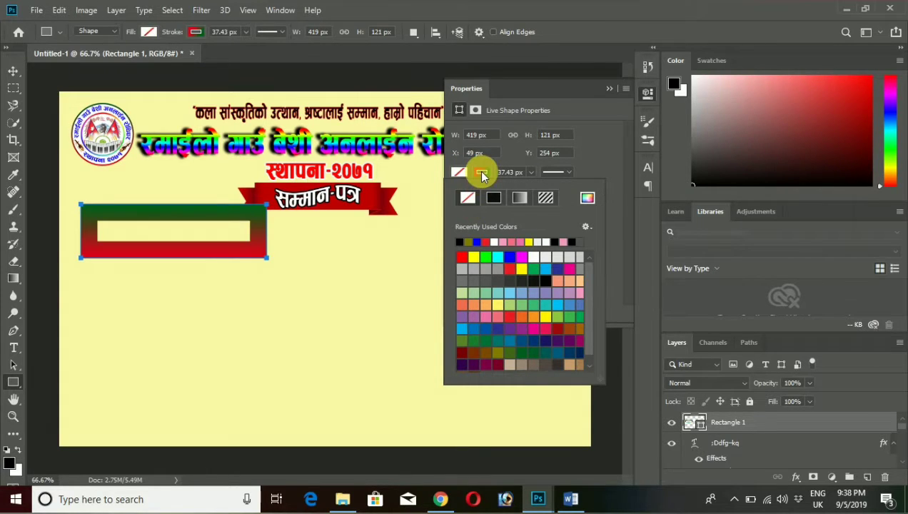
{"action": "left_click", "coordinate": [481, 174]}
{"action": "left_click", "coordinate": [468, 199]}
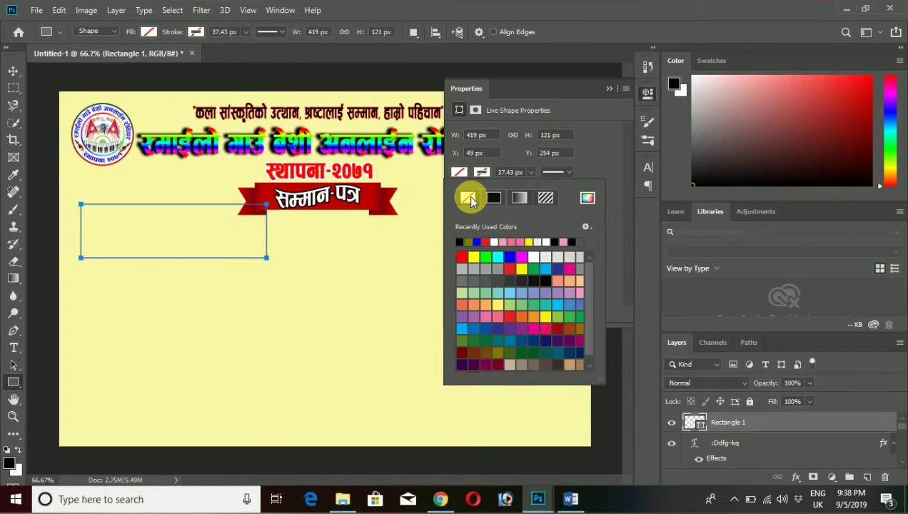
{"action": "left_click", "coordinate": [604, 88]}
{"action": "left_click", "coordinate": [605, 88]}
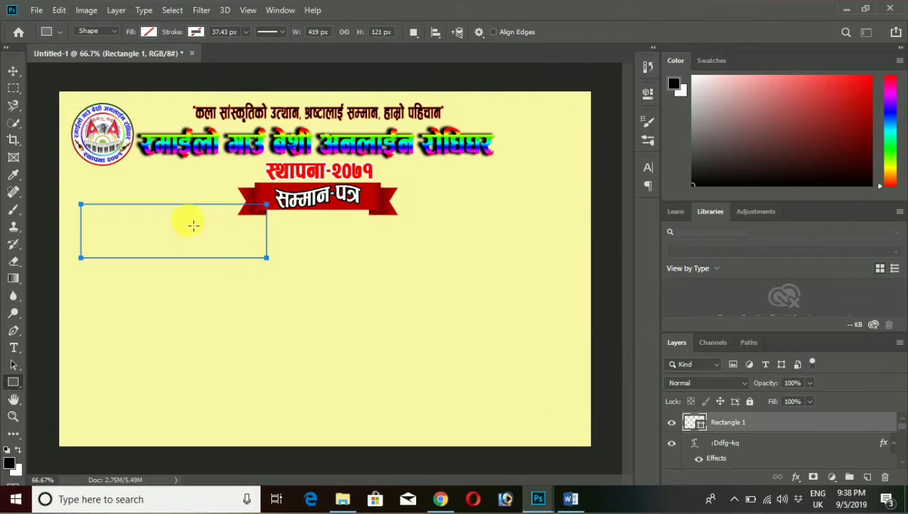
{"action": "left_click", "coordinate": [14, 347]}
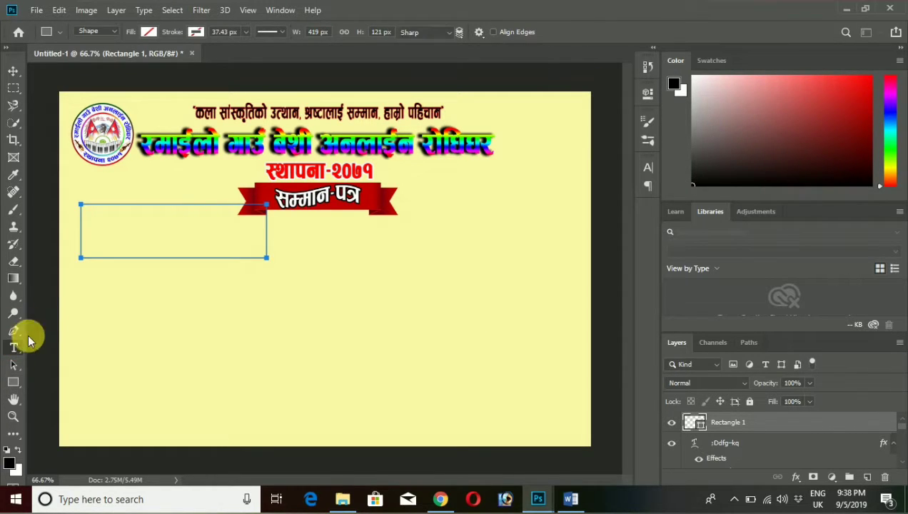
Paste the two Nepali address lines into the rectangle at 6 pt, widen the box, and commit
{"action": "left_click", "coordinate": [104, 230]}
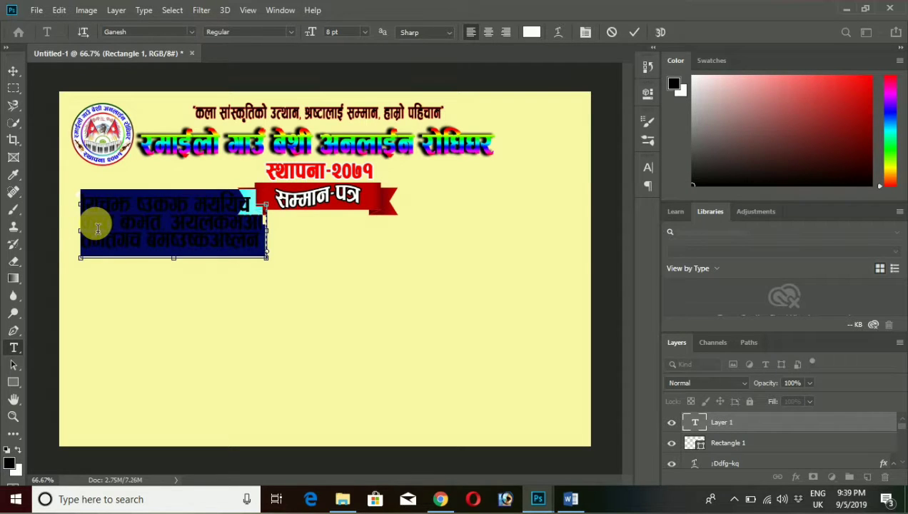
{"action": "key", "text": "BackSpace"}
{"action": "key", "text": "ctrl+v"}
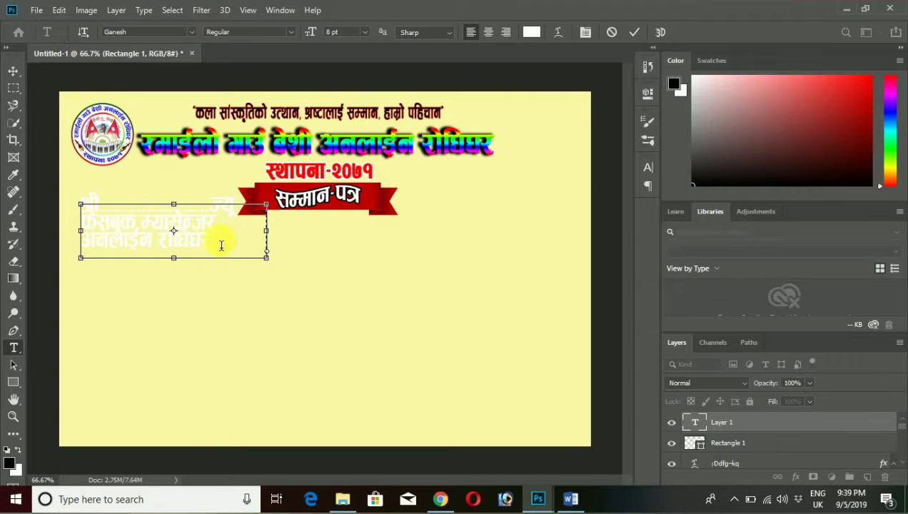
{"action": "left_click_drag", "start_coordinate": [217, 249], "coordinate": [74, 204]}
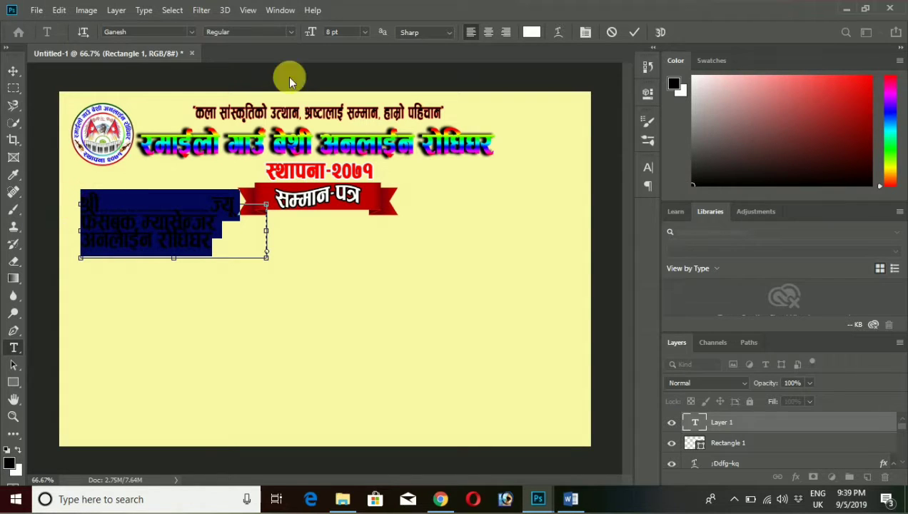
{"action": "left_click", "coordinate": [364, 32]}
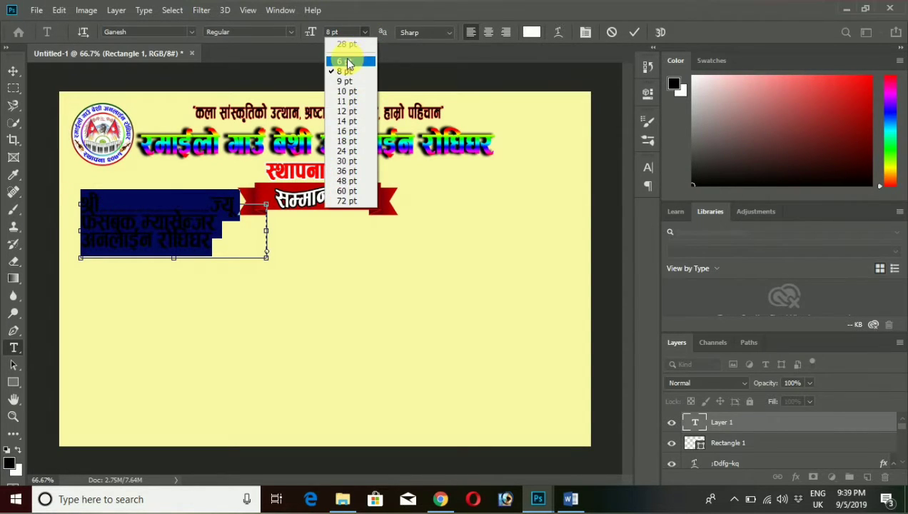
{"action": "left_click", "coordinate": [345, 58]}
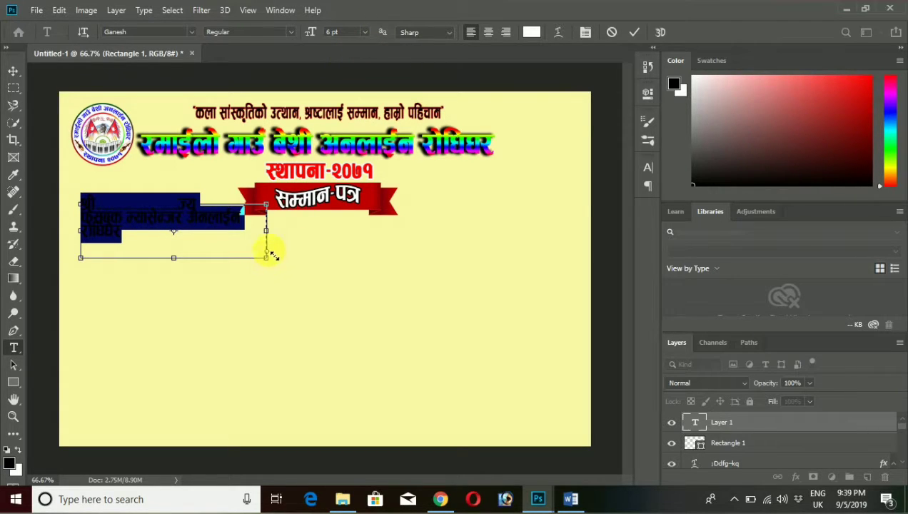
{"action": "left_click_drag", "start_coordinate": [275, 237], "coordinate": [328, 232]}
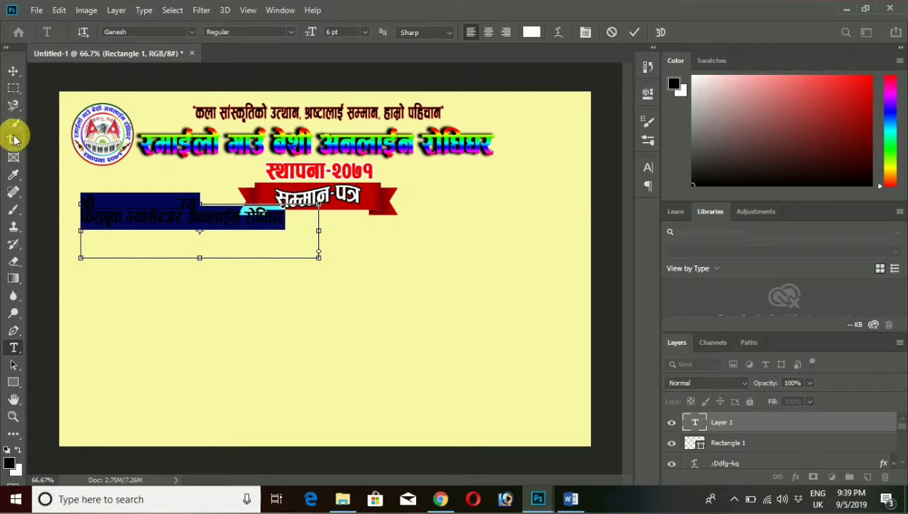
{"action": "left_click", "coordinate": [13, 89]}
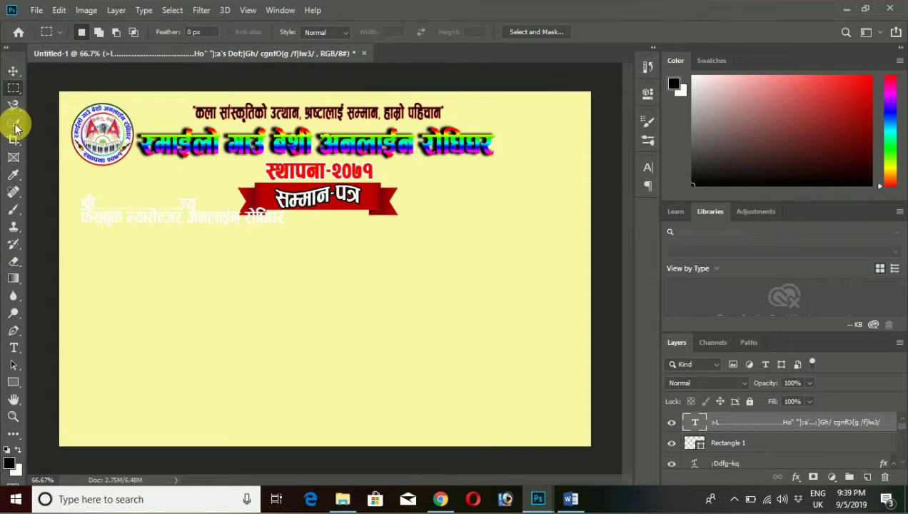
Reopen the address text layer and select both lines
{"action": "left_click", "coordinate": [13, 348]}
{"action": "left_click", "coordinate": [211, 239]}
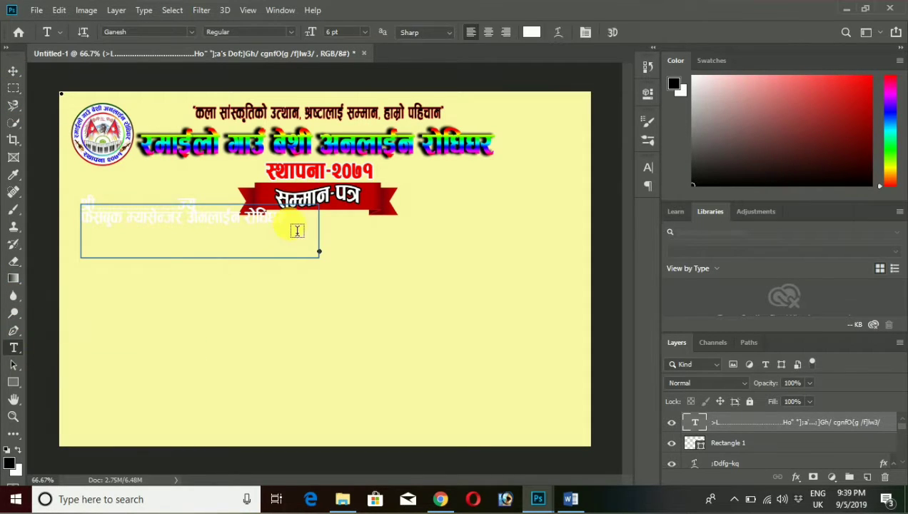
{"action": "key", "text": "Escape"}
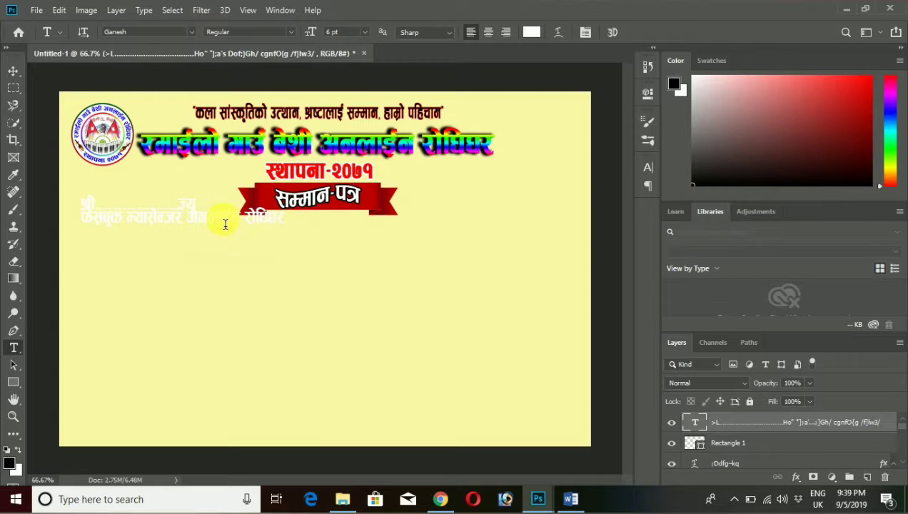
{"action": "left_click", "coordinate": [107, 221]}
{"action": "double_click", "coordinate": [111, 220]}
{"action": "left_click_drag", "start_coordinate": [286, 227], "coordinate": [81, 206]}
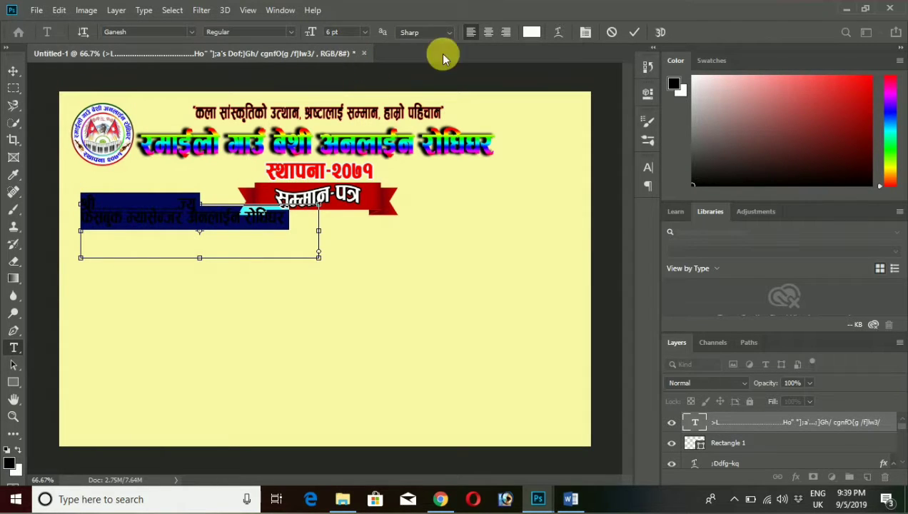
{"action": "left_click", "coordinate": [532, 31]}
Make the address lines red (ff0000), 5 pt, with 150% vertical scale, and commit
{"action": "left_click_drag", "start_coordinate": [578, 158], "coordinate": [675, 95]}
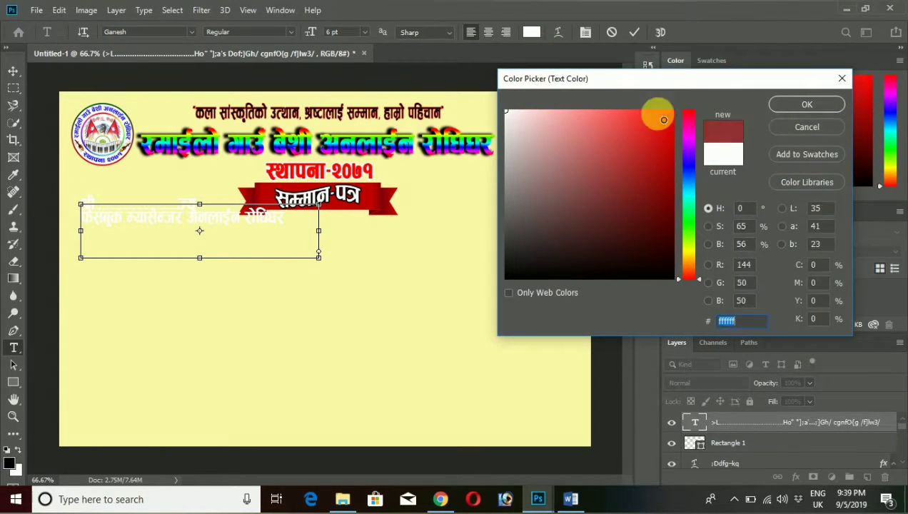
{"action": "left_click", "coordinate": [807, 102]}
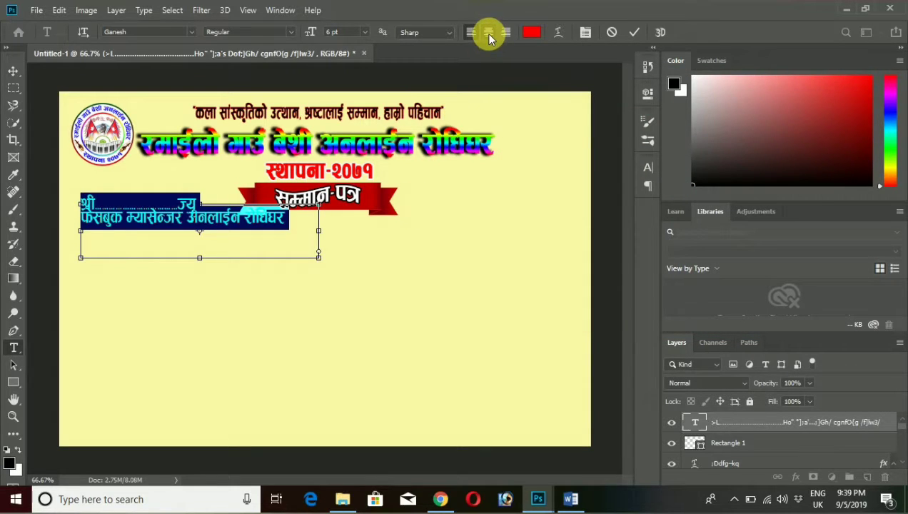
{"action": "left_click", "coordinate": [584, 33]}
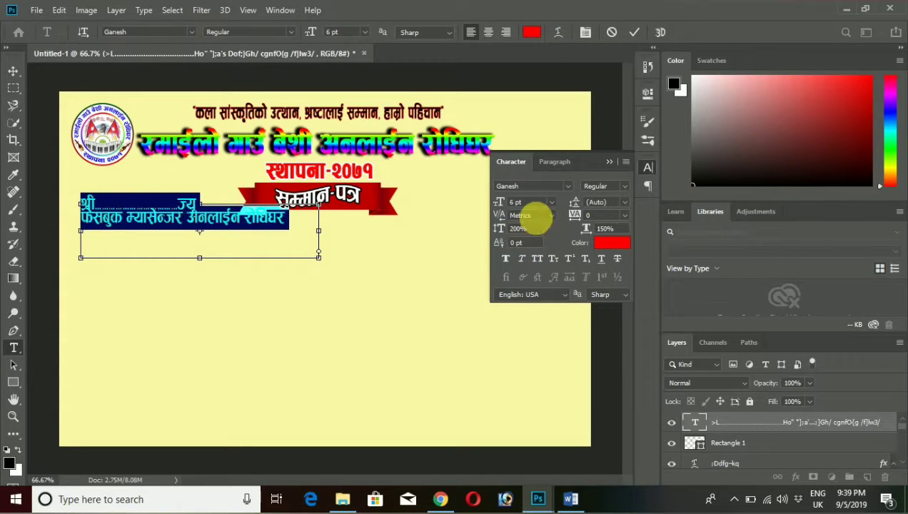
{"action": "left_click", "coordinate": [551, 202]}
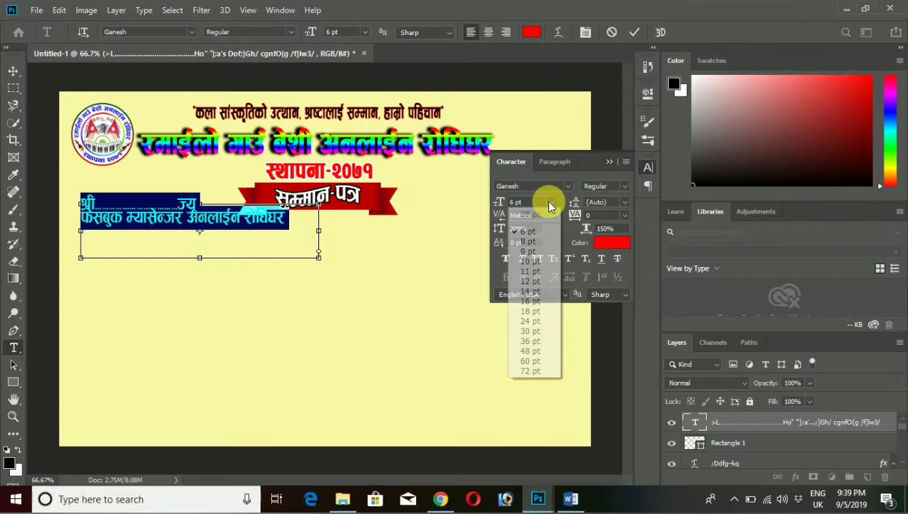
{"action": "left_click", "coordinate": [547, 203]}
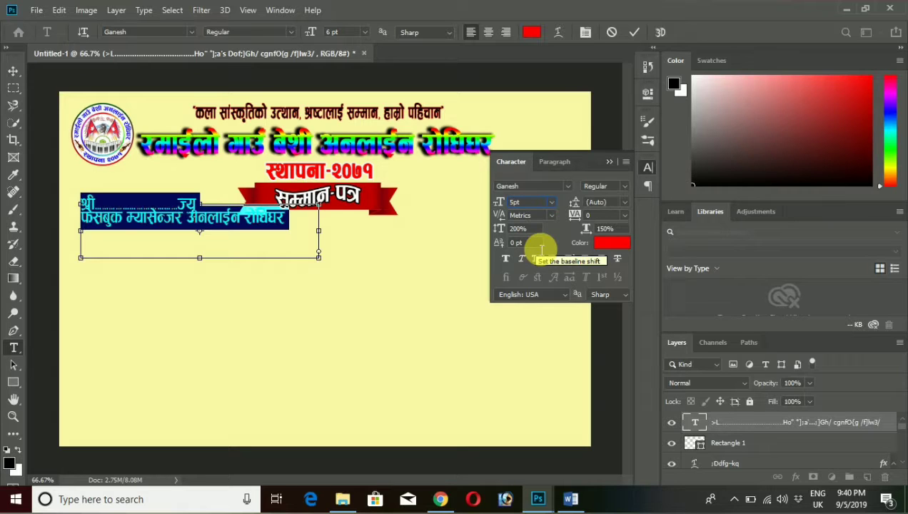
{"action": "key", "text": "Return"}
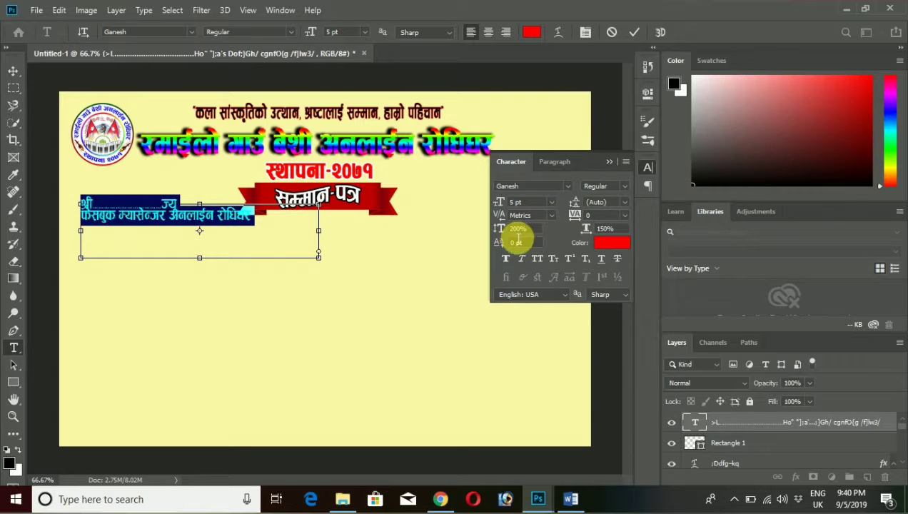
{"action": "type", "text": "0%"}
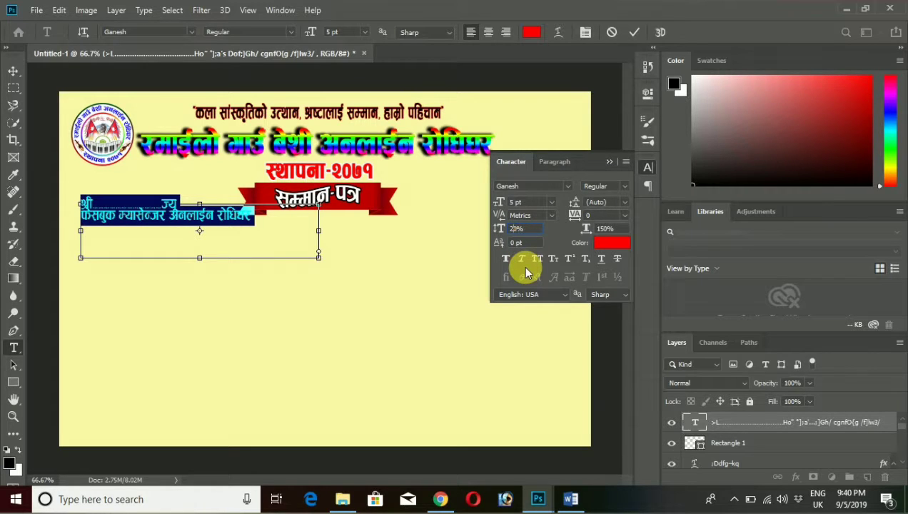
{"action": "type", "text": "15"}
{"action": "key", "text": "Return"}
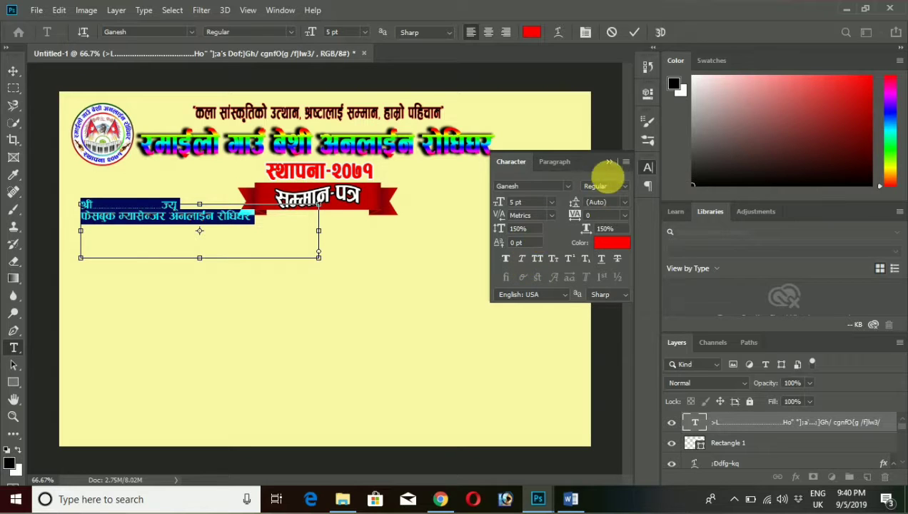
{"action": "left_click", "coordinate": [609, 163]}
{"action": "left_click", "coordinate": [262, 234]}
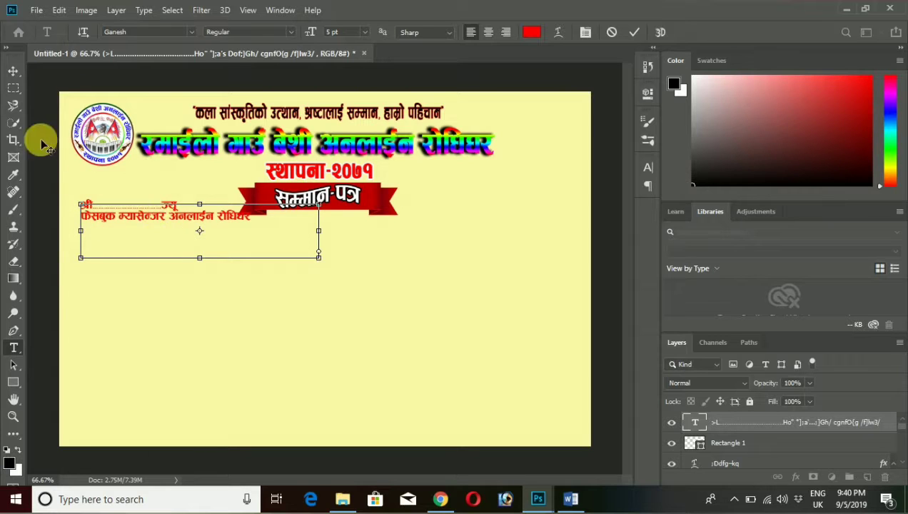
{"action": "left_click", "coordinate": [14, 89]}
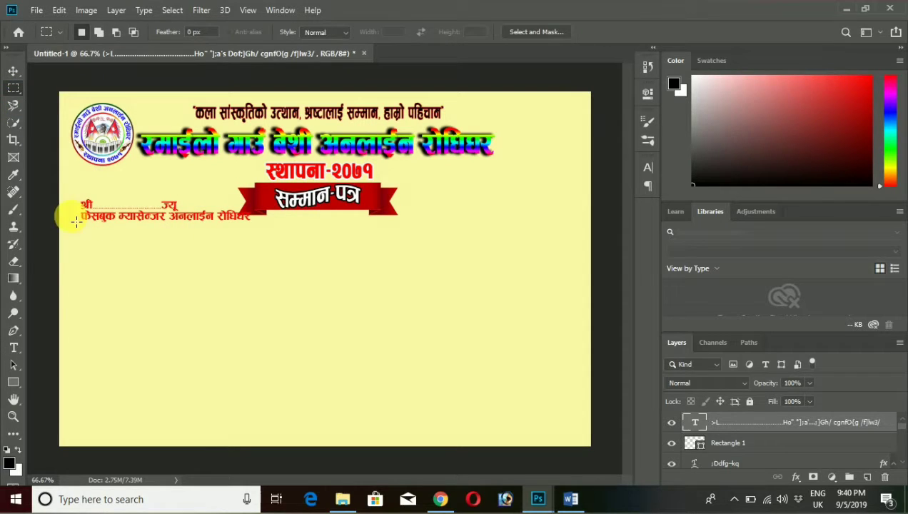
Add a line break before the फेसबुक म्यासेन्जर line to push it lower, then commit
{"action": "left_click", "coordinate": [14, 348]}
{"action": "left_click", "coordinate": [100, 236]}
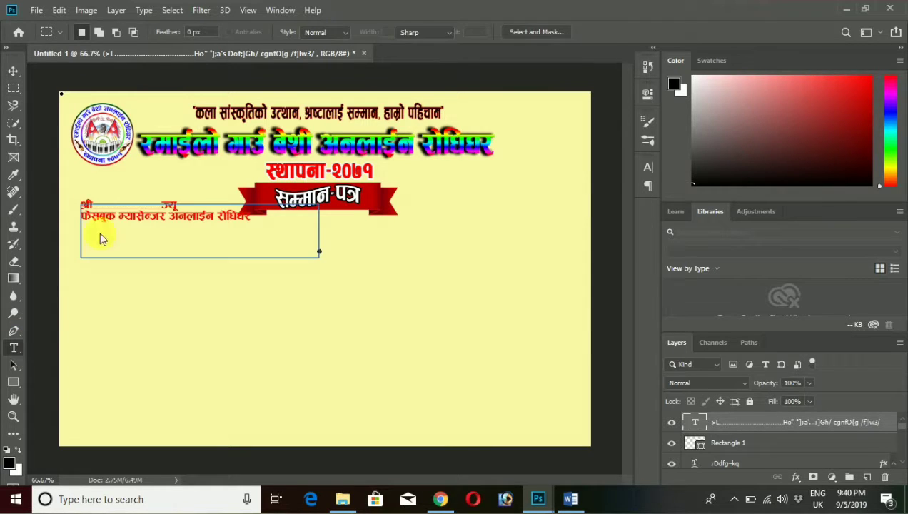
{"action": "left_click", "coordinate": [84, 223]}
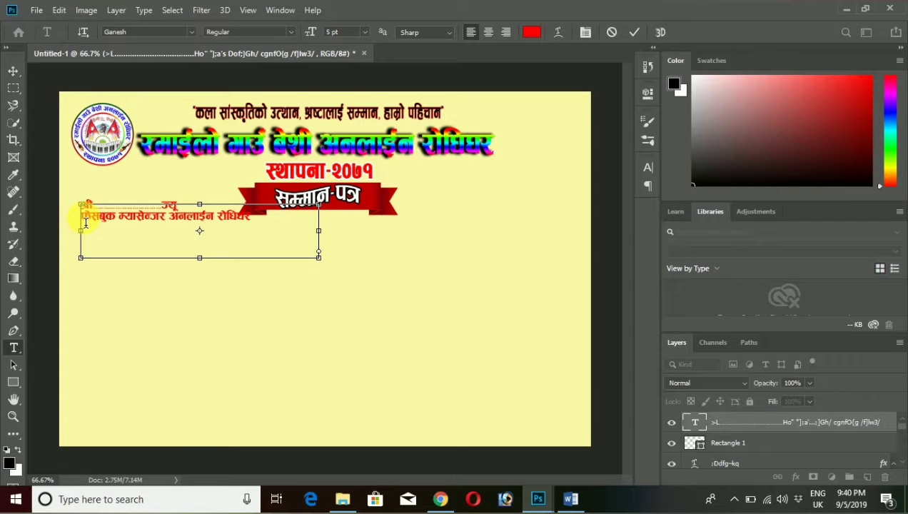
{"action": "key", "text": "Return"}
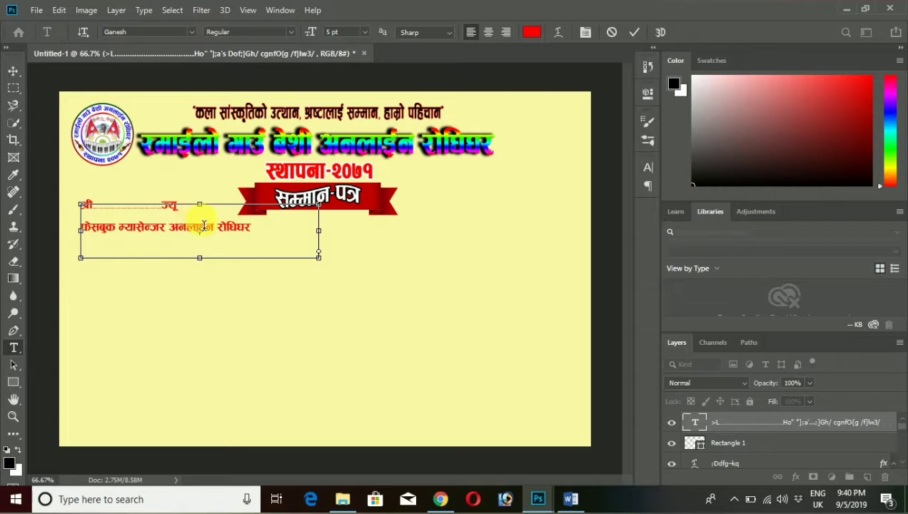
{"action": "left_click", "coordinate": [11, 92]}
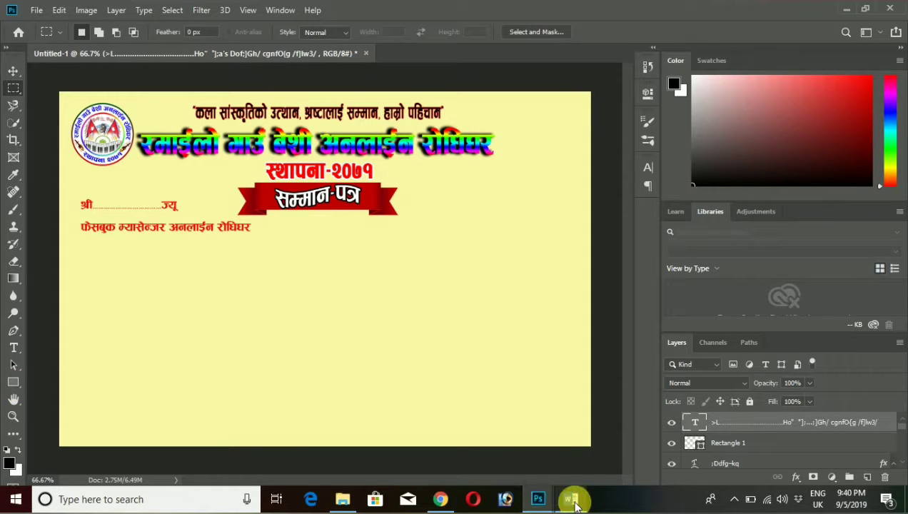
Copy the long body paragraph from Word and return to the Photoshop certificate
{"action": "left_click", "coordinate": [570, 499]}
{"action": "left_click_drag", "start_coordinate": [220, 312], "coordinate": [457, 341]}
{"action": "scroll", "coordinate": [457, 341], "scroll_direction": "down", "scroll_amount": 3}
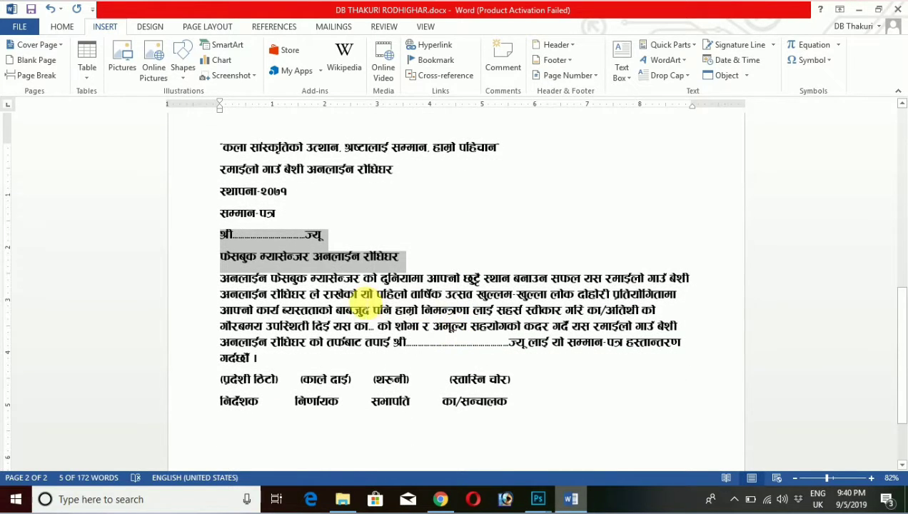
{"action": "left_click_drag", "start_coordinate": [264, 359], "coordinate": [204, 285]}
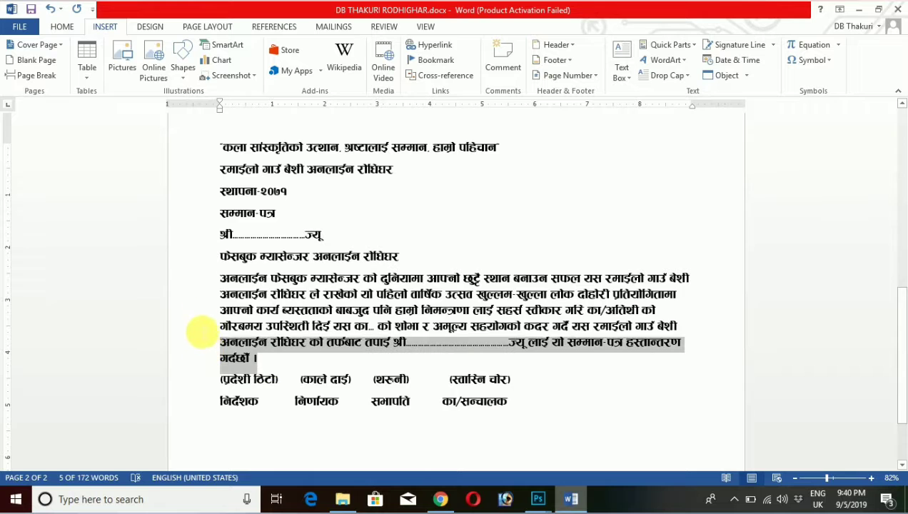
{"action": "right_click", "coordinate": [250, 285]}
{"action": "left_click", "coordinate": [282, 111]}
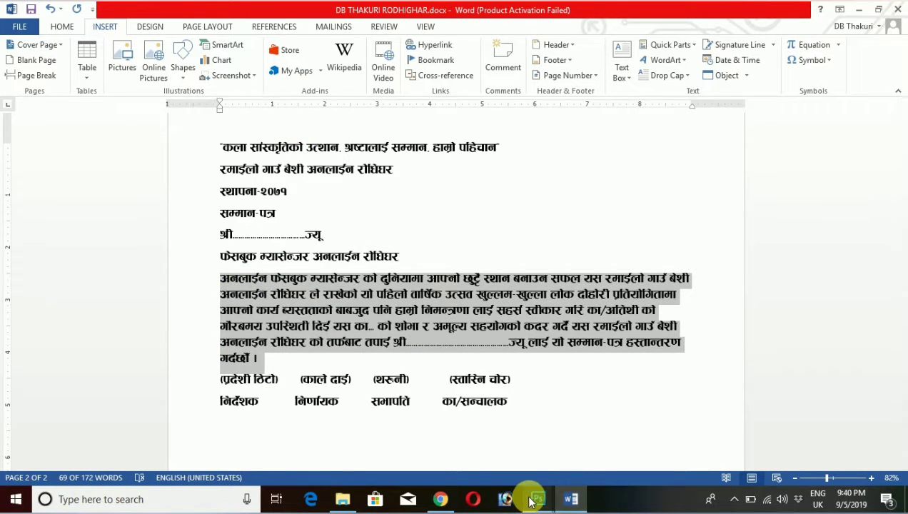
{"action": "left_click", "coordinate": [538, 499]}
{"action": "left_click", "coordinate": [486, 439]}
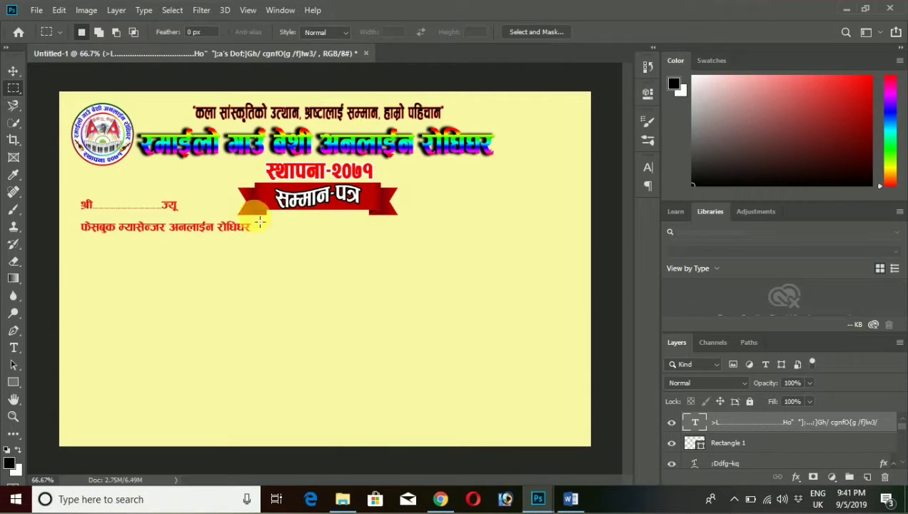
Draw a large 1102 × 290 px rectangle below the red text lines
{"action": "left_click", "coordinate": [13, 382]}
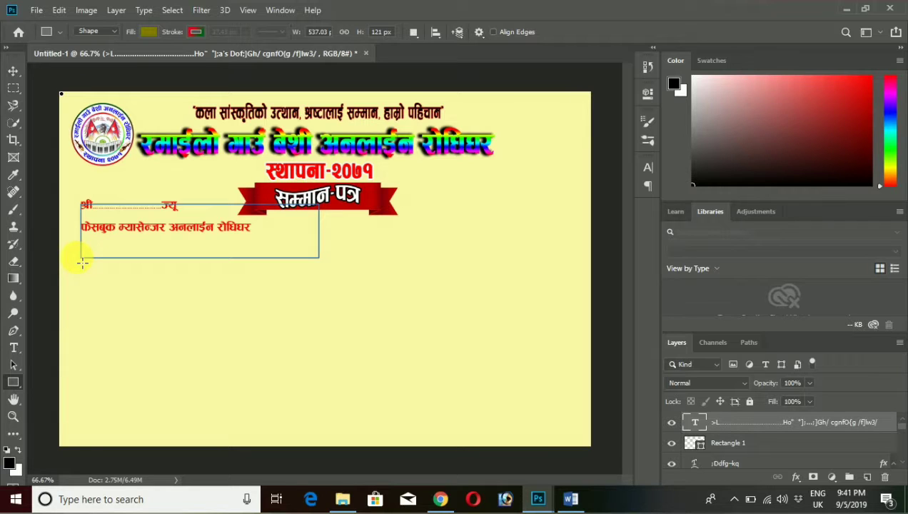
{"action": "left_click_drag", "start_coordinate": [81, 262], "coordinate": [584, 367]}
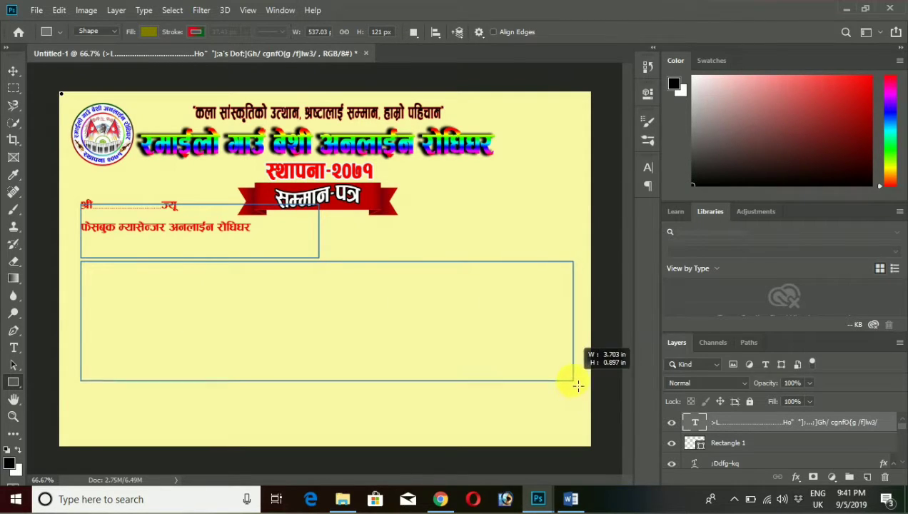
{"action": "left_click_drag", "start_coordinate": [585, 372], "coordinate": [574, 394]}
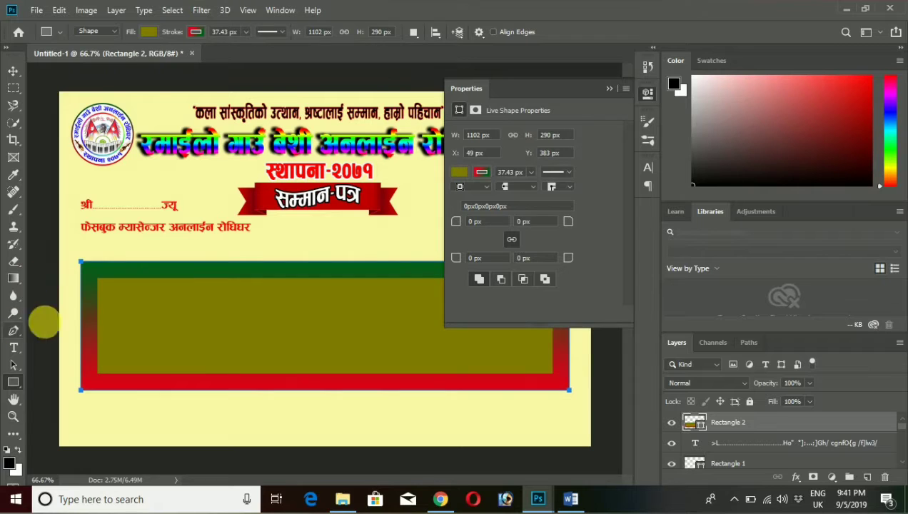
Set the rectangle's fill and stroke to none so the frame is invisible
{"action": "left_click", "coordinate": [457, 173]}
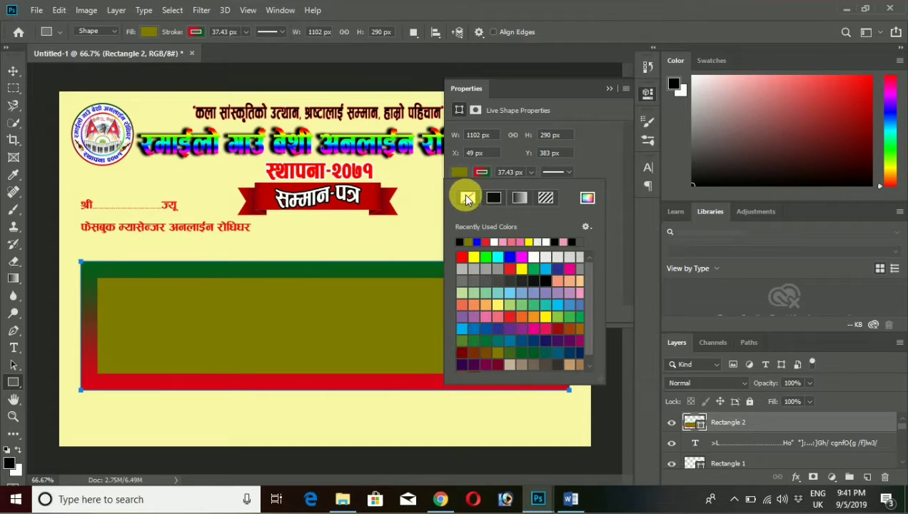
{"action": "left_click", "coordinate": [468, 197]}
{"action": "left_click", "coordinate": [482, 172]}
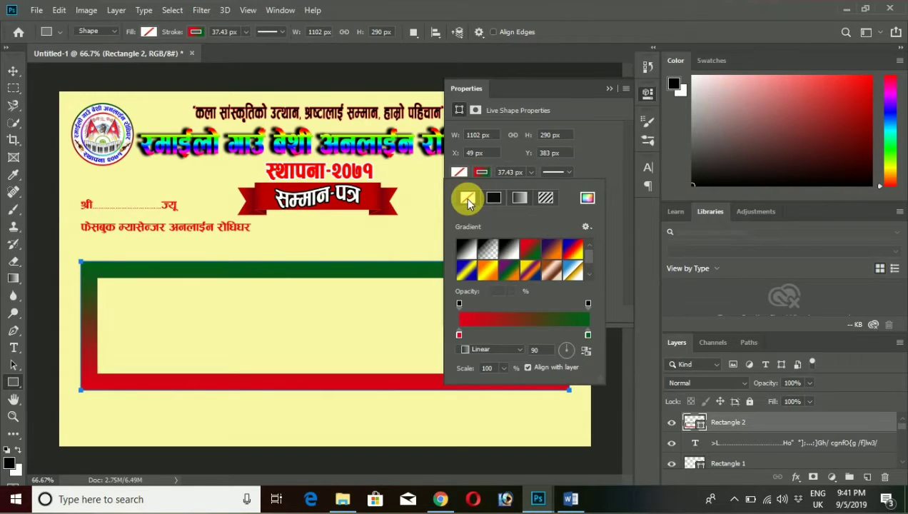
{"action": "left_click", "coordinate": [468, 200]}
{"action": "left_click", "coordinate": [13, 348]}
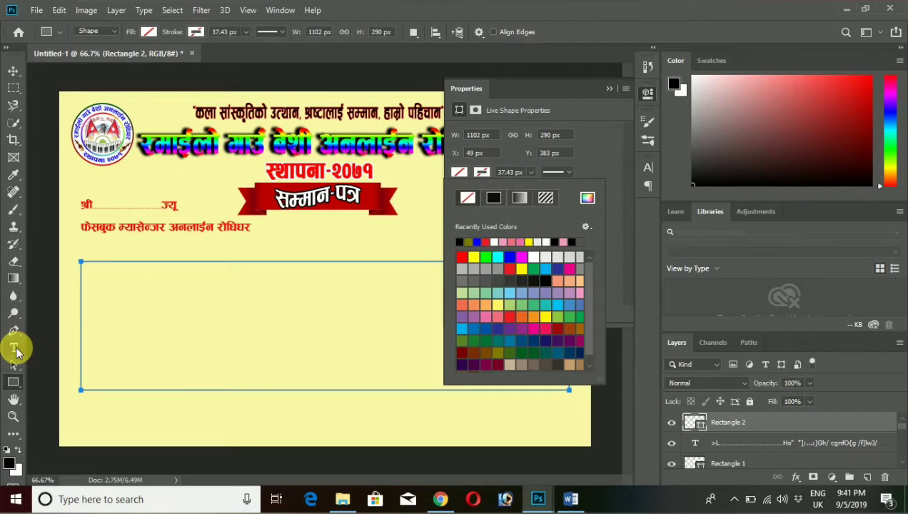
Paste the copied Nepali paragraph into a new text box inside Rectangle 2, replacing the placeholder
{"action": "left_click", "coordinate": [92, 278]}
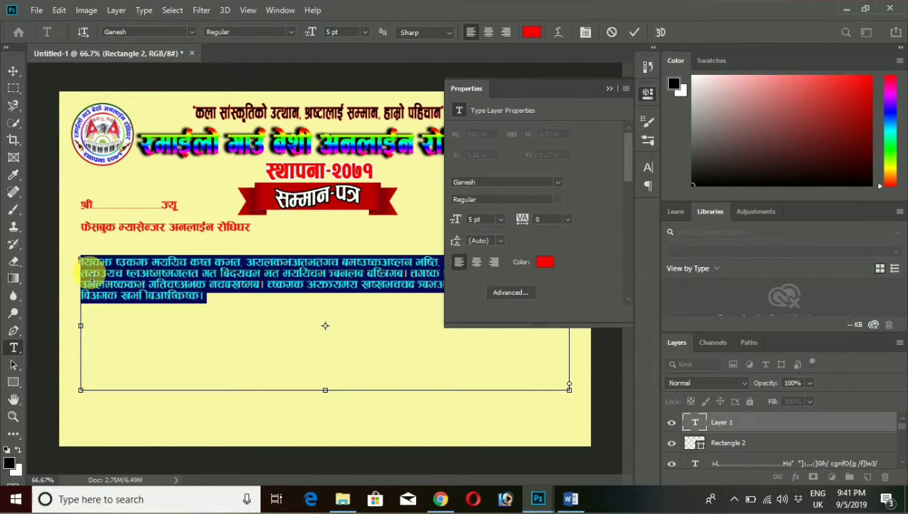
{"action": "key", "text": "BackSpace"}
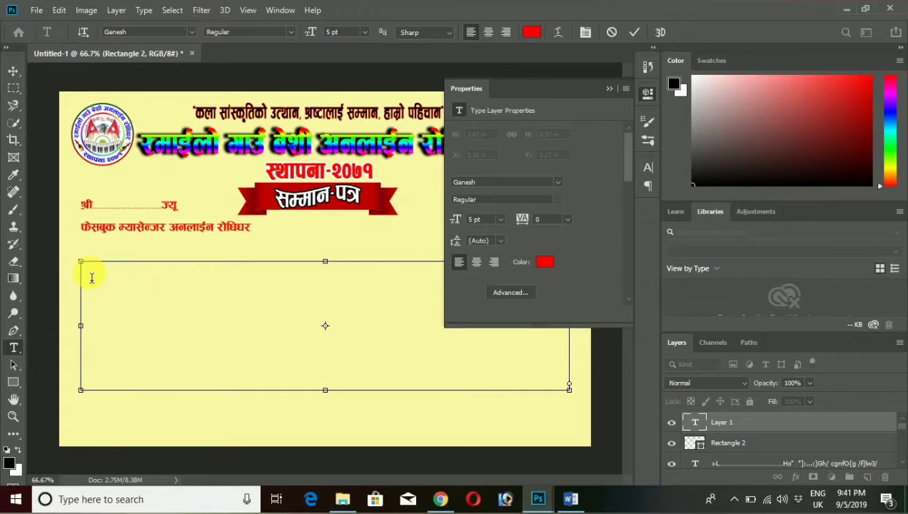
{"action": "key", "text": "ctrl+v"}
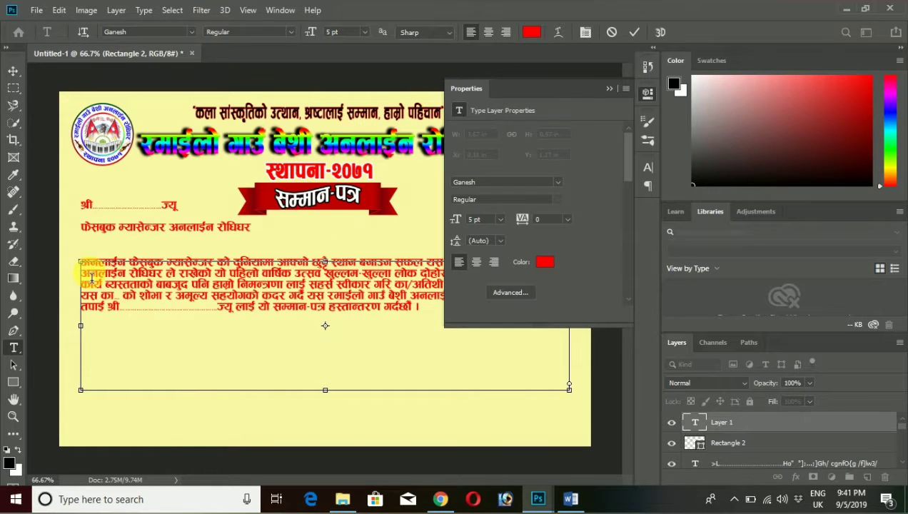
Select the whole paragraph, try center and right alignment, and settle on left alignment
{"action": "left_click", "coordinate": [610, 90]}
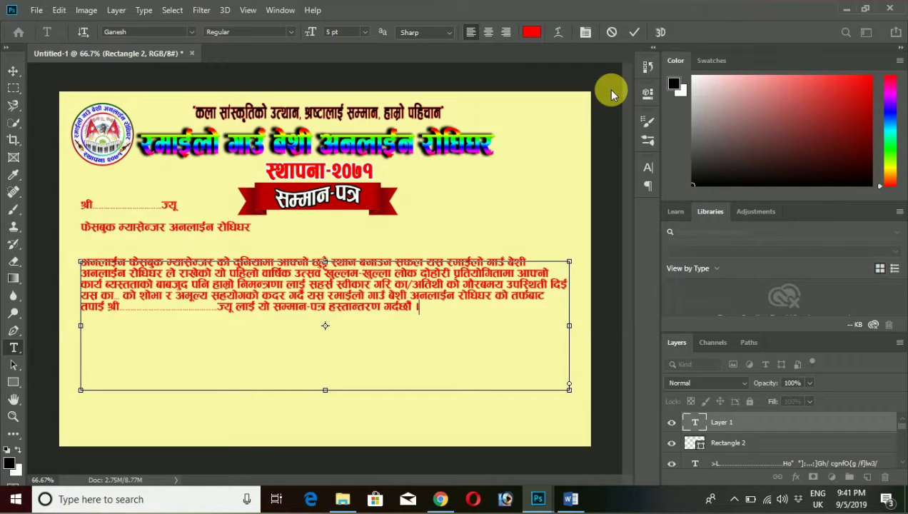
{"action": "left_click_drag", "start_coordinate": [421, 309], "coordinate": [96, 263]}
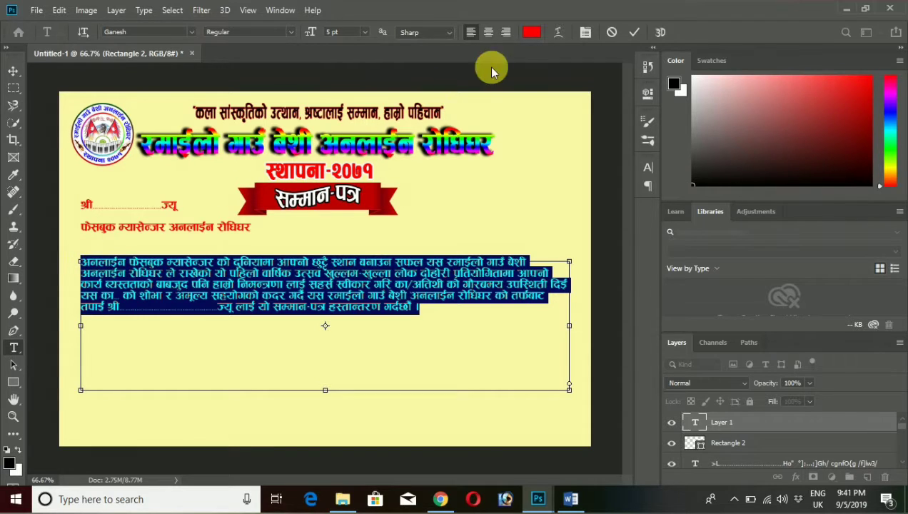
{"action": "left_click", "coordinate": [488, 33]}
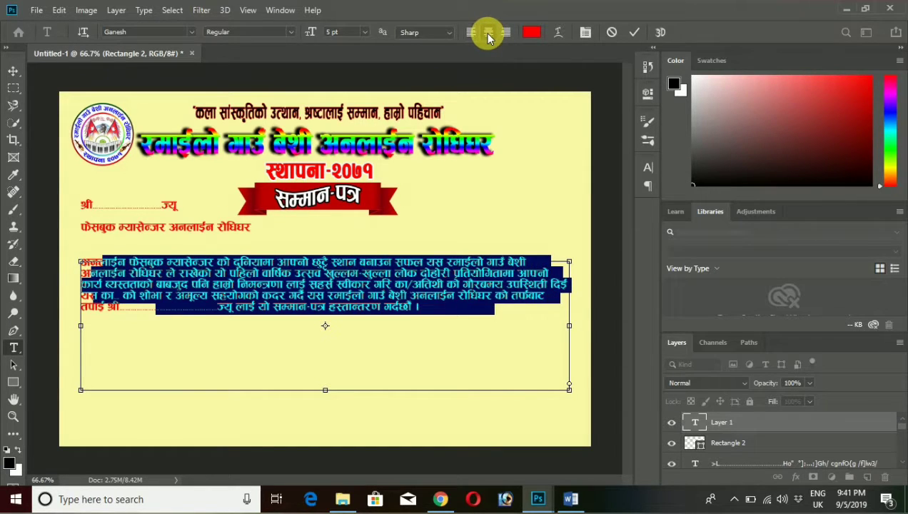
{"action": "left_click", "coordinate": [469, 33]}
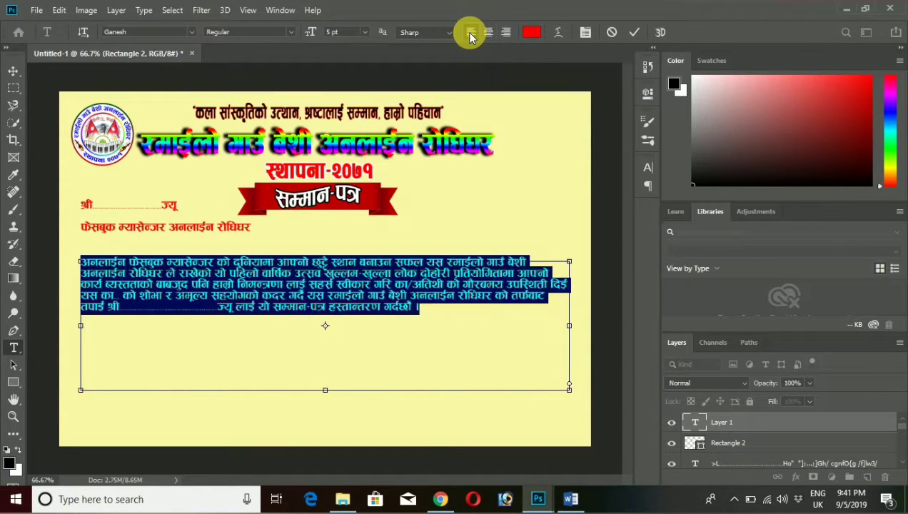
{"action": "left_click", "coordinate": [504, 34]}
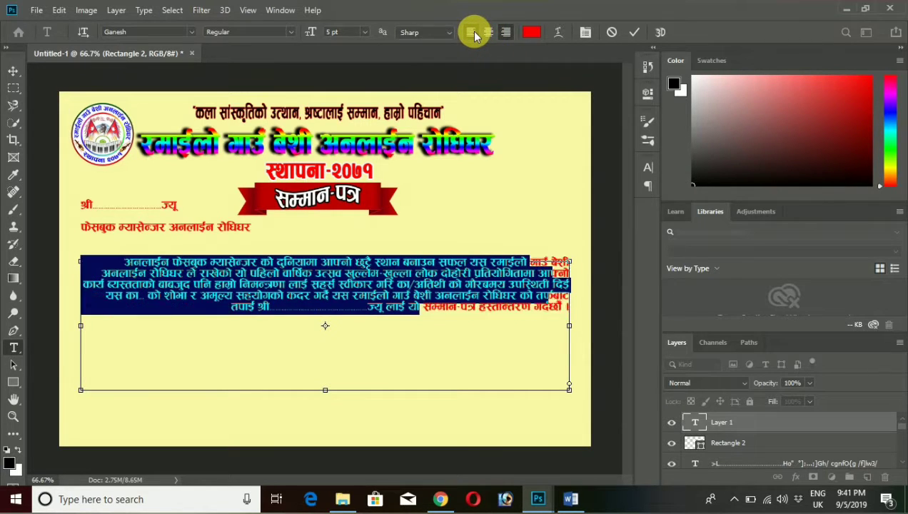
{"action": "left_click", "coordinate": [471, 33]}
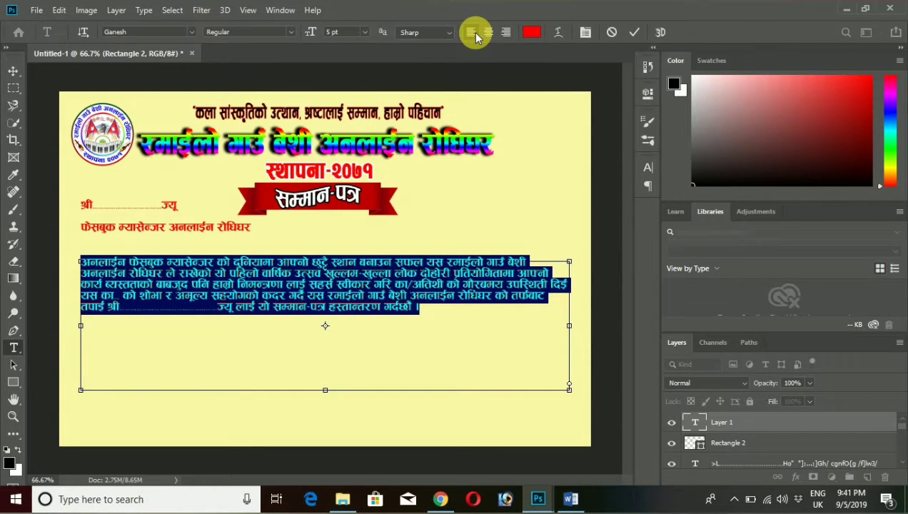
{"action": "left_click", "coordinate": [586, 33]}
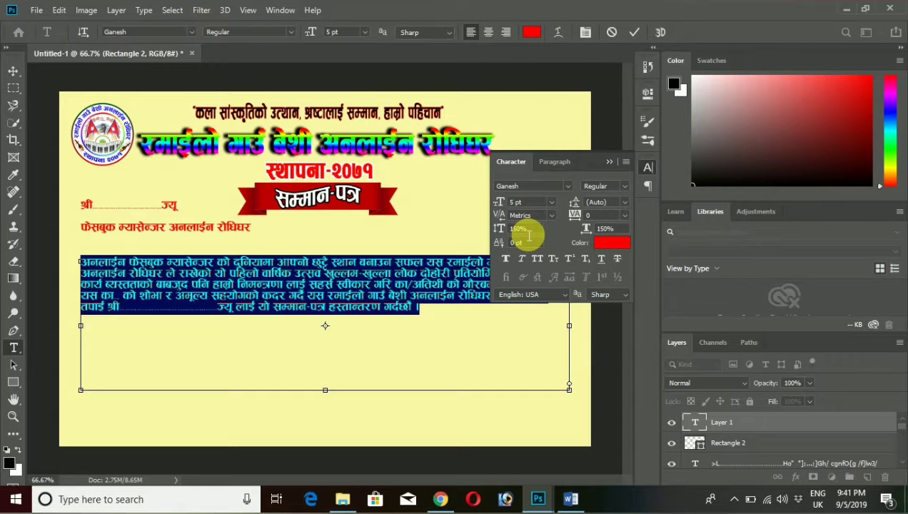
Try 200% vertical scale on the paragraph, then set it back to 100%
{"action": "left_click", "coordinate": [606, 229]}
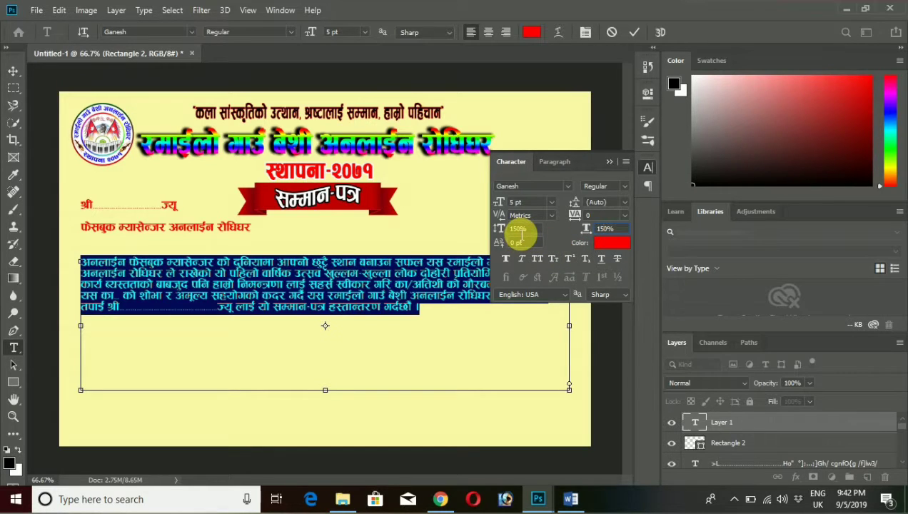
{"action": "type", "text": "20"}
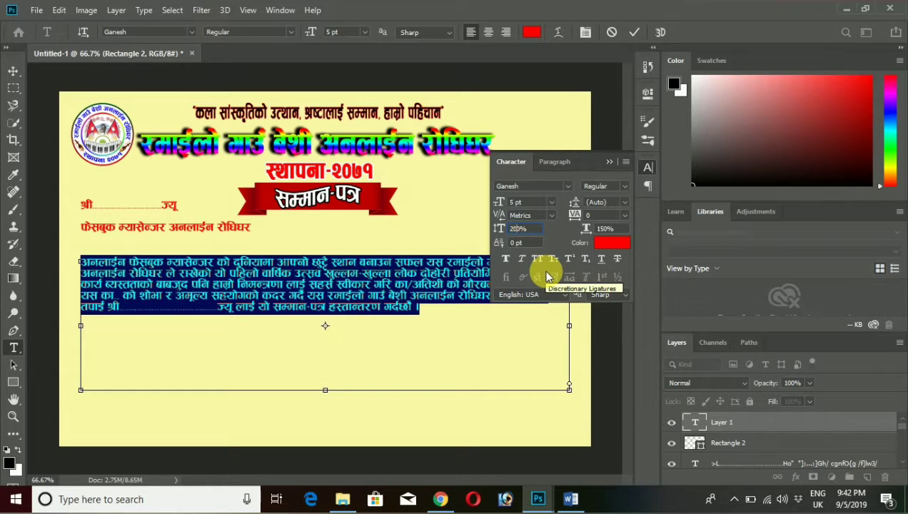
{"action": "key", "text": "Return"}
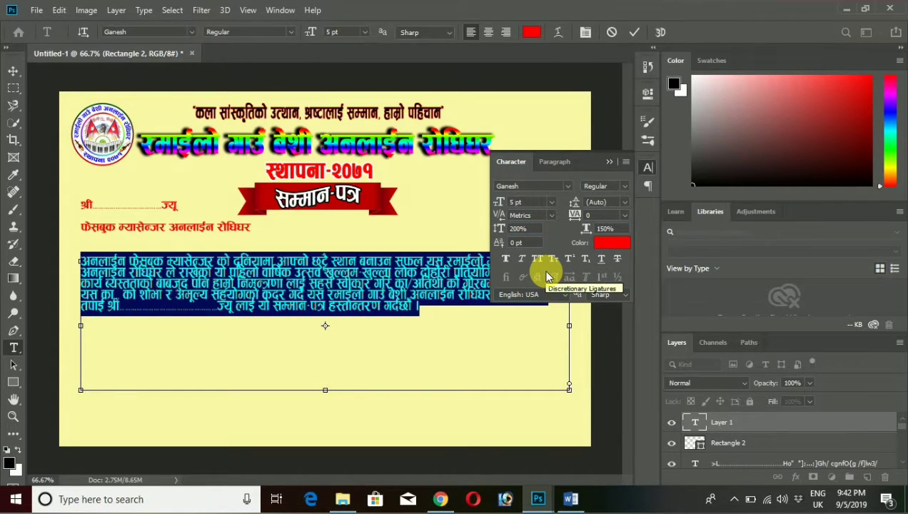
{"action": "left_click", "coordinate": [518, 228]}
{"action": "type", "text": "100"}
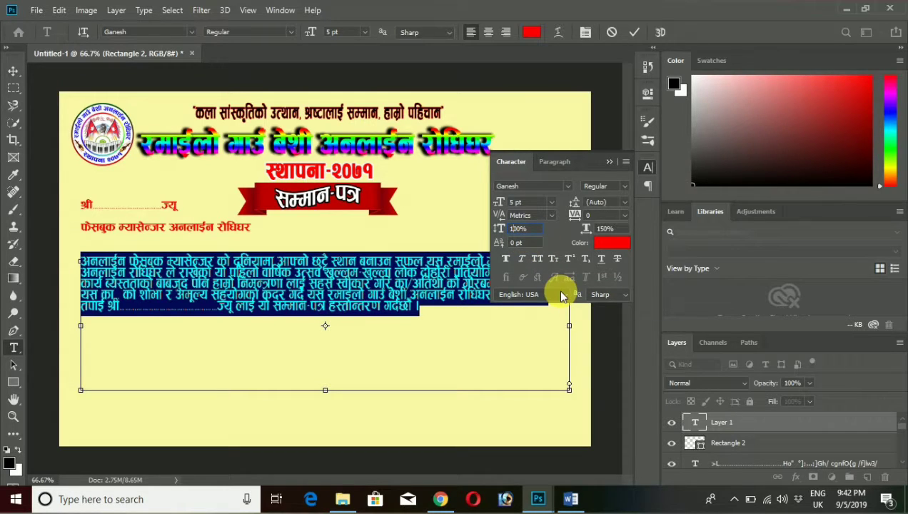
{"action": "key", "text": "Return"}
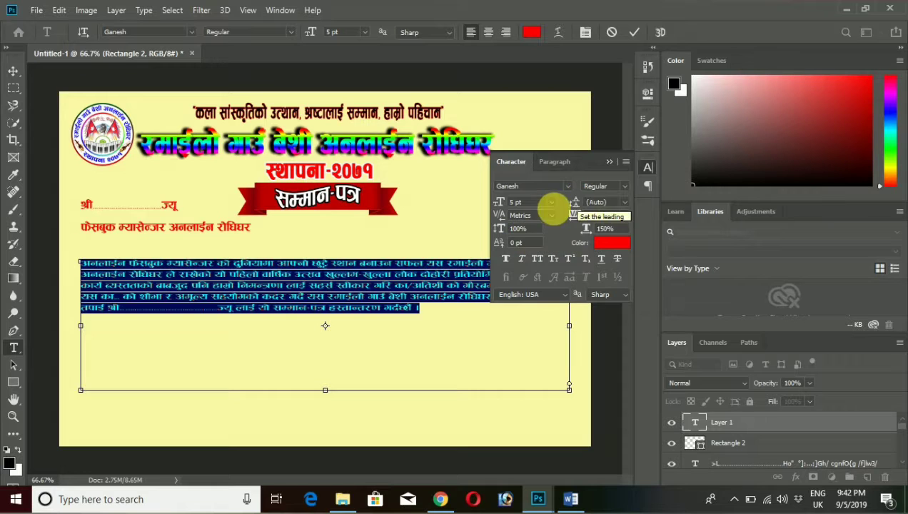
Set the paragraph to 6 pt with Faux Italic
{"action": "left_click", "coordinate": [551, 203]}
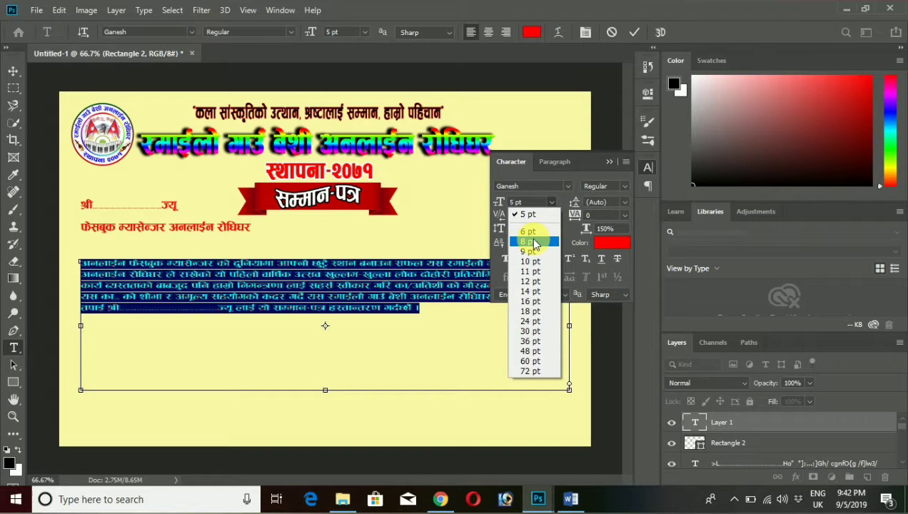
{"action": "left_click", "coordinate": [534, 232]}
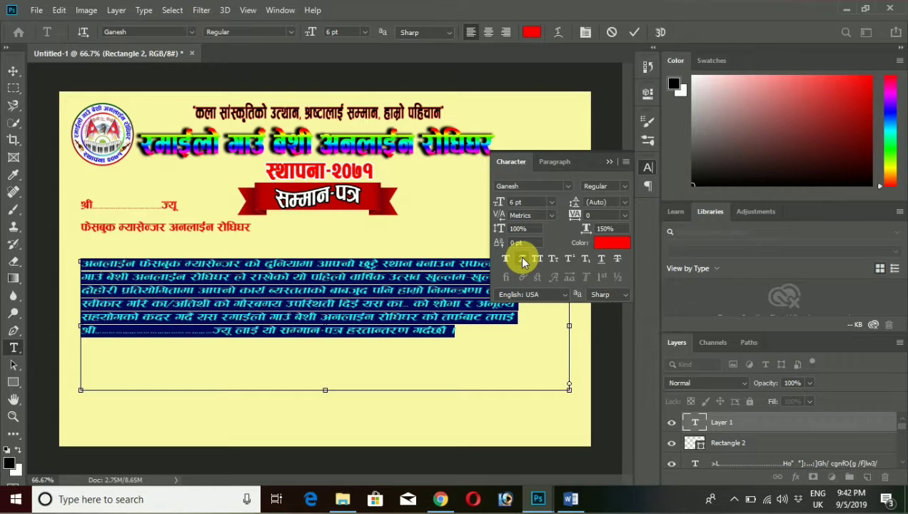
{"action": "left_click", "coordinate": [522, 260]}
{"action": "left_click", "coordinate": [451, 328]}
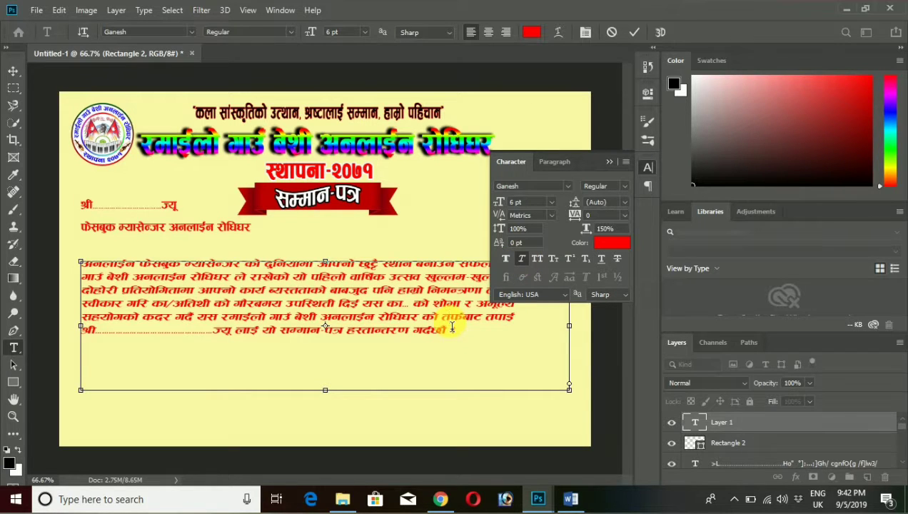
{"action": "left_click", "coordinate": [609, 162]}
Color the whole paragraph bright blue (#0600ff)
{"action": "left_click_drag", "start_coordinate": [460, 341], "coordinate": [83, 267]}
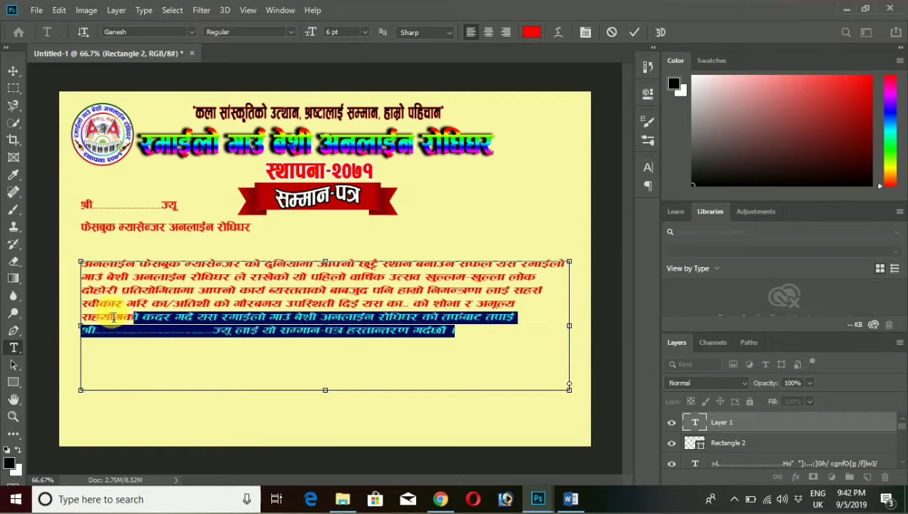
{"action": "left_click", "coordinate": [531, 31]}
{"action": "left_click", "coordinate": [687, 166]}
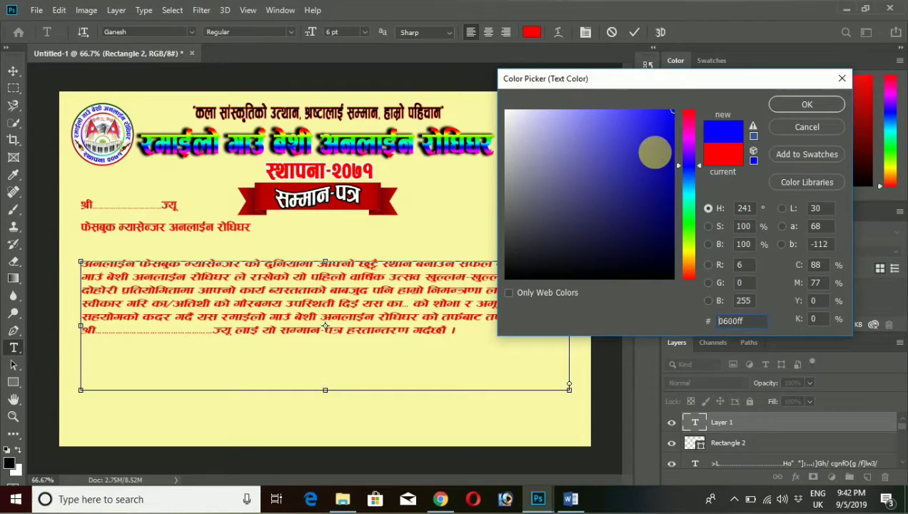
{"action": "left_click", "coordinate": [803, 105]}
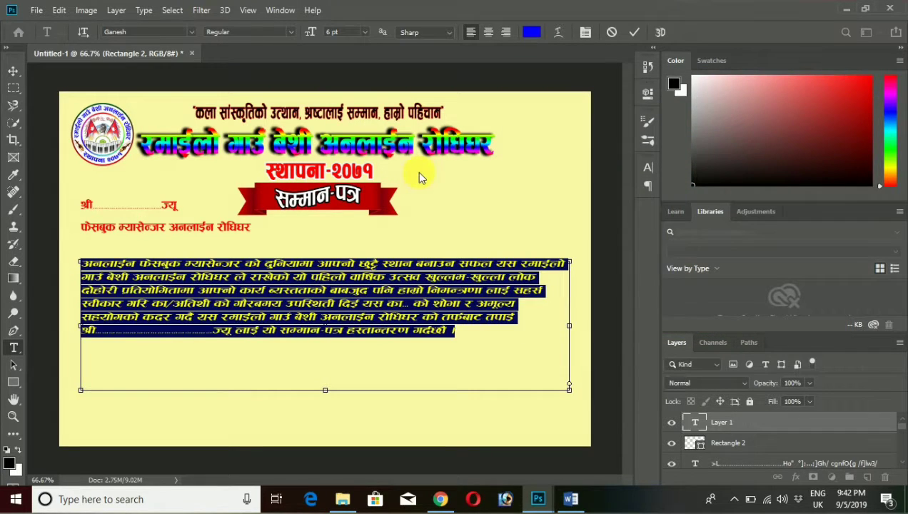
{"action": "left_click", "coordinate": [121, 11]}
{"action": "mouse_move", "coordinate": [164, 137]}
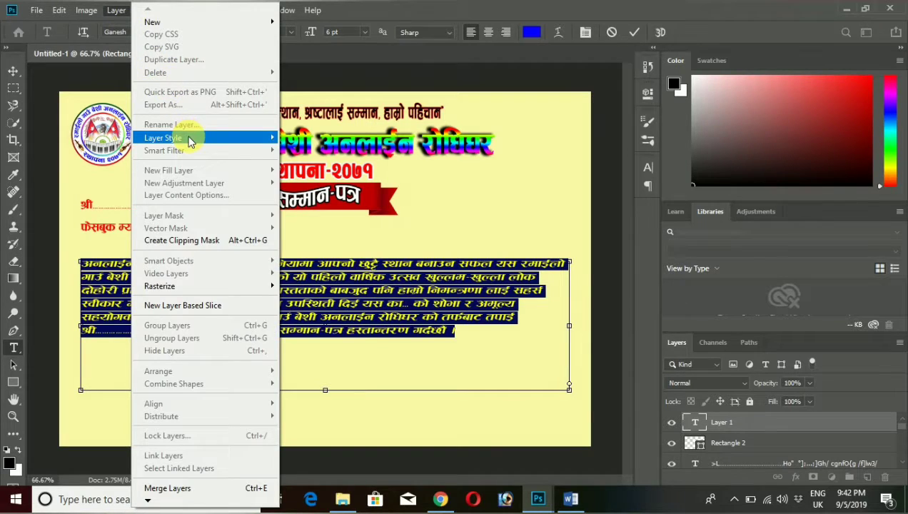
Add a 1 px bright green (#18ff00) Stroke layer style to the body paragraph
{"action": "left_click", "coordinate": [303, 170]}
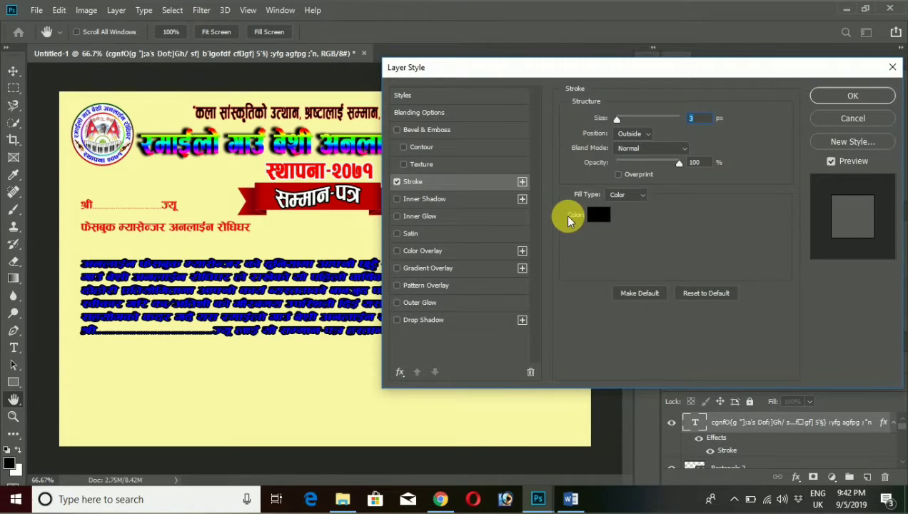
{"action": "left_click", "coordinate": [606, 223]}
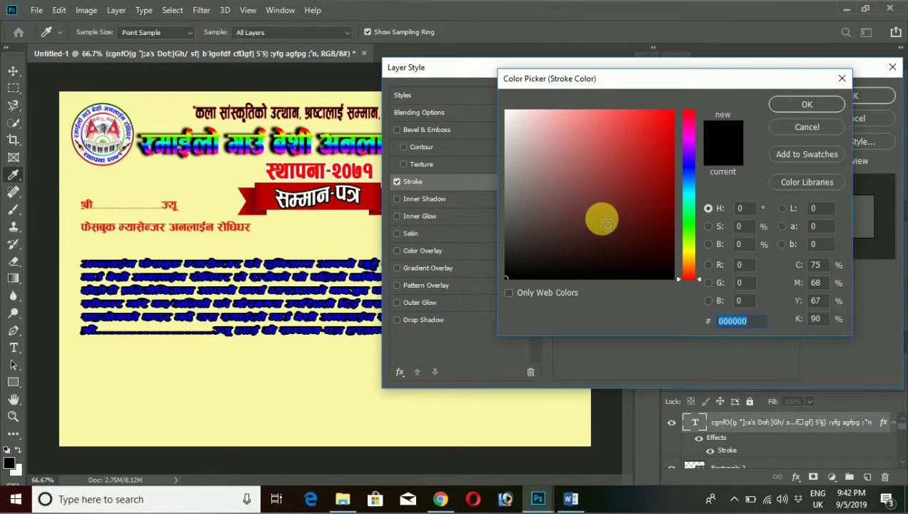
{"action": "left_click", "coordinate": [672, 125]}
{"action": "left_click_drag", "start_coordinate": [704, 112], "coordinate": [700, 113]}
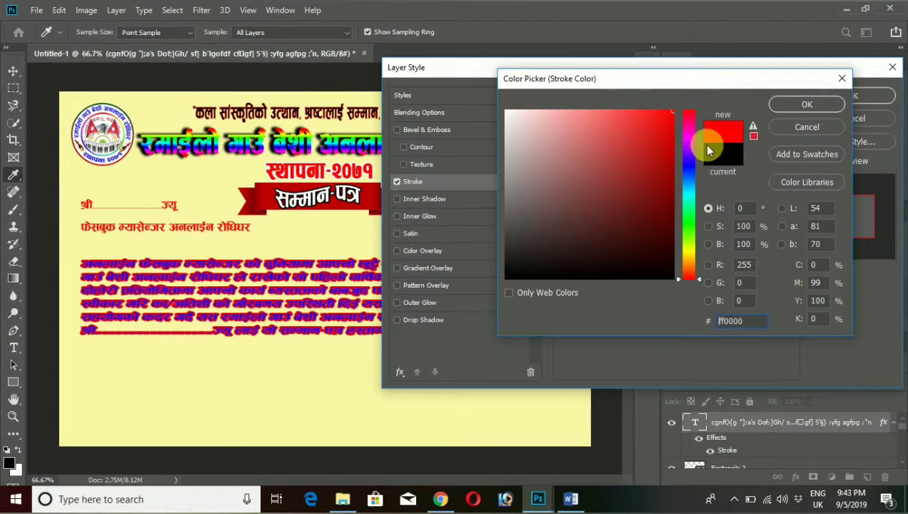
{"action": "left_click", "coordinate": [690, 226]}
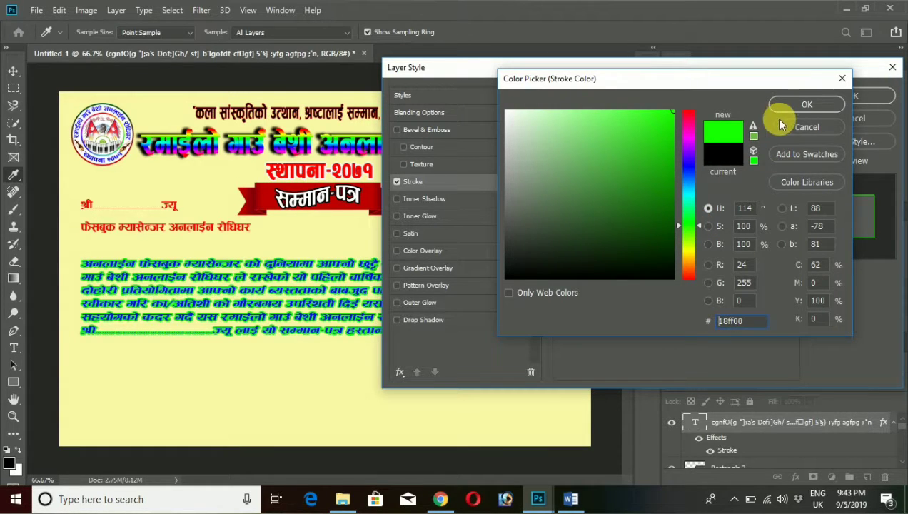
{"action": "left_click", "coordinate": [796, 106]}
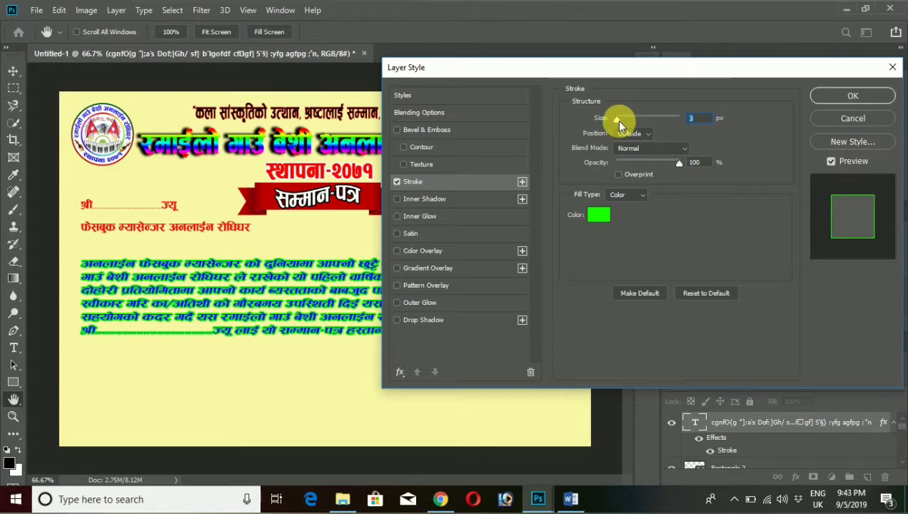
{"action": "left_click_drag", "start_coordinate": [619, 122], "coordinate": [606, 122]}
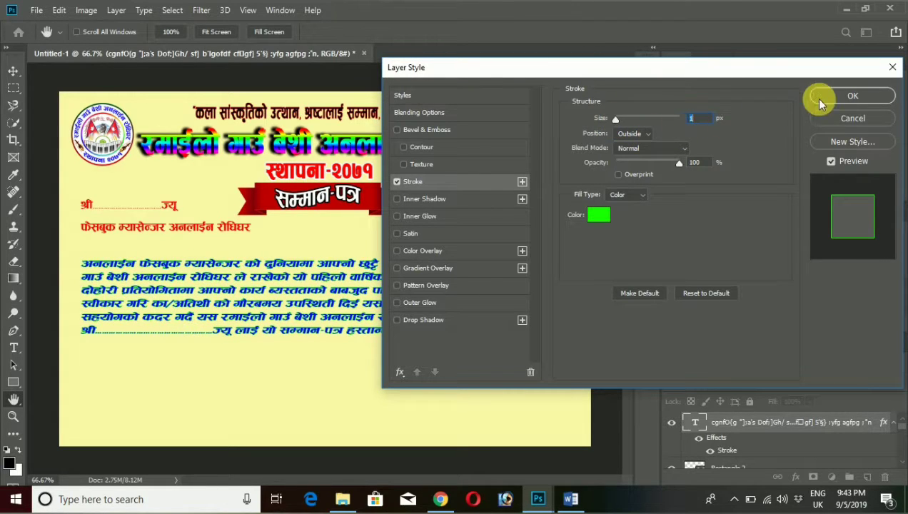
{"action": "left_click", "coordinate": [821, 95]}
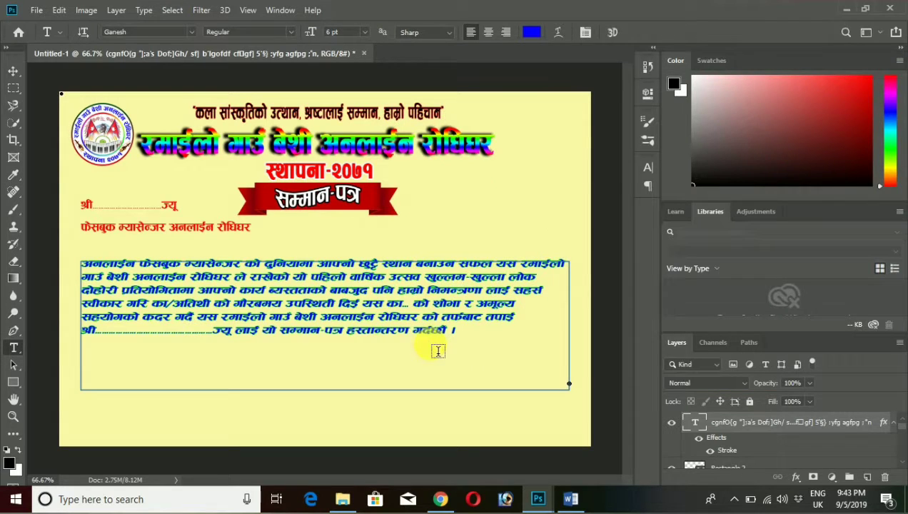
Nudge the body paragraph up with the Up arrow, commit the text, and bring Word forward
{"action": "left_click", "coordinate": [12, 71]}
{"action": "key", "text": "Up"}
{"action": "key", "text": "Up"}
{"action": "key", "text": "Up"}
{"action": "key", "text": "Up"}
{"action": "key", "text": "Up"}
{"action": "key", "text": "Up"}
{"action": "key", "text": "Up"}
{"action": "key", "text": "Up"}
{"action": "key", "text": "Up"}
{"action": "key", "text": "Up"}
{"action": "key", "text": "Up"}
{"action": "key", "text": "Up"}
{"action": "key", "text": "Up"}
{"action": "key", "text": "Up"}
{"action": "key", "text": "Up"}
{"action": "key", "text": "Up"}
{"action": "key", "text": "Up"}
{"action": "key", "text": "Up"}
{"action": "key", "text": "Up"}
{"action": "key", "text": "Up"}
{"action": "key", "text": "Up"}
{"action": "key", "text": "Up"}
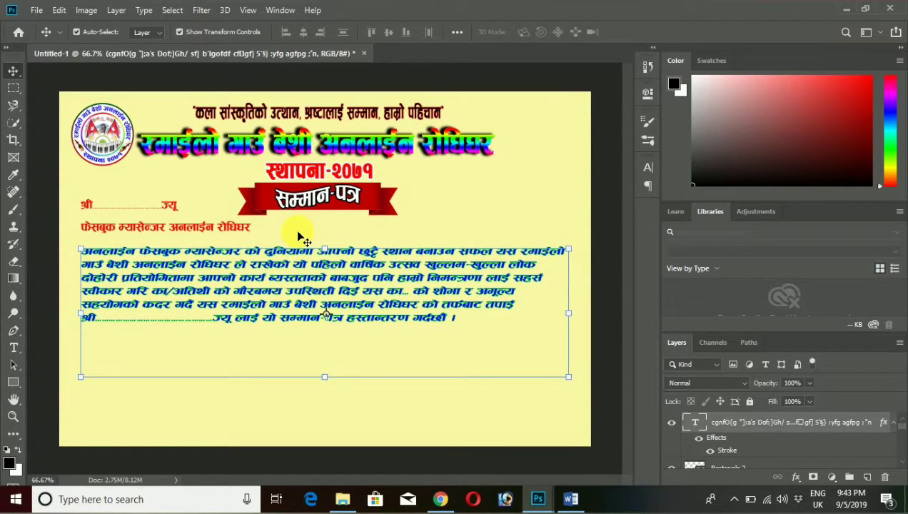
{"action": "left_click", "coordinate": [13, 87]}
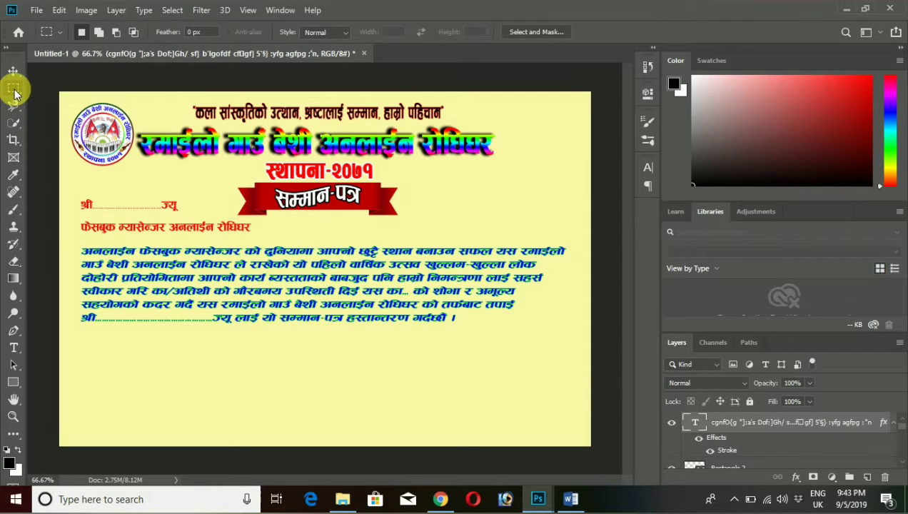
{"action": "left_click", "coordinate": [15, 349]}
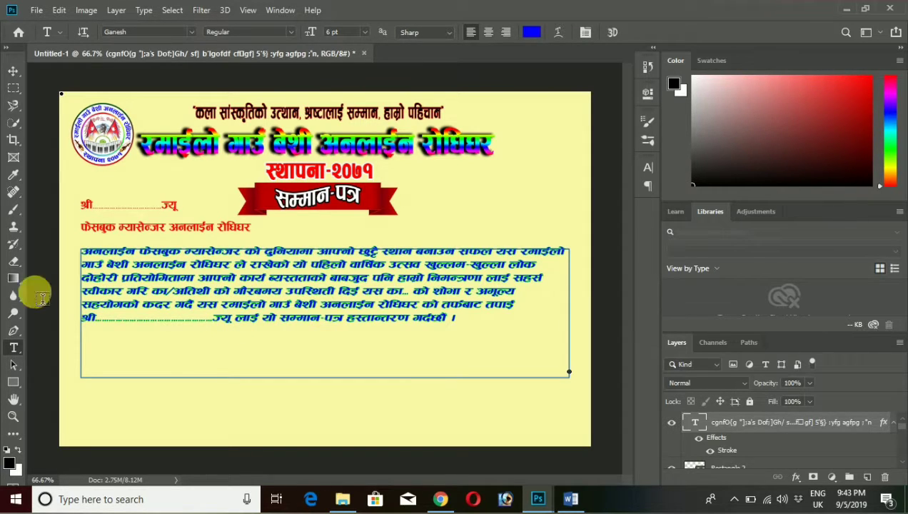
{"action": "left_click", "coordinate": [13, 88]}
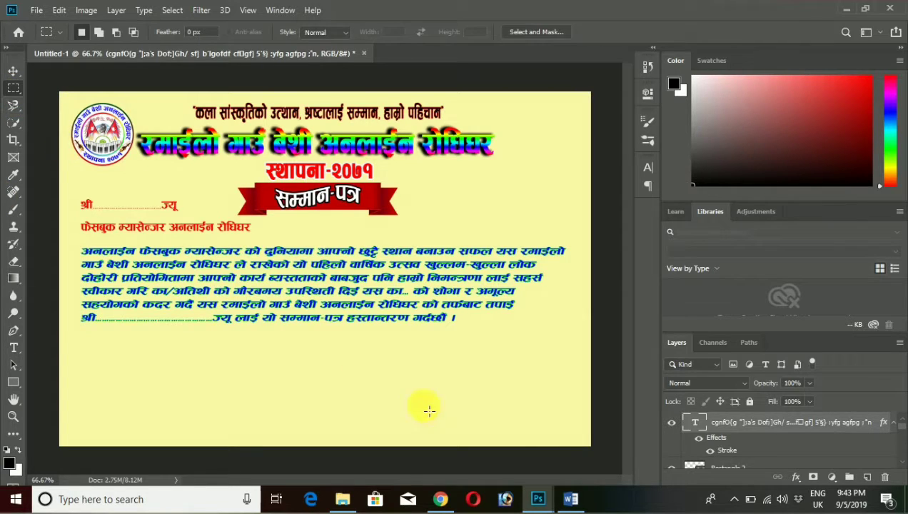
{"action": "left_click", "coordinate": [571, 499]}
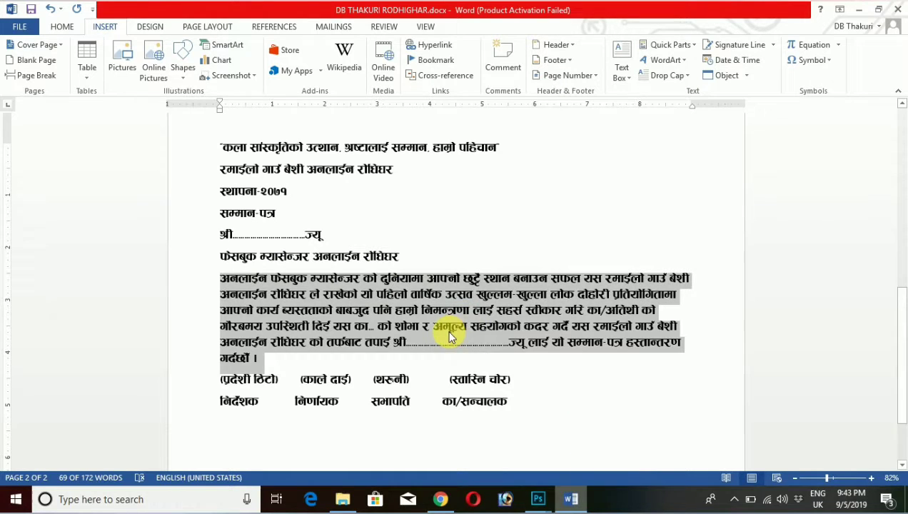
Copy the signatory names and titles lines from Word and go back to Photoshop
{"action": "scroll", "coordinate": [450, 337], "scroll_direction": "down", "scroll_amount": 2}
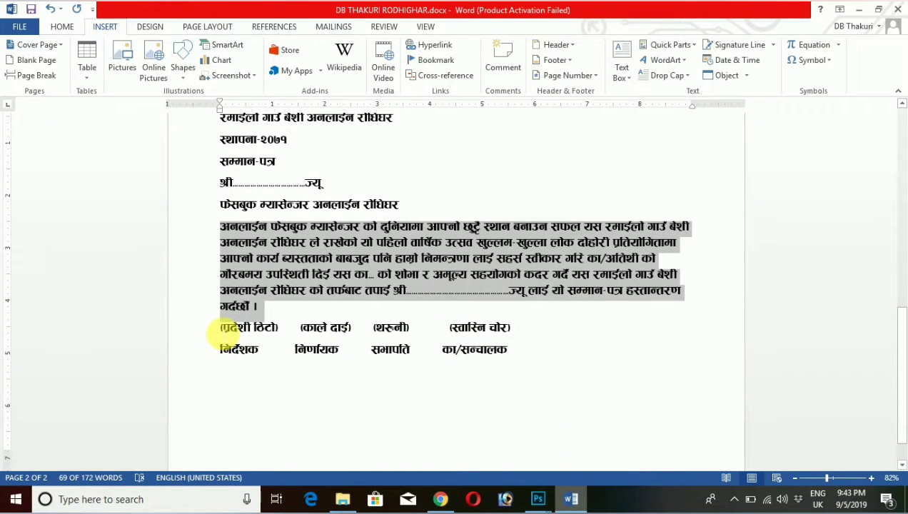
{"action": "left_click_drag", "start_coordinate": [223, 328], "coordinate": [523, 348]}
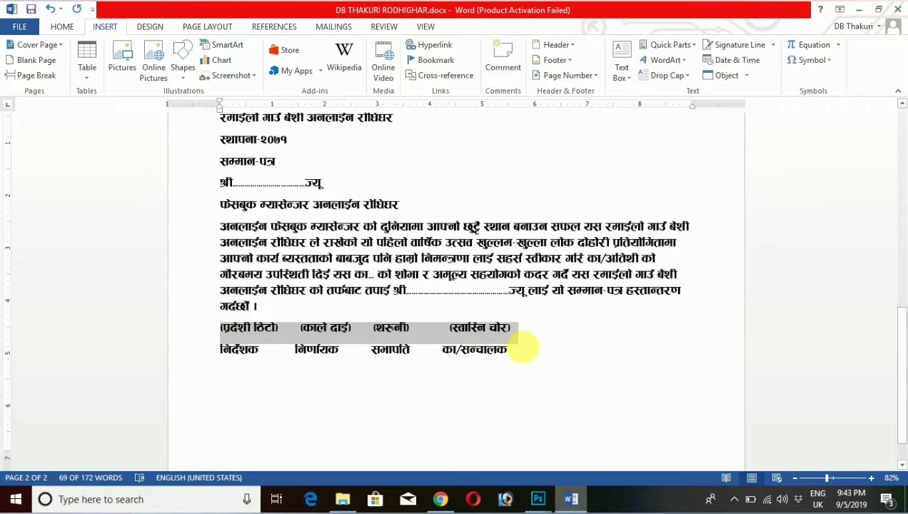
{"action": "left_click_drag", "start_coordinate": [523, 348], "coordinate": [530, 365]}
{"action": "right_click", "coordinate": [488, 337]}
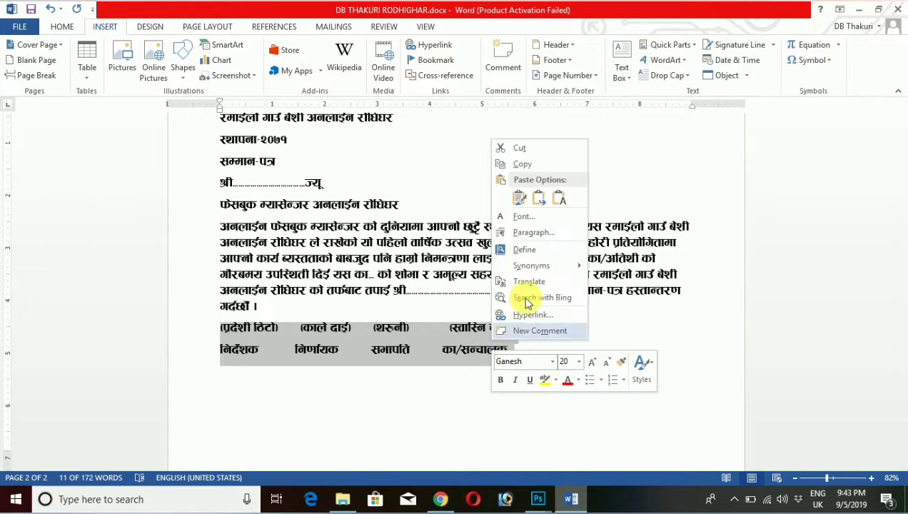
{"action": "left_click", "coordinate": [522, 164]}
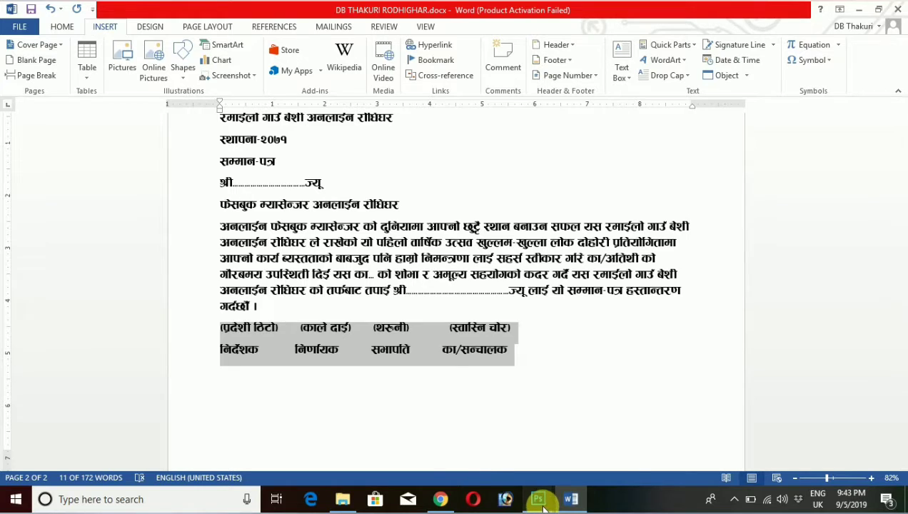
{"action": "mouse_move", "coordinate": [538, 499]}
{"action": "left_click", "coordinate": [507, 457]}
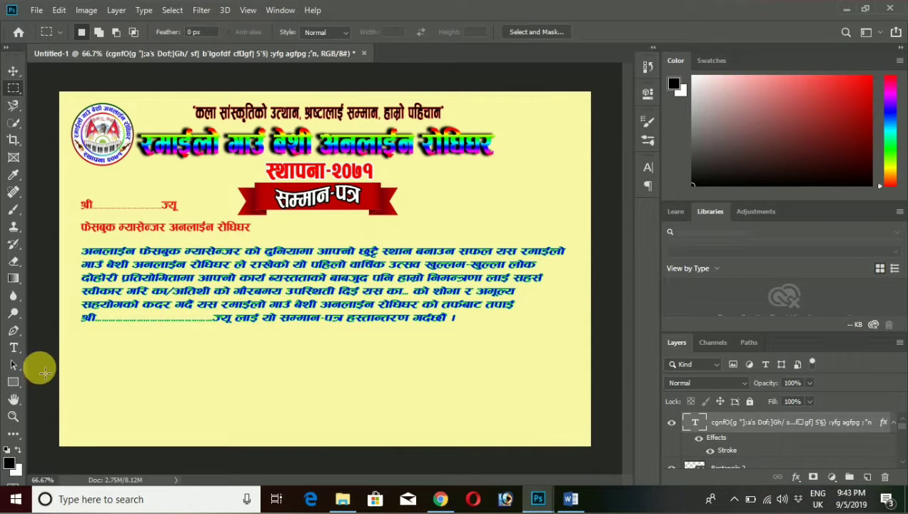
Draw a 1141 × 101 px rectangle along the certificate bottom and remove its fill
{"action": "left_click", "coordinate": [13, 382]}
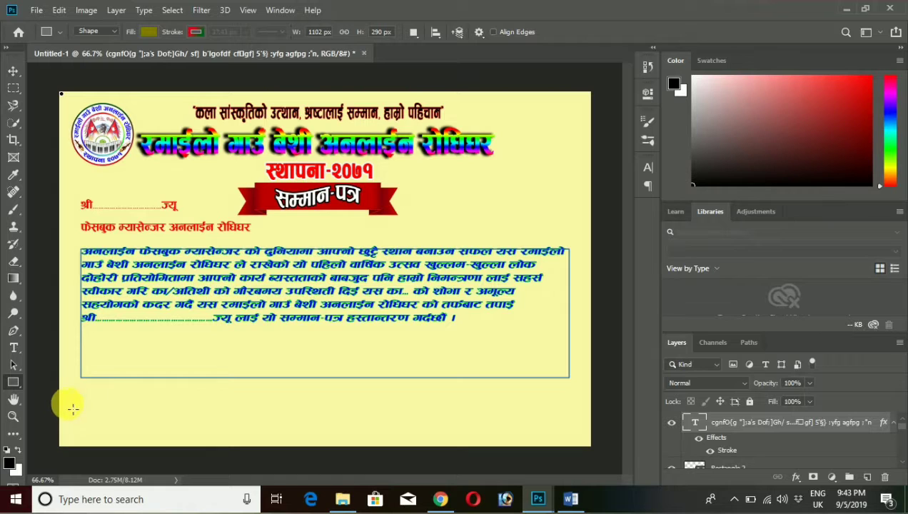
{"action": "left_click_drag", "start_coordinate": [72, 404], "coordinate": [578, 450]}
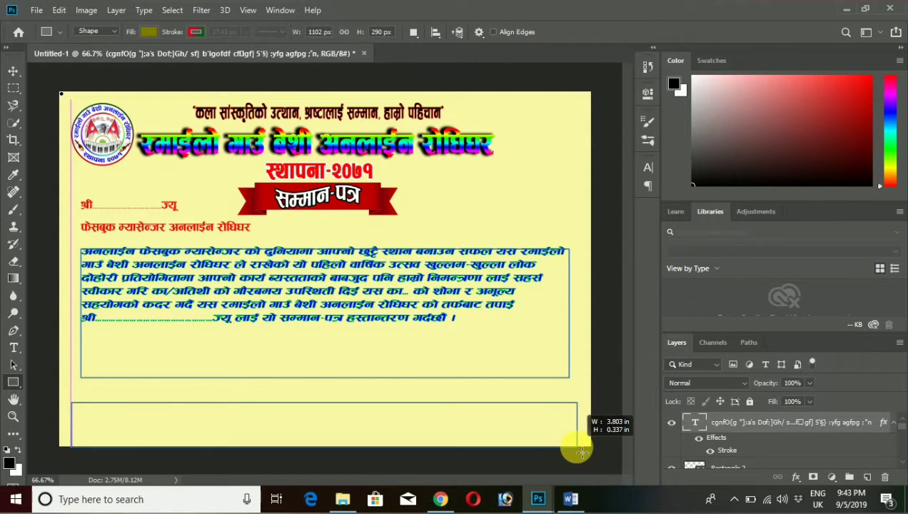
{"action": "left_click_drag", "start_coordinate": [578, 451], "coordinate": [577, 448]}
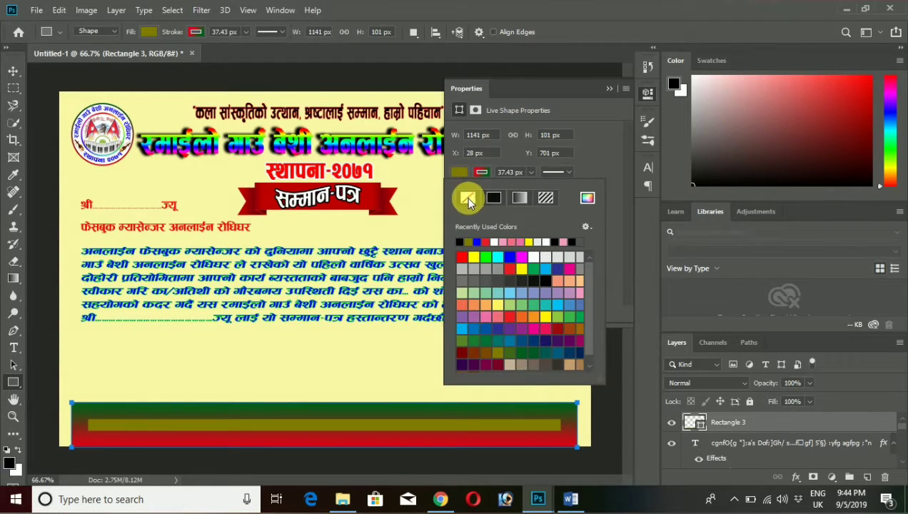
{"action": "left_click", "coordinate": [468, 198]}
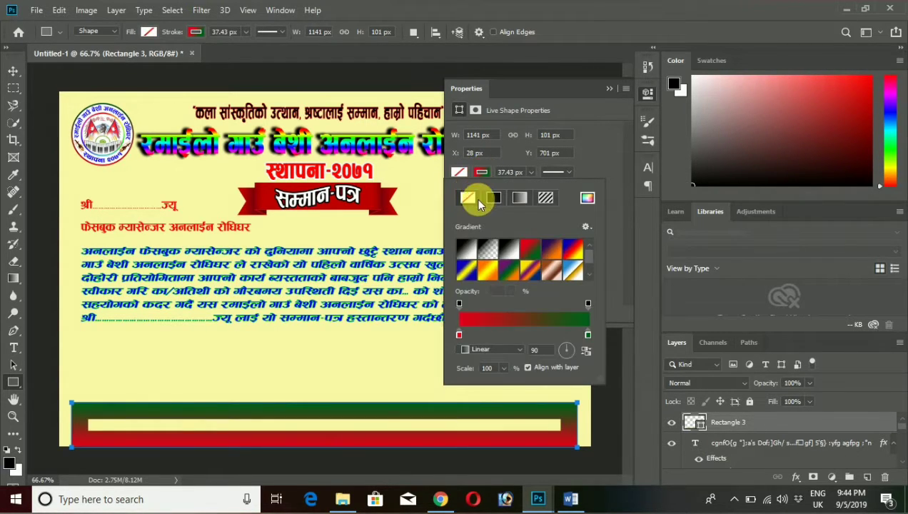
{"action": "left_click", "coordinate": [13, 348]}
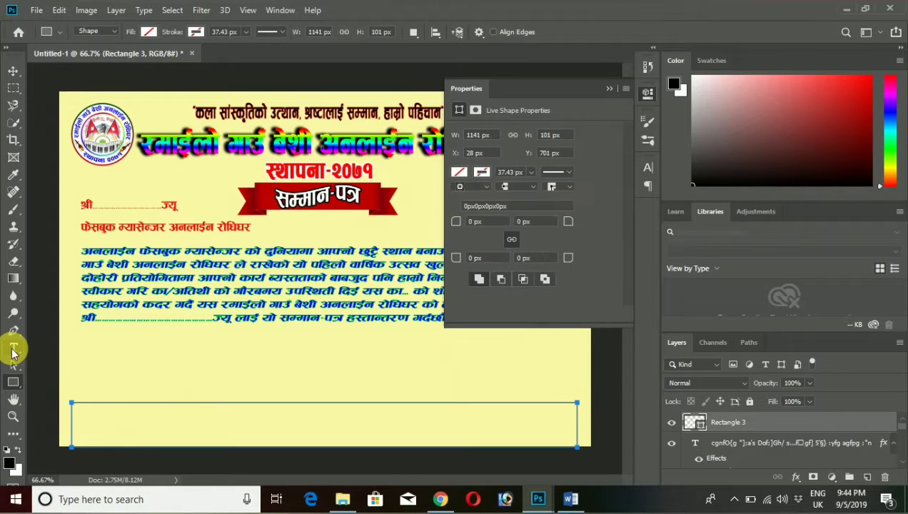
Paste the signature names and titles into a text box in Rectangle 3 and nudge it into place
{"action": "left_click", "coordinate": [80, 421]}
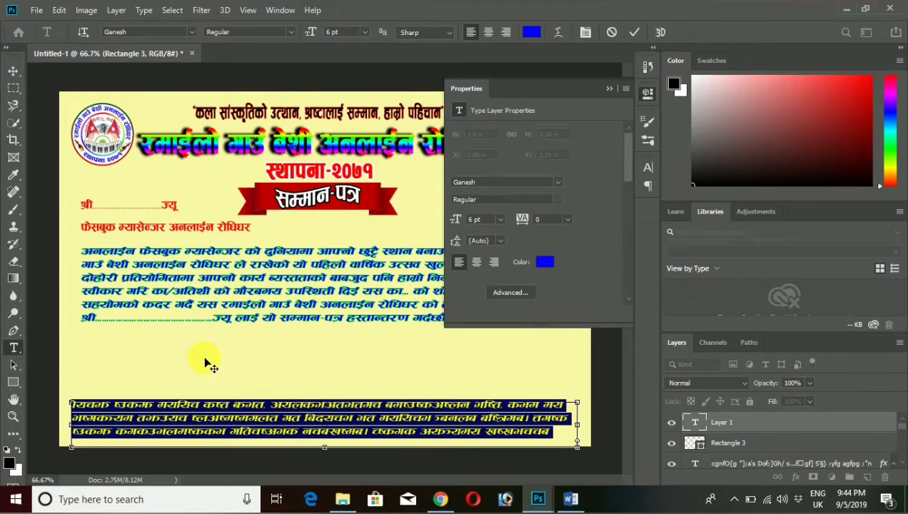
{"action": "key", "text": "BackSpace"}
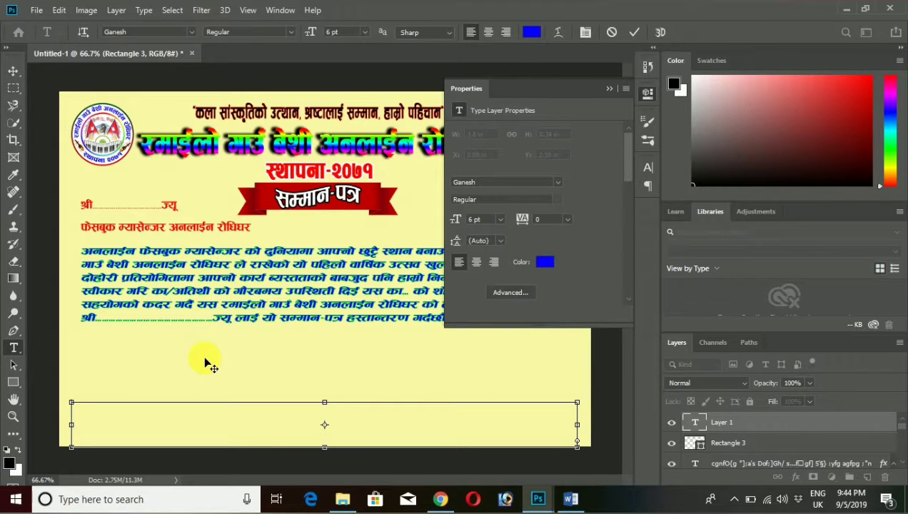
{"action": "key", "text": "ctrl+v"}
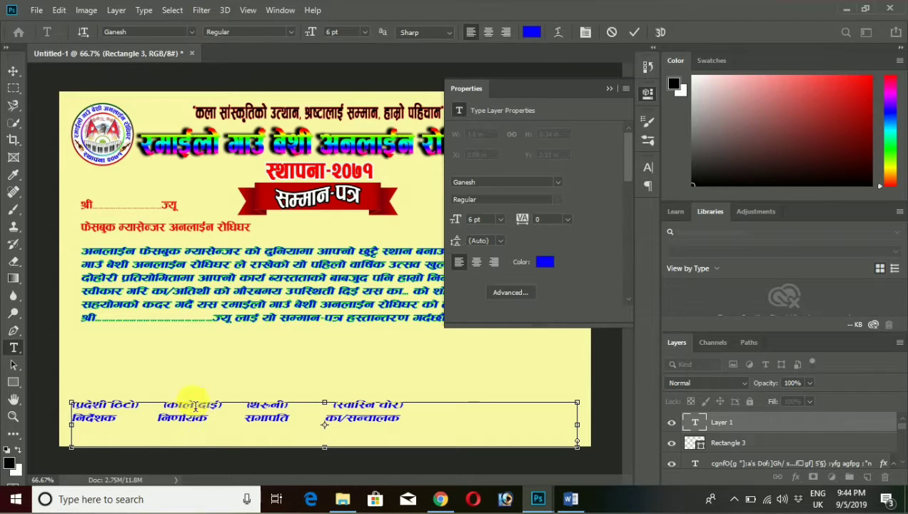
{"action": "mouse_move", "coordinate": [194, 385]}
{"action": "left_mouse_down"}
{"action": "mouse_move", "coordinate": [211, 385]}
{"action": "mouse_move", "coordinate": [212, 395]}
{"action": "left_mouse_up"}
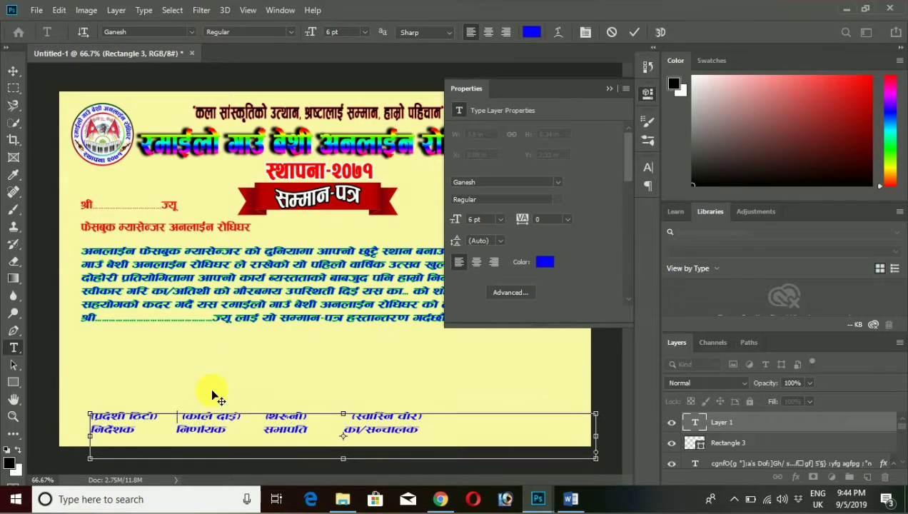
{"action": "left_click_drag", "start_coordinate": [212, 395], "coordinate": [217, 391]}
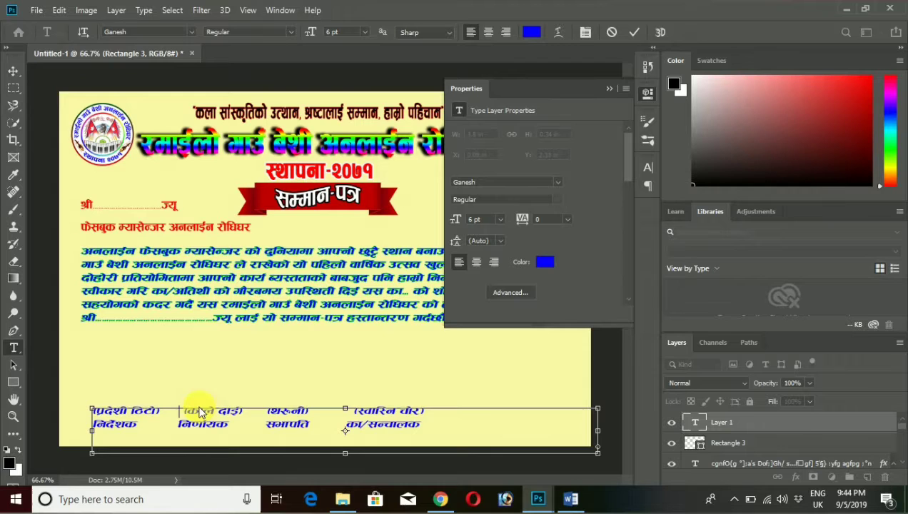
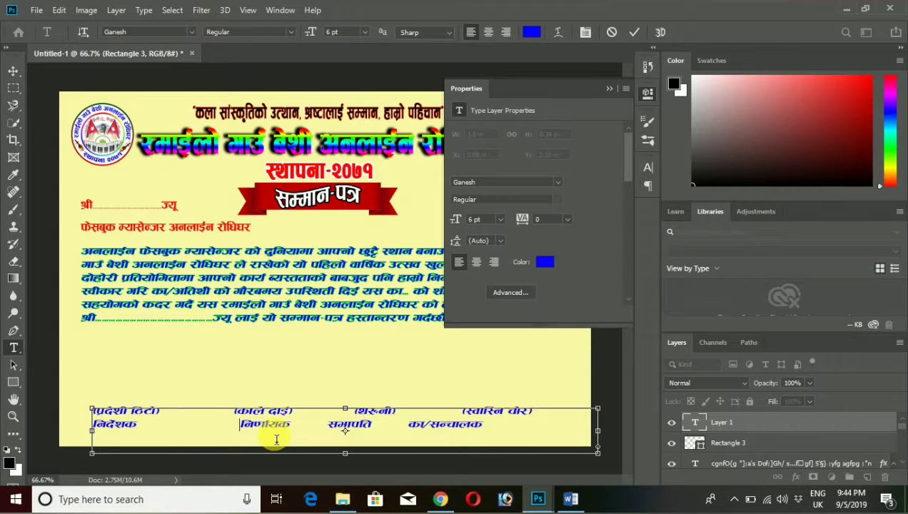
Delete the extra space in the titles line and italicize all the signature text
{"action": "key", "text": "BackSpace"}
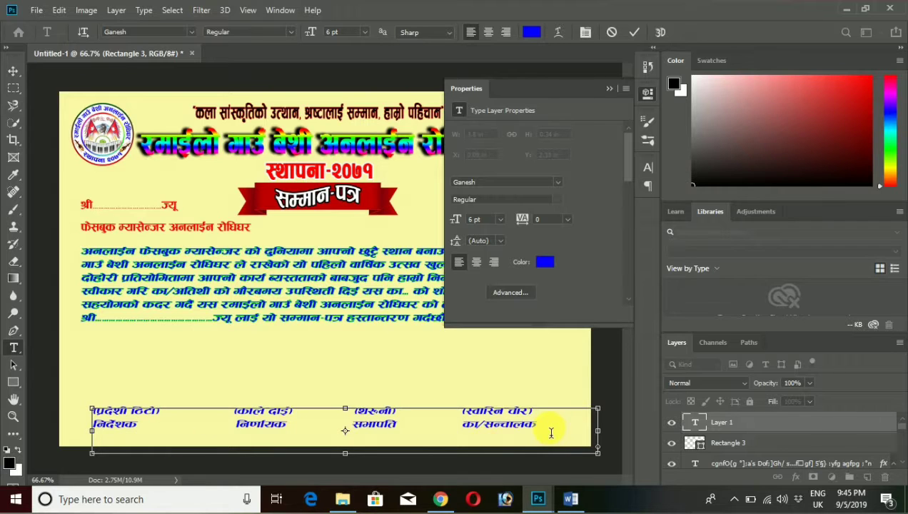
{"action": "left_click_drag", "start_coordinate": [551, 433], "coordinate": [91, 409]}
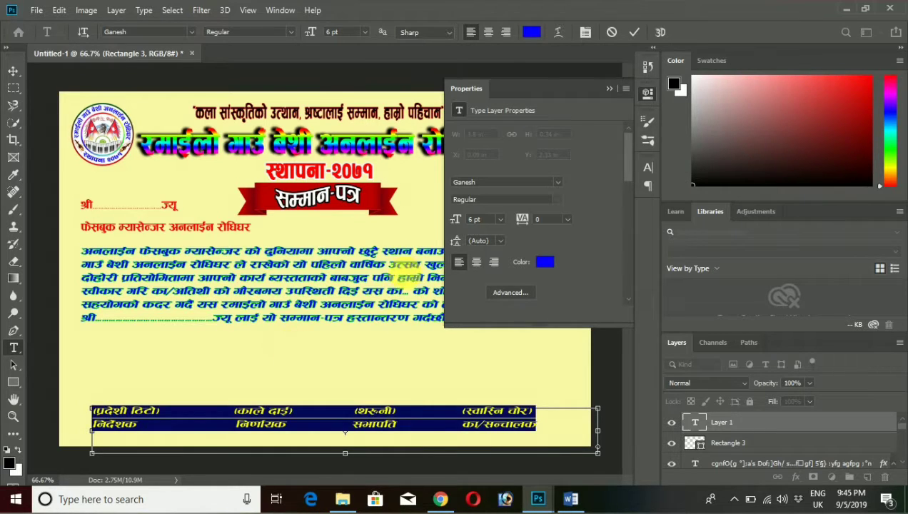
{"action": "left_click", "coordinate": [608, 89]}
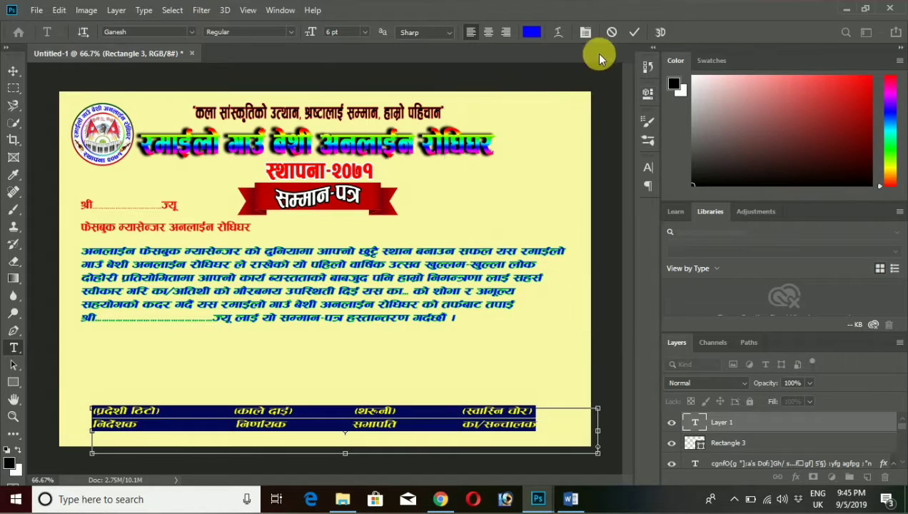
{"action": "left_click", "coordinate": [584, 33]}
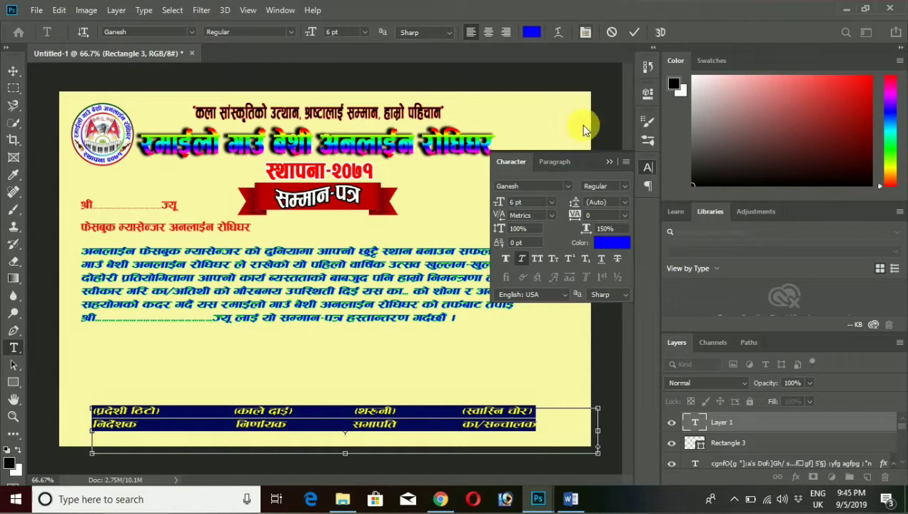
{"action": "left_click", "coordinate": [526, 266]}
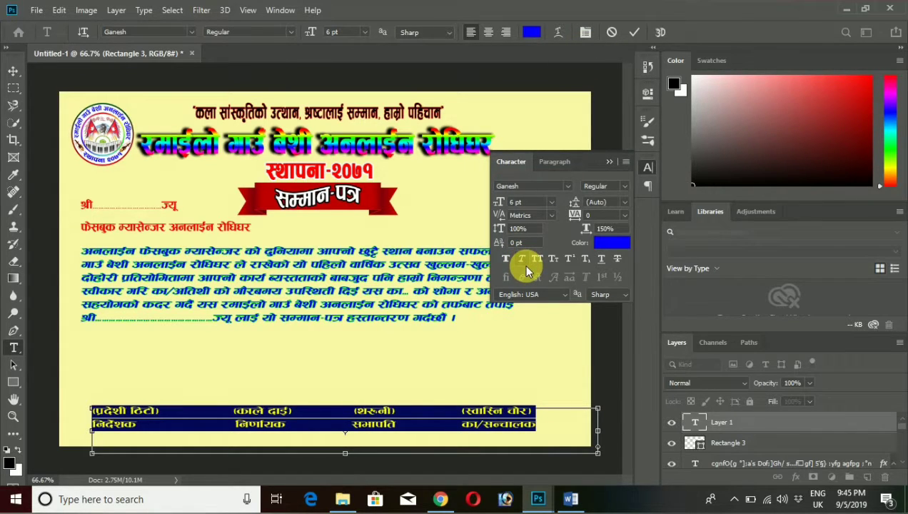
{"action": "left_click", "coordinate": [608, 162]}
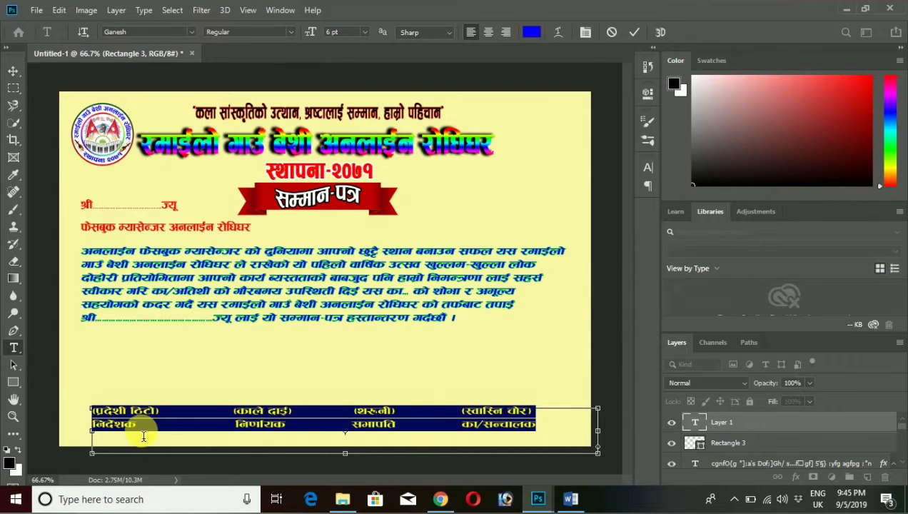
Select the second signature-titles line and bring up its text colour picker
{"action": "left_click", "coordinate": [103, 428]}
{"action": "left_click_drag", "start_coordinate": [543, 432], "coordinate": [100, 432]}
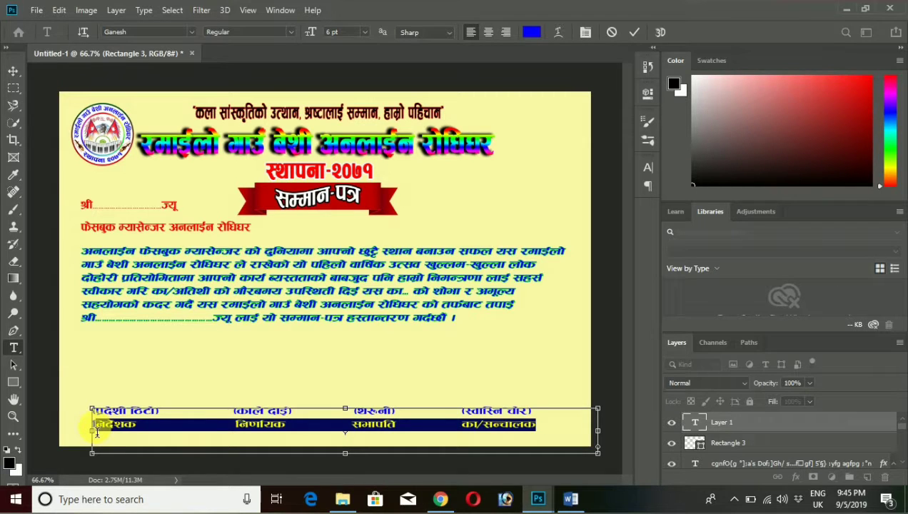
{"action": "left_click", "coordinate": [531, 32]}
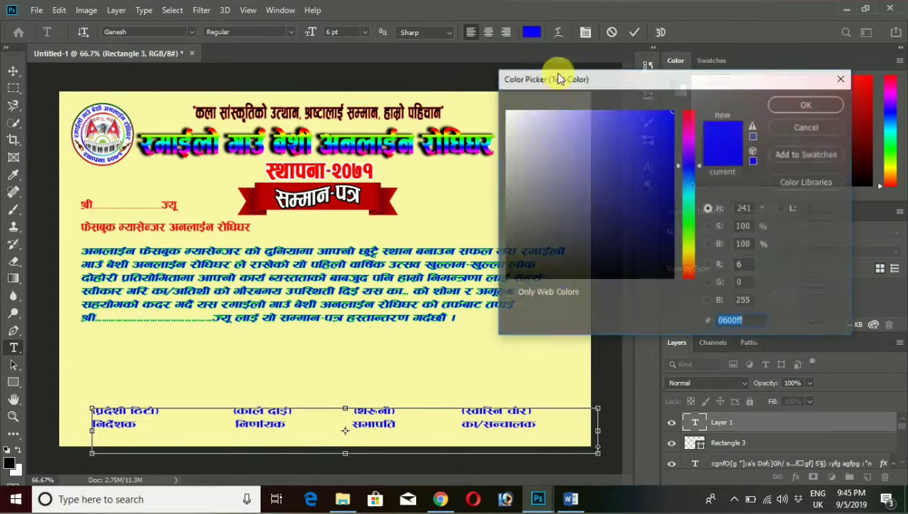
Colour the signature titles red (ff0000) and the names line above them black (000000)
{"action": "left_click_drag", "start_coordinate": [690, 133], "coordinate": [690, 109]}
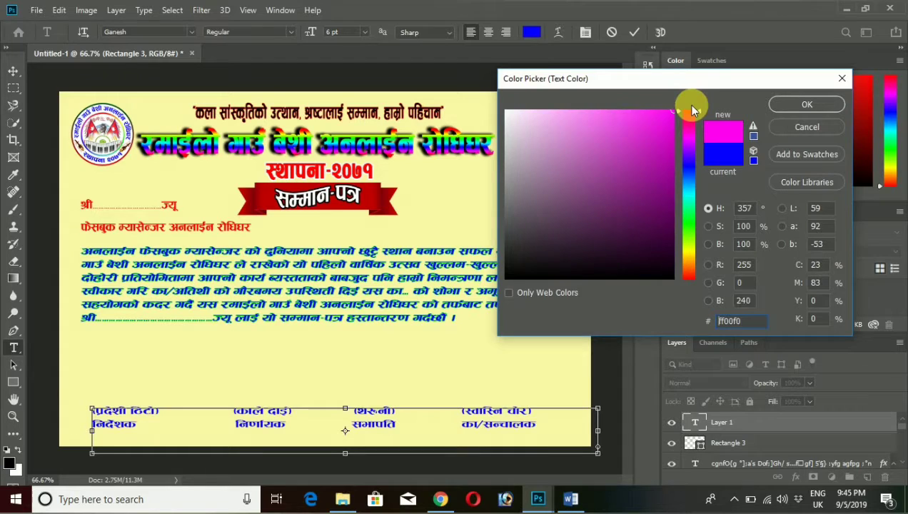
{"action": "left_click", "coordinate": [823, 107]}
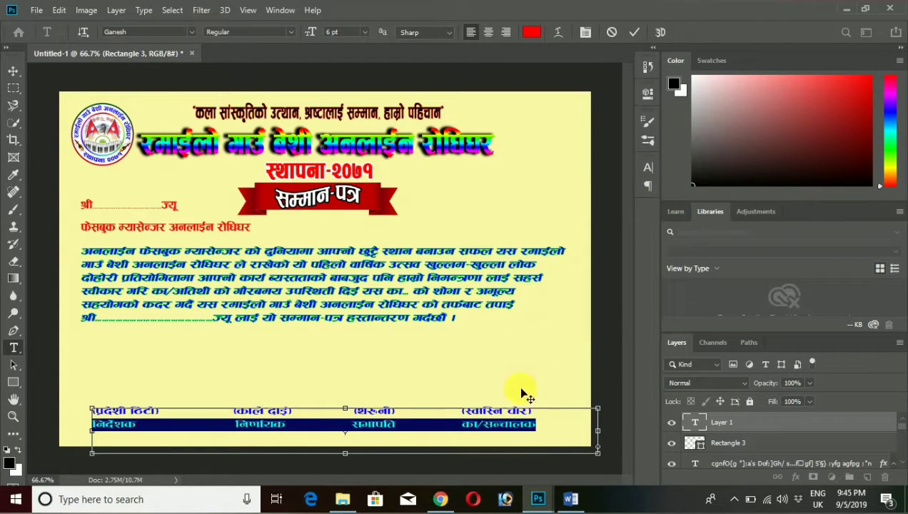
{"action": "left_click", "coordinate": [537, 417]}
{"action": "left_click_drag", "start_coordinate": [537, 416], "coordinate": [98, 404]}
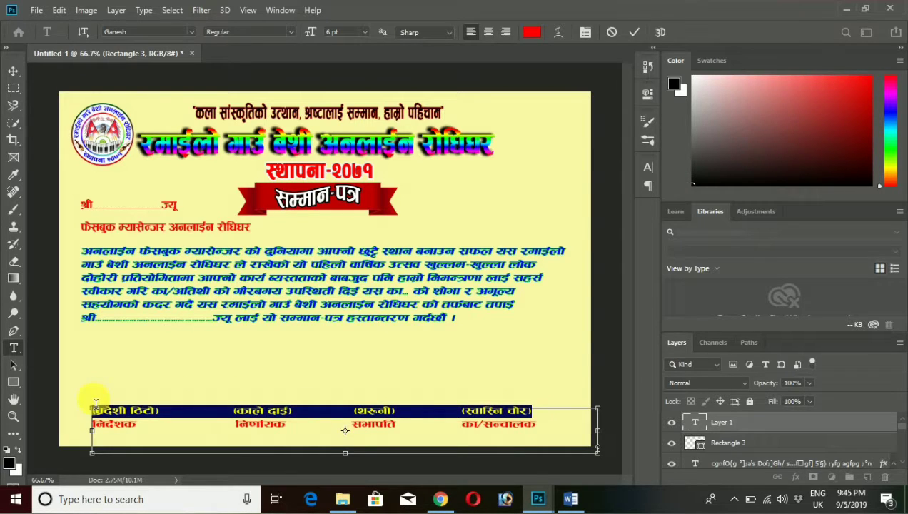
{"action": "left_click", "coordinate": [531, 31]}
{"action": "left_click_drag", "start_coordinate": [514, 166], "coordinate": [505, 278]}
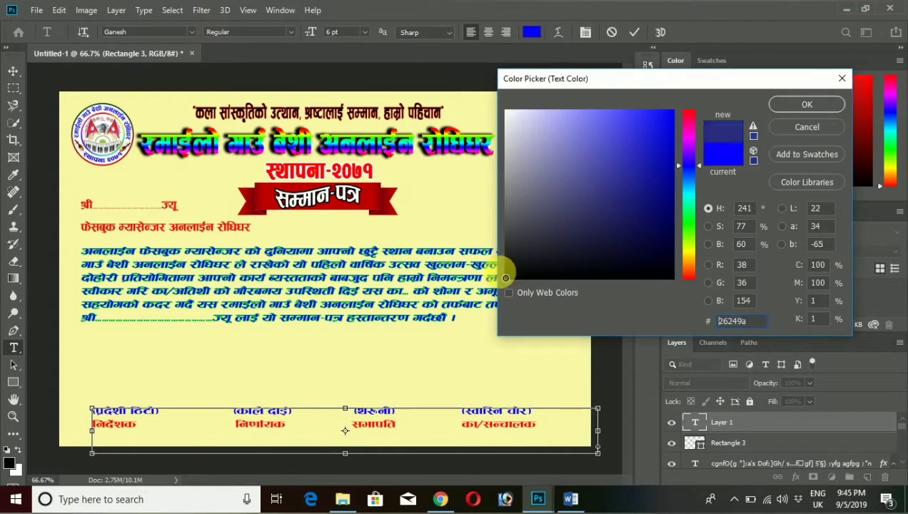
{"action": "left_click", "coordinate": [800, 105]}
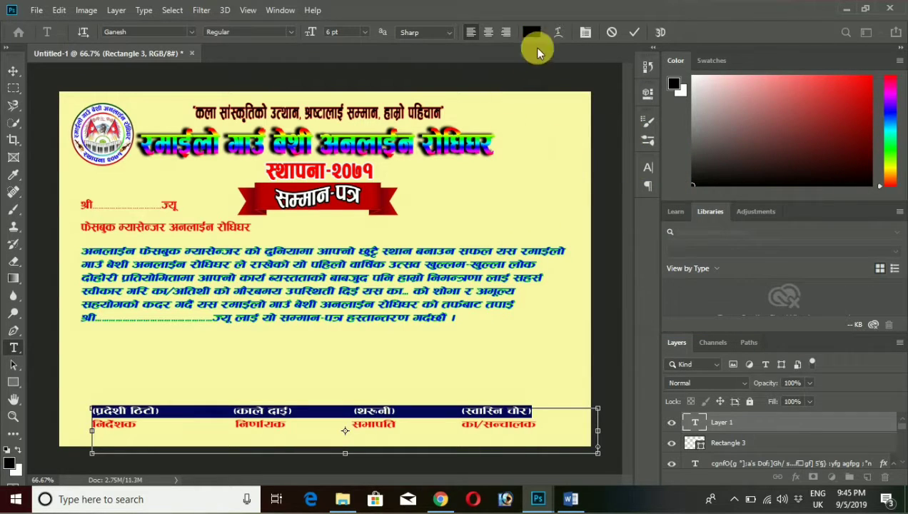
Toggle Faux Italic on the selected names line and open the Layer menu
{"action": "left_click", "coordinate": [584, 33]}
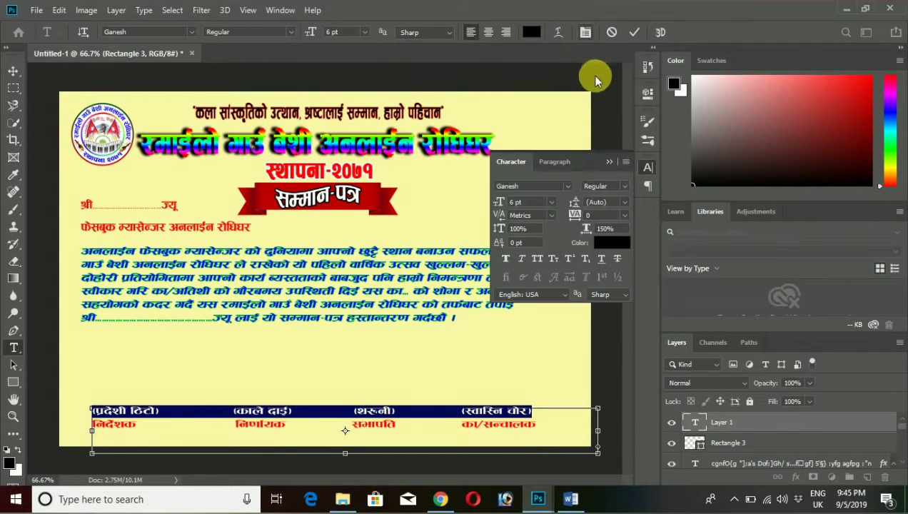
{"action": "left_click", "coordinate": [523, 259]}
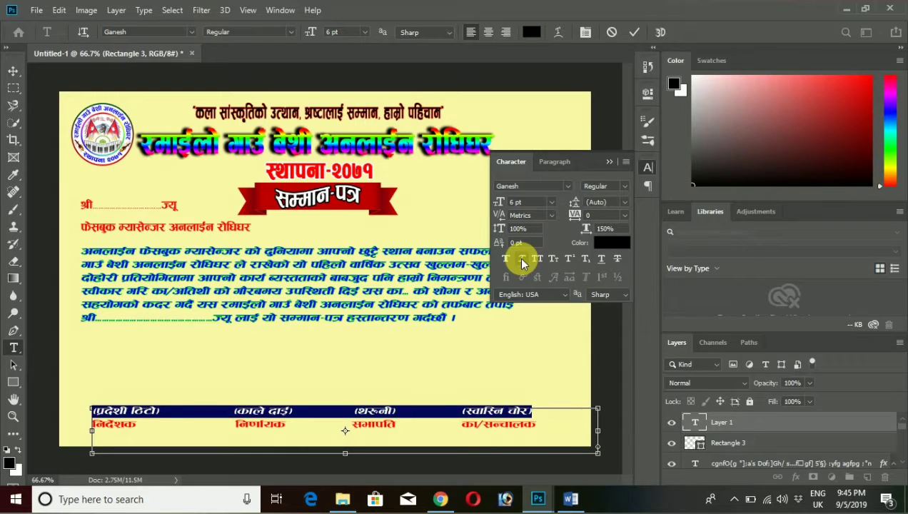
{"action": "left_click", "coordinate": [611, 163]}
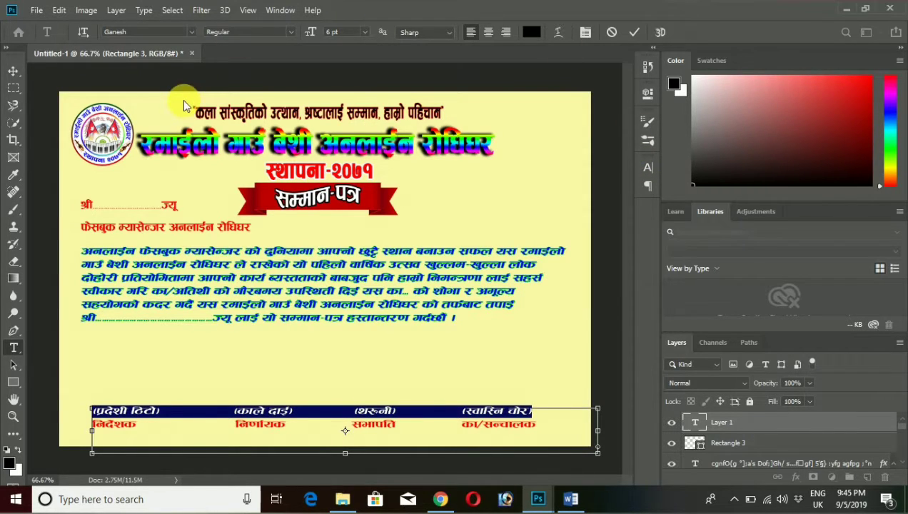
{"action": "left_click", "coordinate": [115, 10]}
{"action": "mouse_move", "coordinate": [163, 138]}
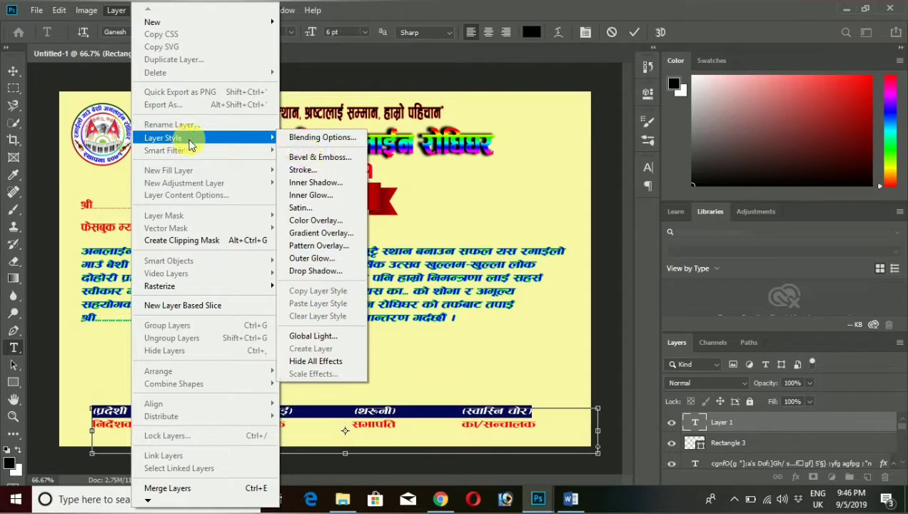
Add a 1 px white (ffffff) Stroke layer style to the signature text layer
{"action": "left_click", "coordinate": [361, 178]}
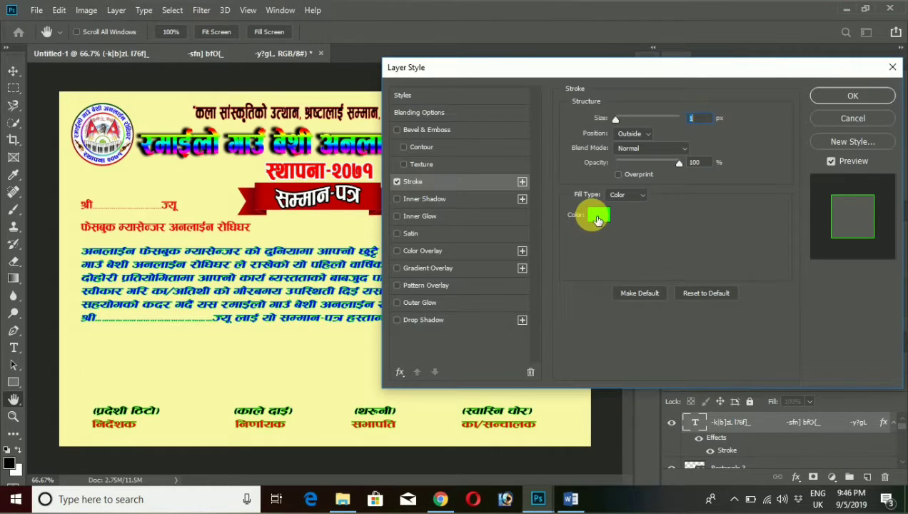
{"action": "left_click", "coordinate": [597, 216]}
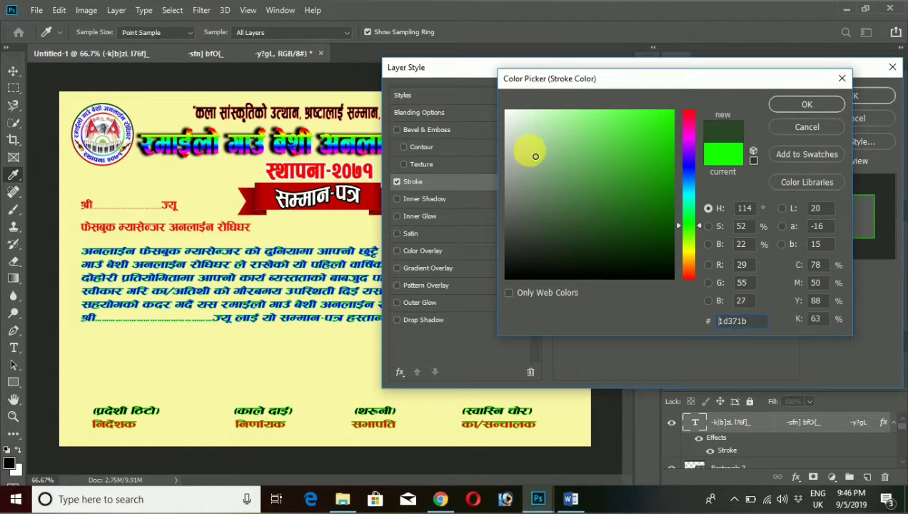
{"action": "left_click_drag", "start_coordinate": [563, 193], "coordinate": [490, 112]}
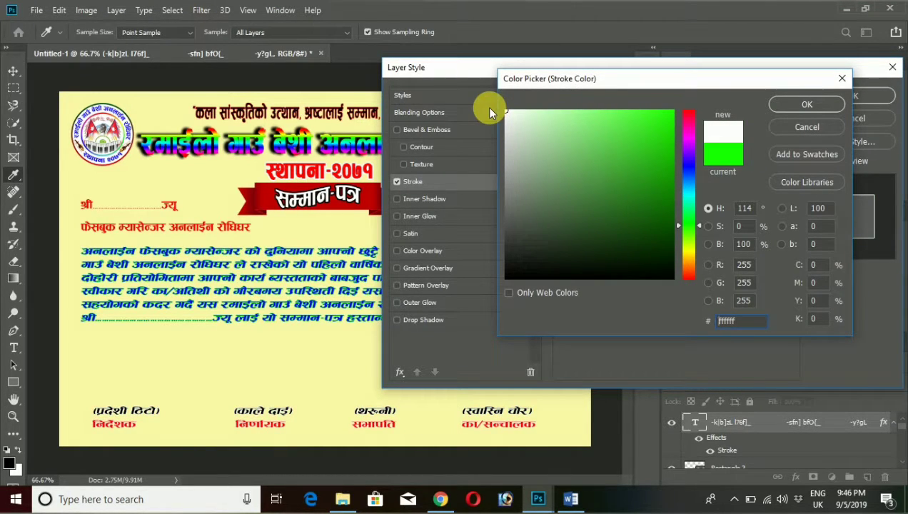
{"action": "left_click", "coordinate": [789, 108]}
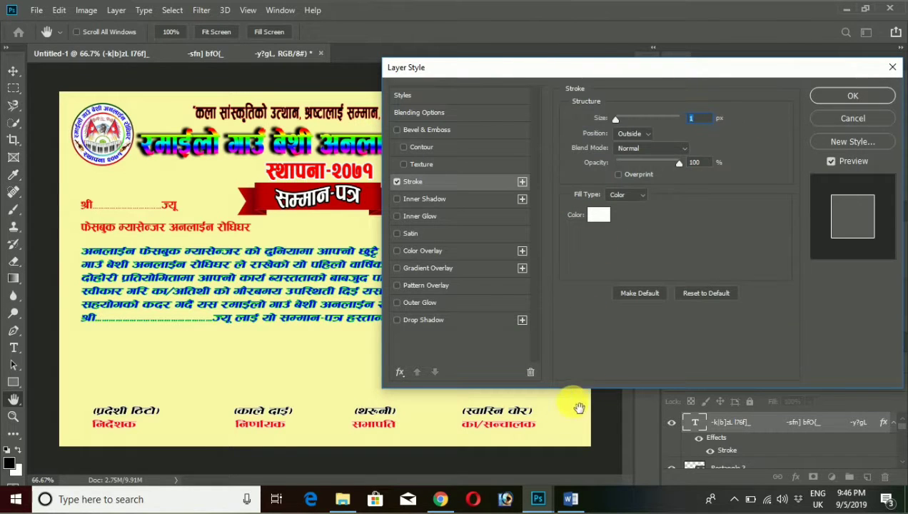
{"action": "left_click", "coordinate": [840, 98]}
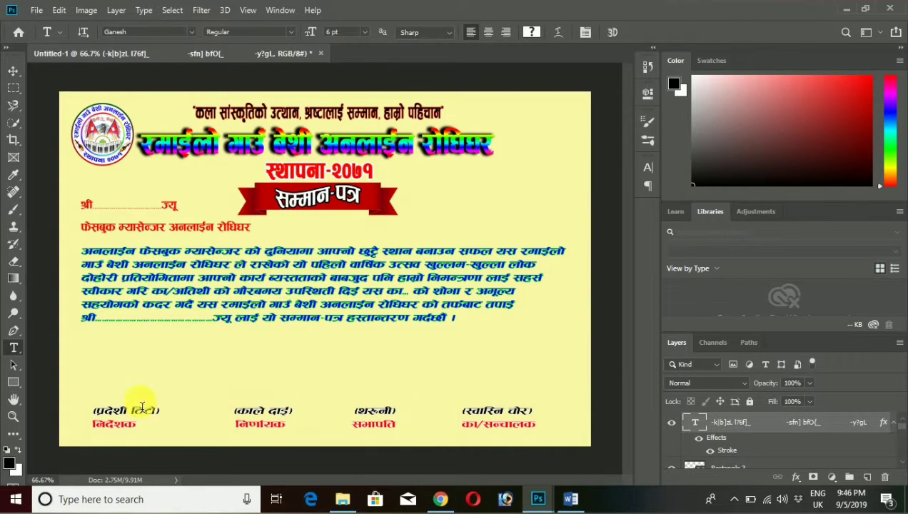
Select the first names line, check its character settings, and shift the signature block slightly right
{"action": "left_click", "coordinate": [96, 419]}
{"action": "triple_click", "coordinate": [97, 419]}
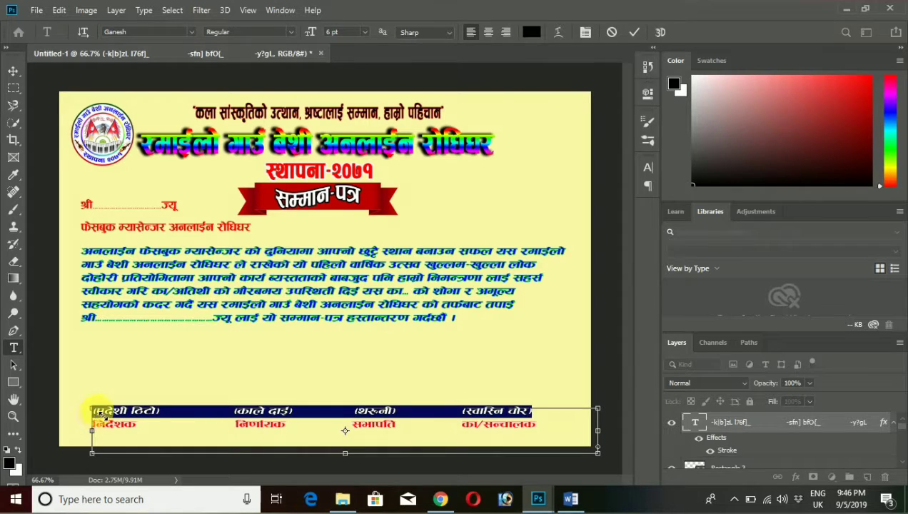
{"action": "left_click", "coordinate": [586, 33]}
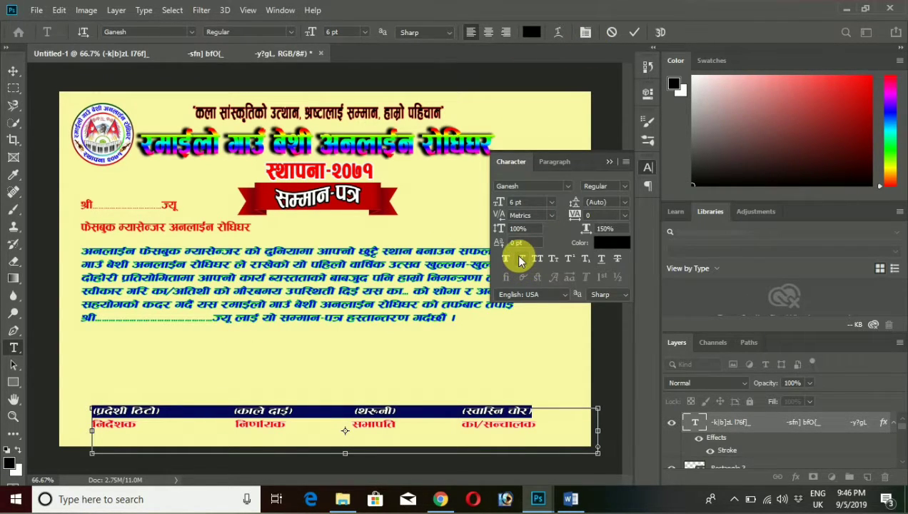
{"action": "left_click", "coordinate": [610, 162]}
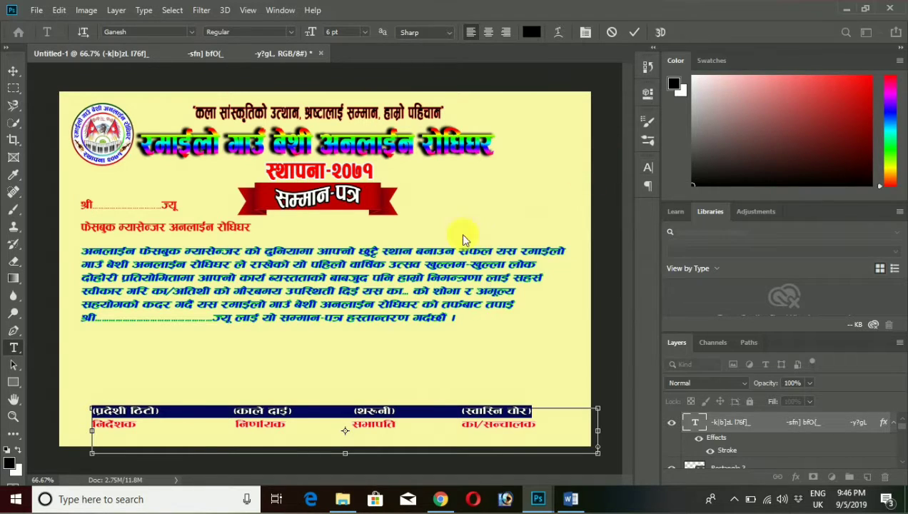
{"action": "mouse_move", "coordinate": [173, 365]}
{"action": "left_mouse_down"}
{"action": "mouse_move", "coordinate": [188, 366]}
{"action": "mouse_move", "coordinate": [185, 373]}
{"action": "left_mouse_up"}
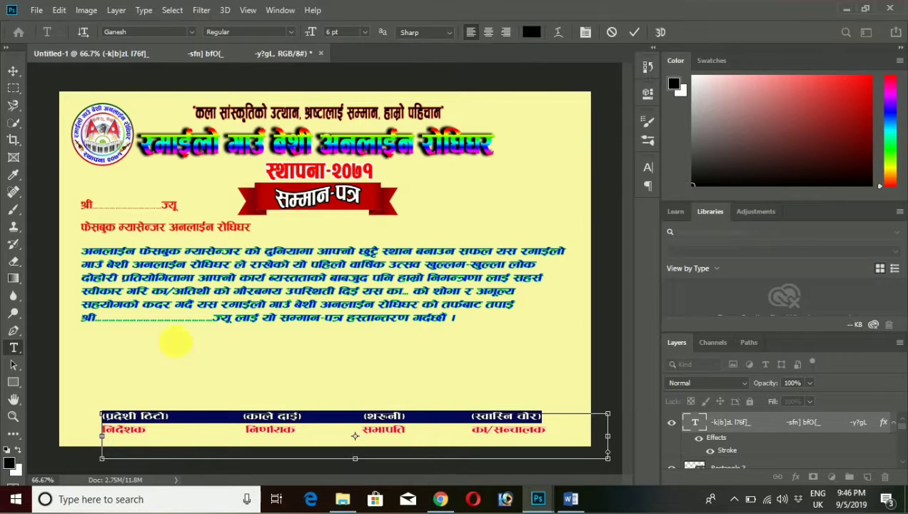
{"action": "left_click", "coordinate": [13, 88]}
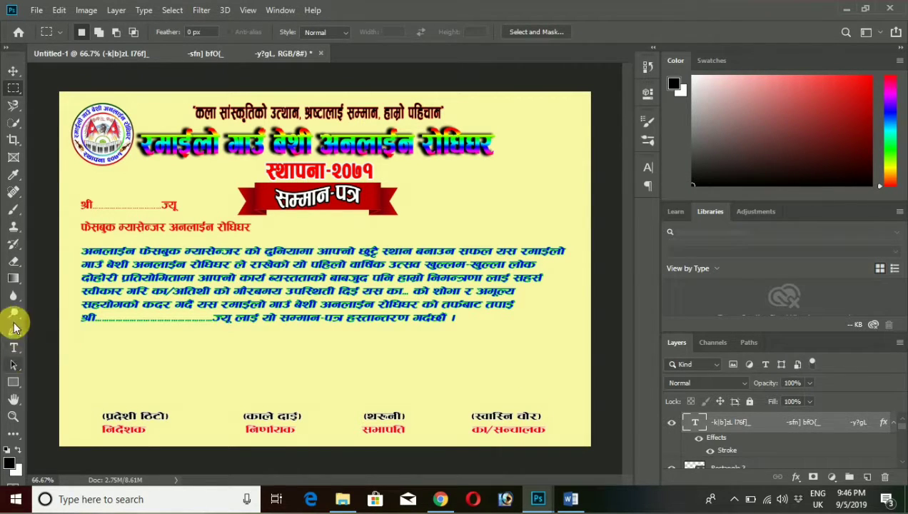
Nudge the body paragraph down slightly with the Move tool
{"action": "left_click", "coordinate": [13, 70]}
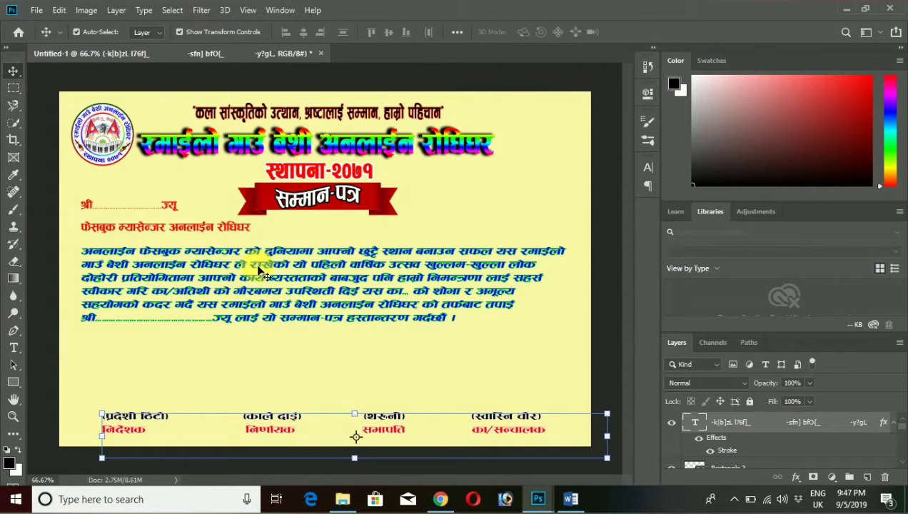
{"action": "left_click", "coordinate": [261, 273]}
{"action": "key", "text": "Down"}
{"action": "key", "text": "Down"}
{"action": "key", "text": "Down"}
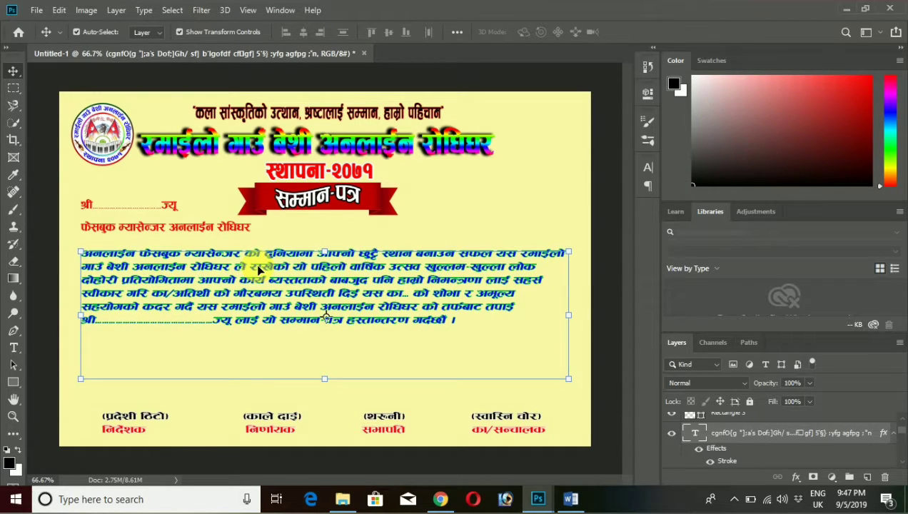
{"action": "left_click", "coordinate": [14, 90]}
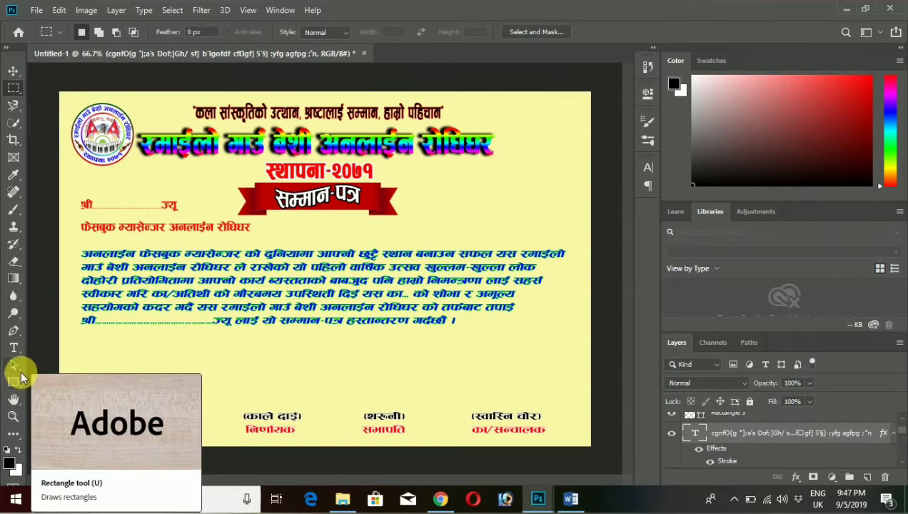
Try the AR BERKLEY font on the paragraph, then undo the change
{"action": "left_click", "coordinate": [13, 348]}
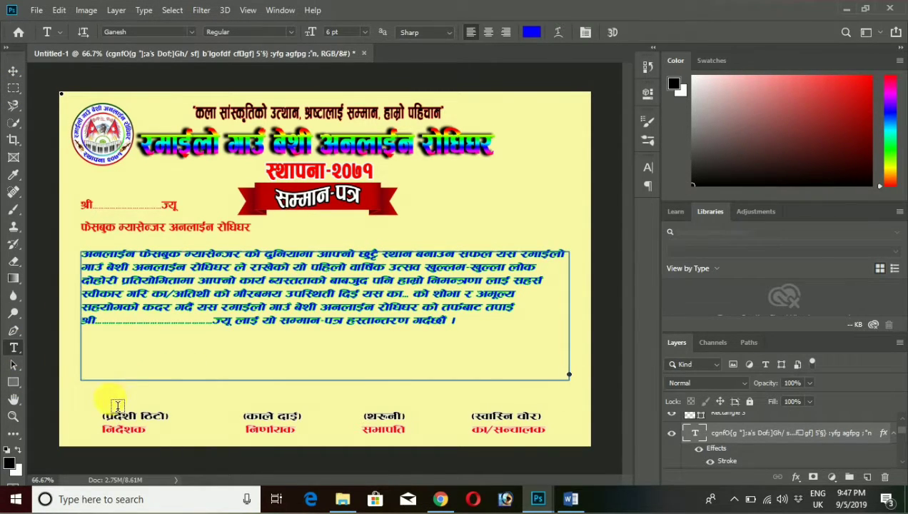
{"action": "left_click", "coordinate": [190, 32]}
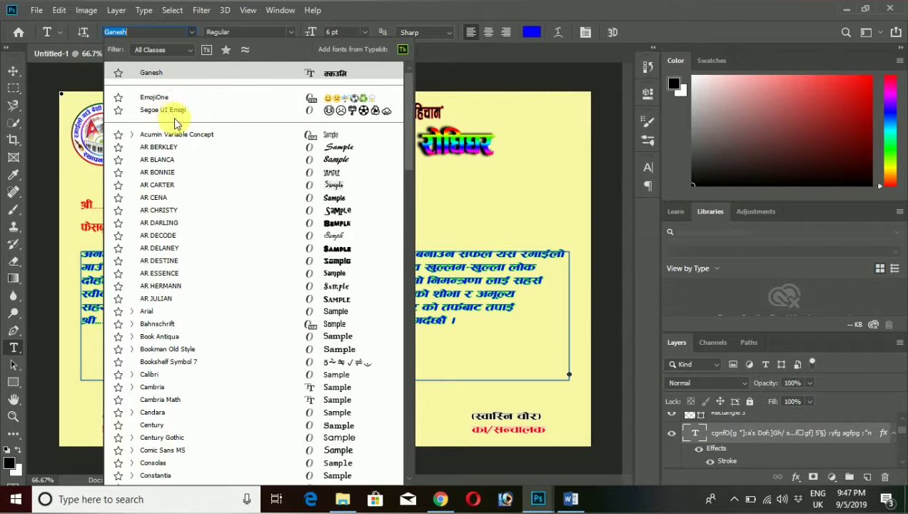
{"action": "left_click", "coordinate": [168, 146]}
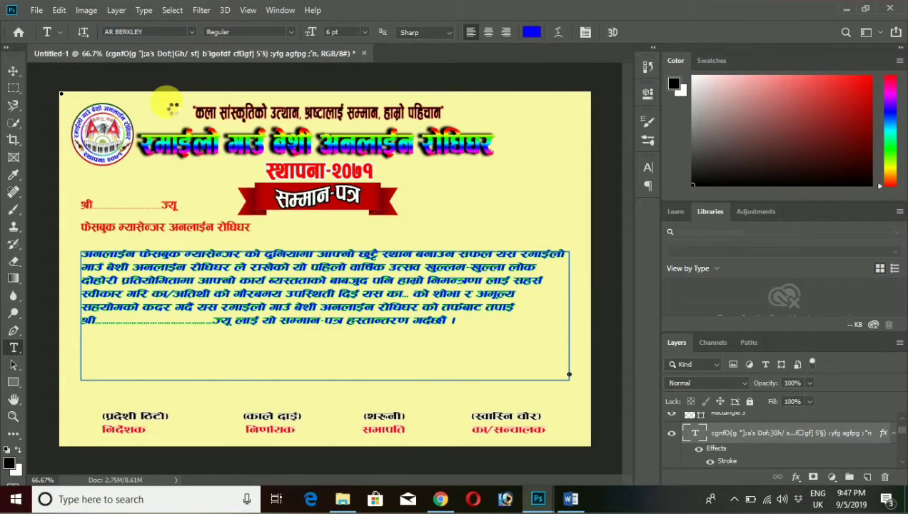
{"action": "left_click", "coordinate": [165, 370]}
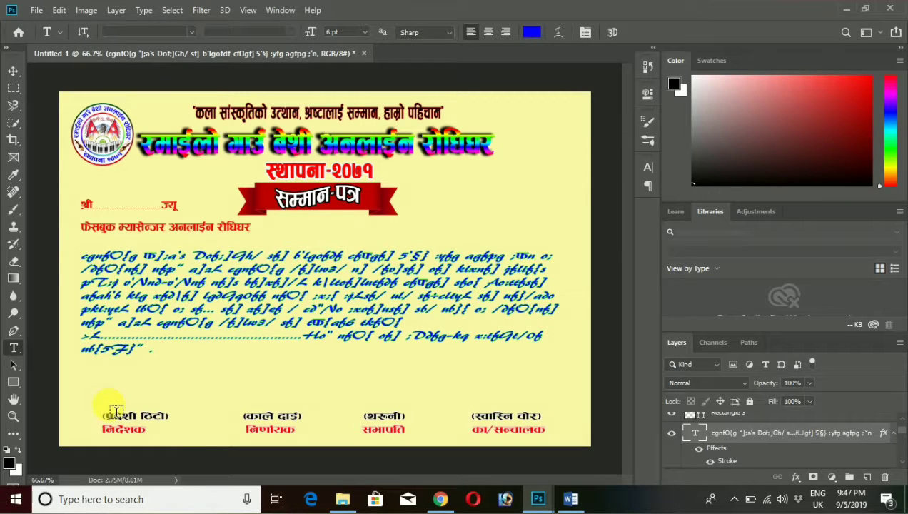
{"action": "left_click", "coordinate": [136, 387]}
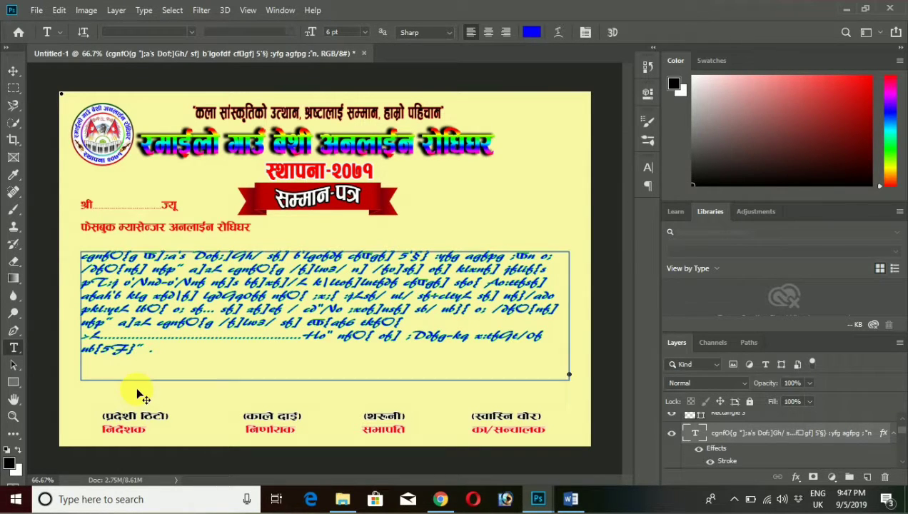
{"action": "key", "text": "ctrl+z"}
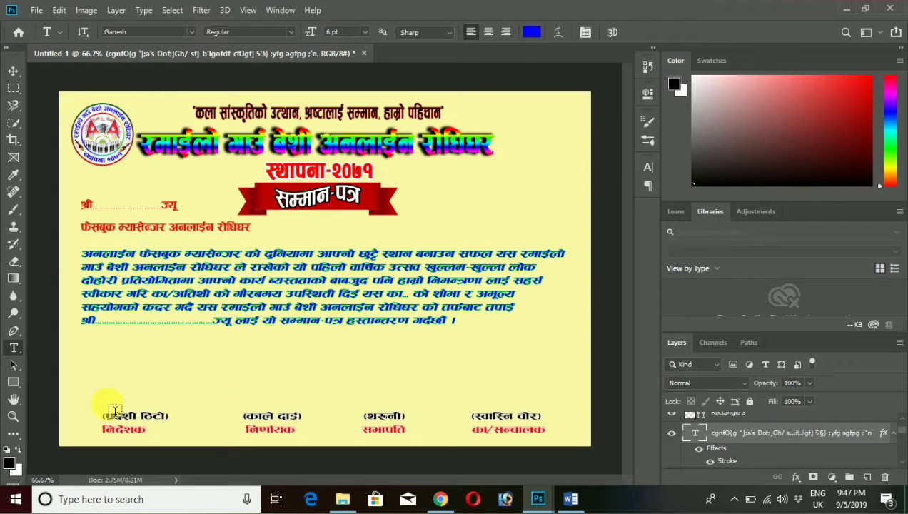
Create an AR BERKLEY dotted-line text layer and position it above the bottom names
{"action": "left_click", "coordinate": [109, 407]}
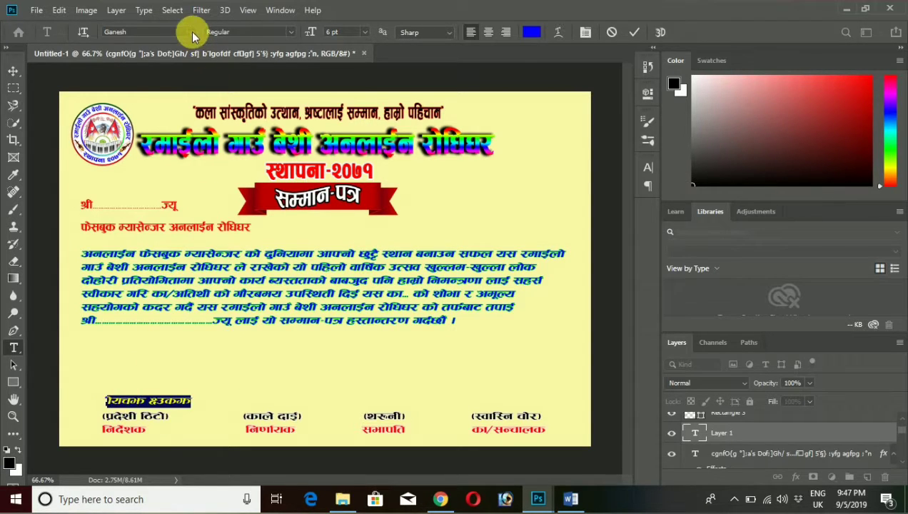
{"action": "left_click", "coordinate": [191, 31]}
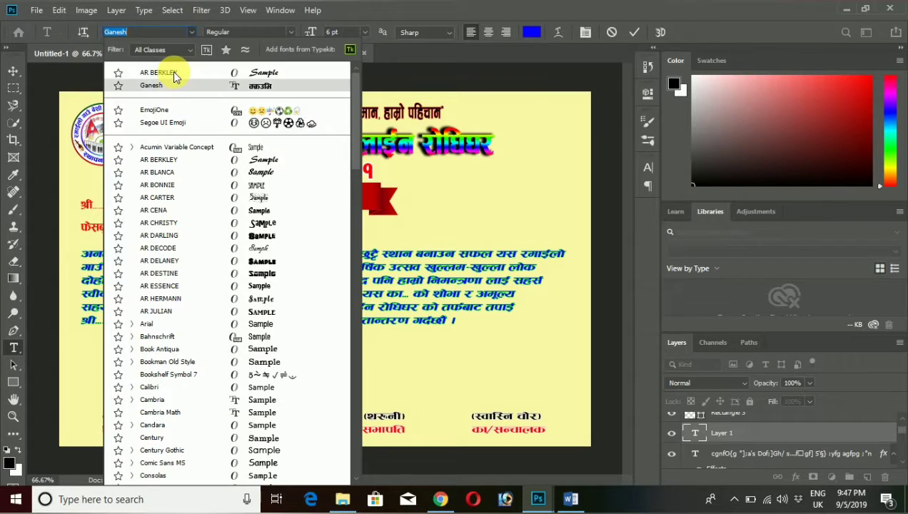
{"action": "left_click", "coordinate": [172, 72]}
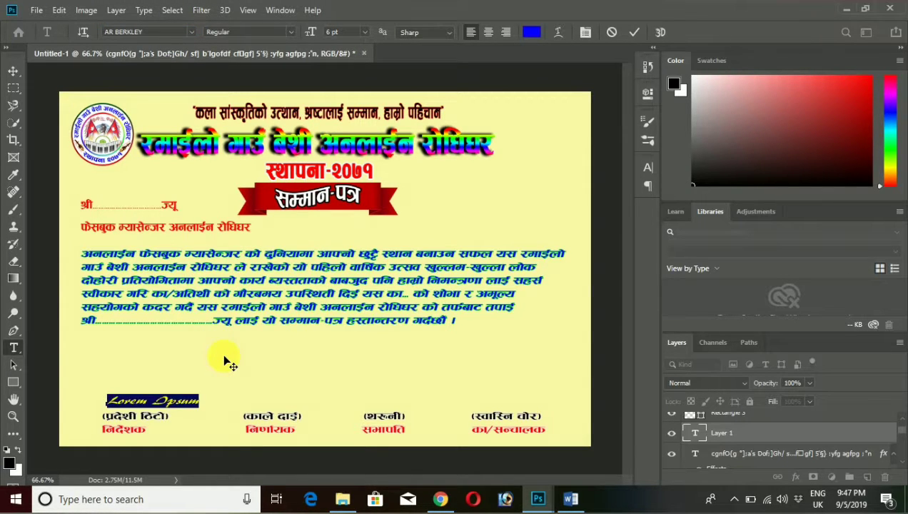
{"action": "key", "text": "BackSpace"}
{"action": "type", "text": "........................."}
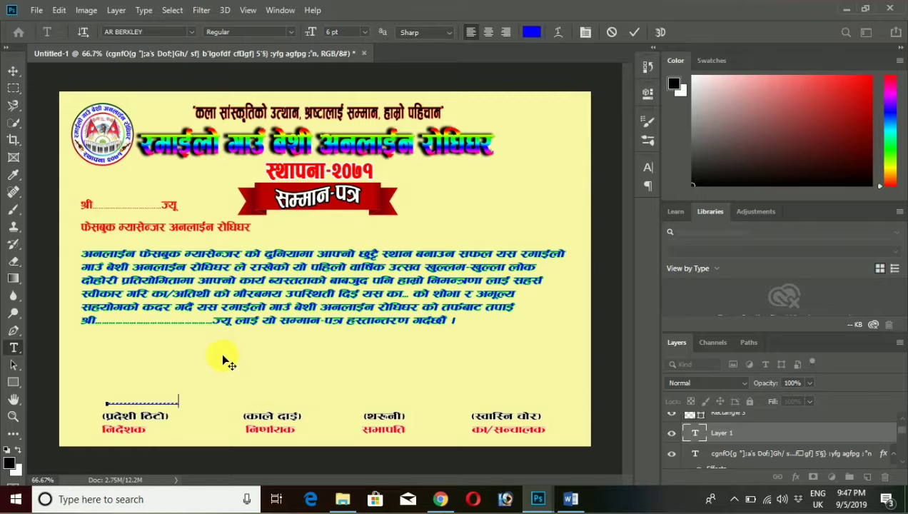
{"action": "left_click_drag", "start_coordinate": [160, 380], "coordinate": [152, 381]}
{"action": "left_click_drag", "start_coordinate": [145, 380], "coordinate": [145, 386]}
{"action": "key", "text": "Up"}
{"action": "key", "text": "Up"}
{"action": "key", "text": "Up"}
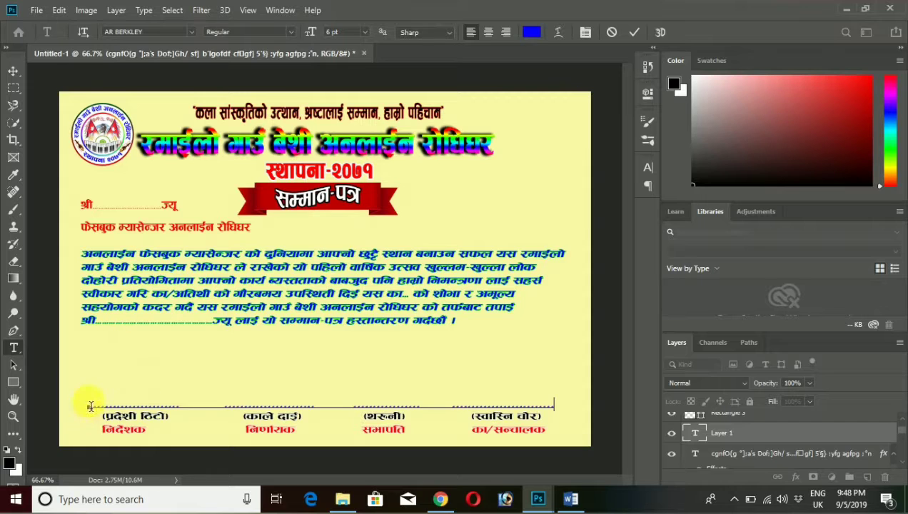
{"action": "left_click", "coordinate": [13, 87]}
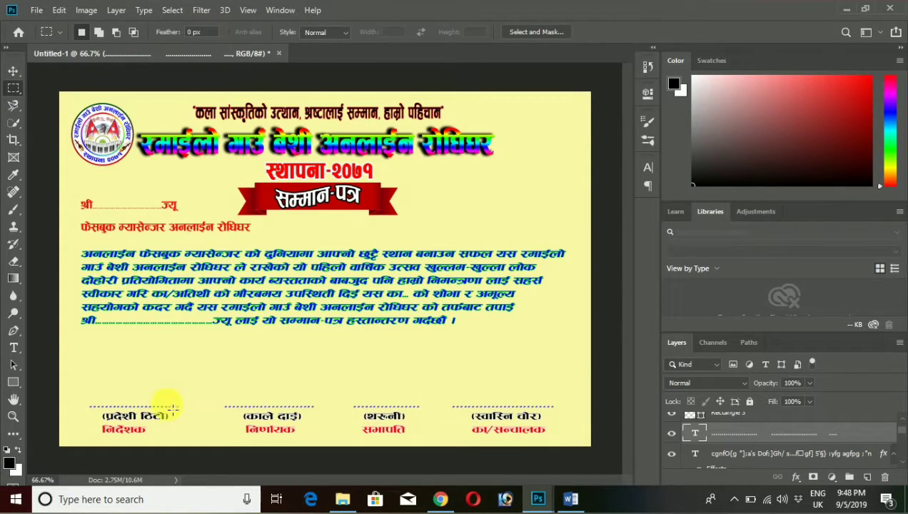
Move the body paragraph down a little
{"action": "left_click", "coordinate": [13, 71]}
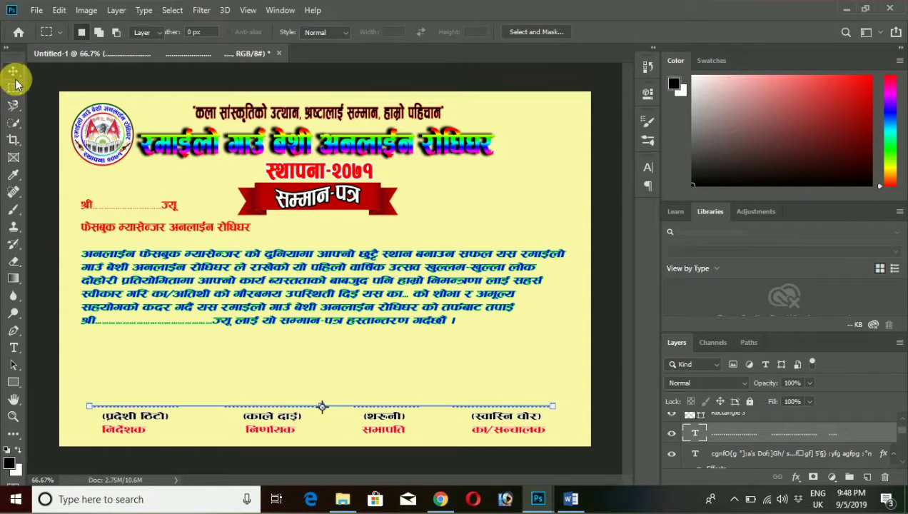
{"action": "left_click", "coordinate": [205, 281]}
{"action": "left_click_drag", "start_coordinate": [244, 289], "coordinate": [246, 301]}
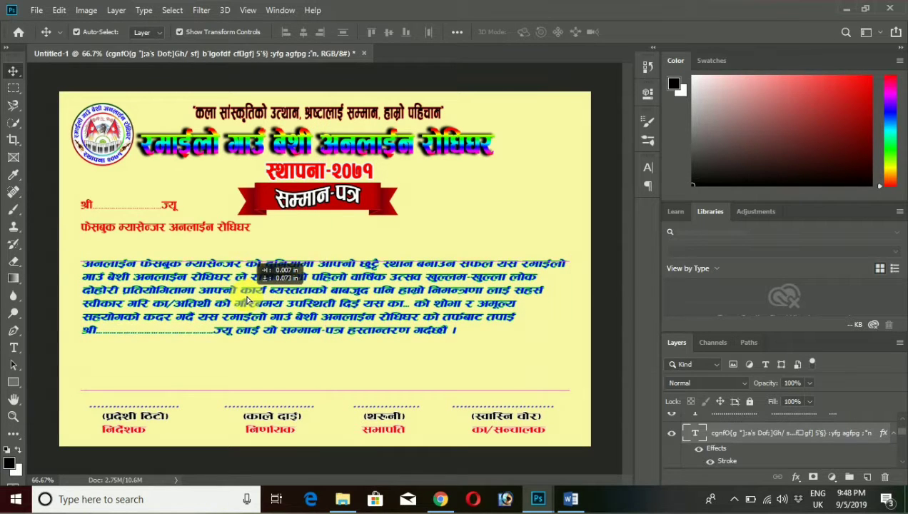
{"action": "left_click", "coordinate": [13, 88]}
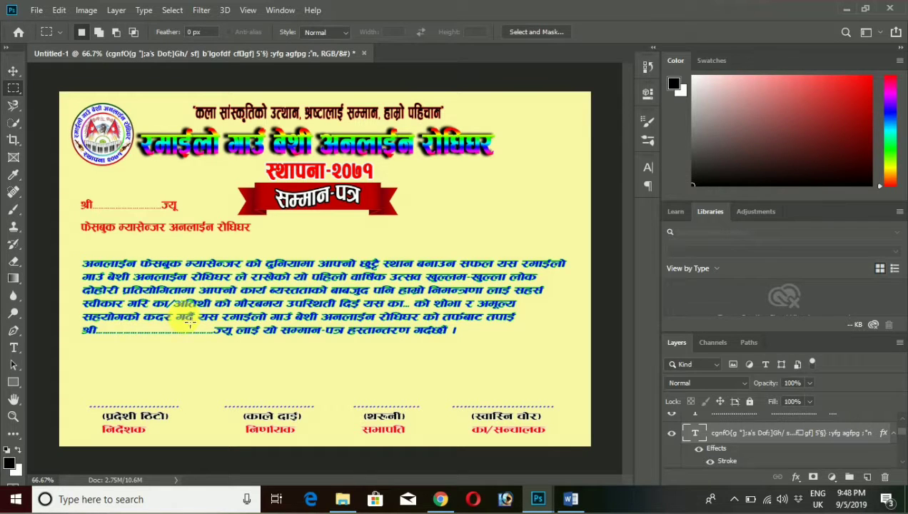
{"action": "left_click", "coordinate": [15, 383]}
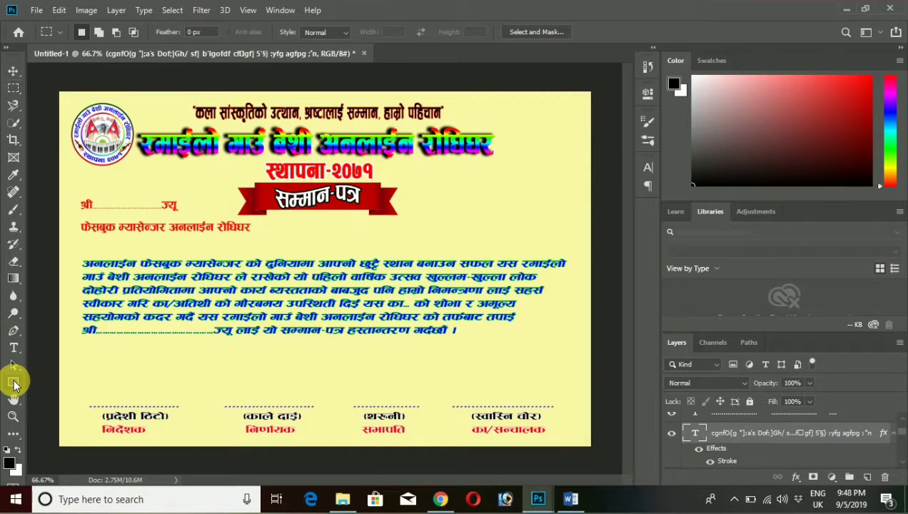
Draw a custom frame shape around the whole certificate
{"action": "right_click", "coordinate": [15, 383]}
{"action": "left_click", "coordinate": [67, 441]}
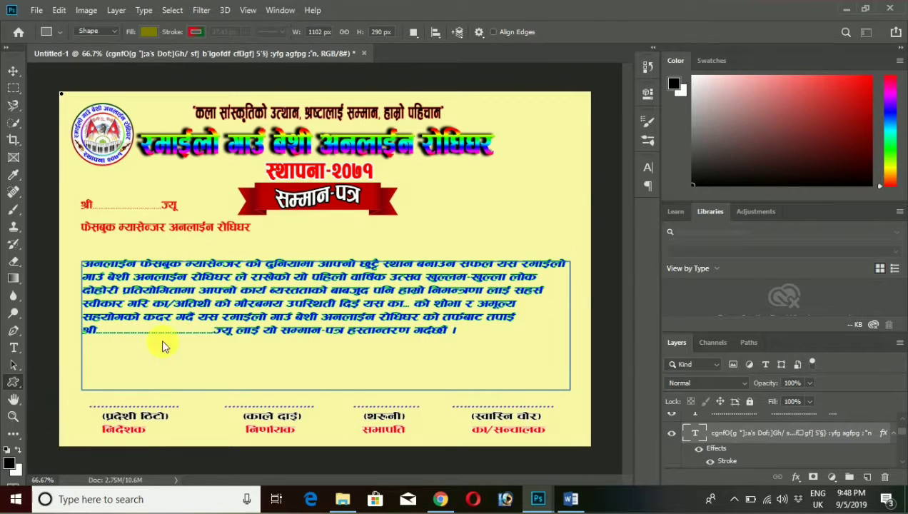
{"action": "left_click", "coordinate": [523, 32]}
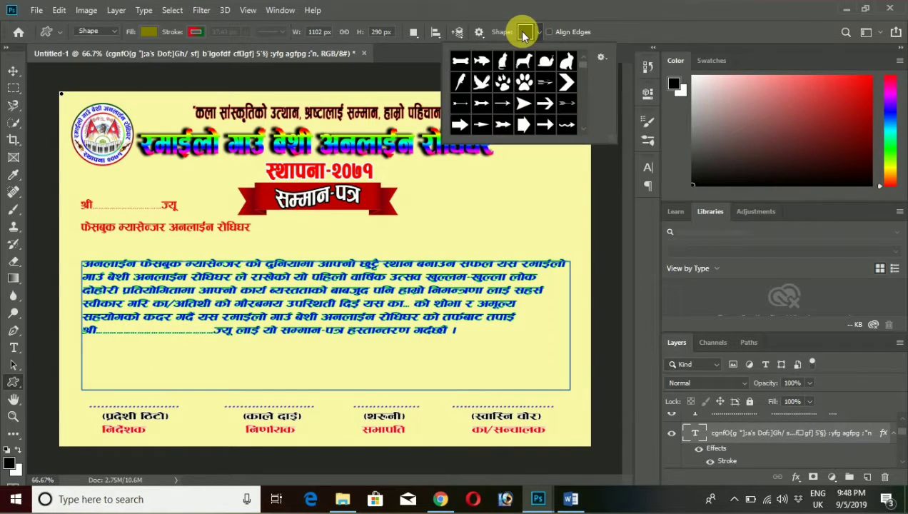
{"action": "left_click", "coordinate": [524, 32]}
{"action": "mouse_move", "coordinate": [61, 93]}
{"action": "left_mouse_down"}
{"action": "mouse_move", "coordinate": [391, 351]}
{"action": "mouse_move", "coordinate": [613, 458]}
{"action": "left_mouse_up"}
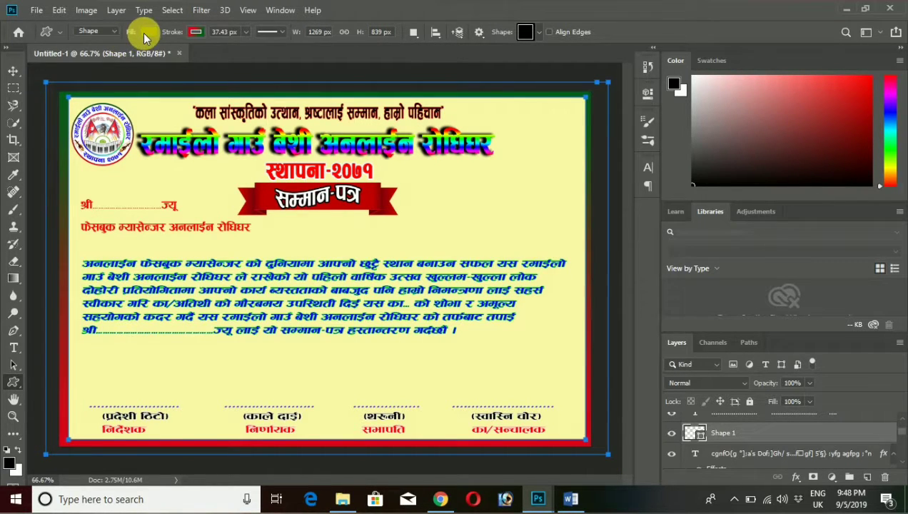
Give the frame no fill and an angled rainbow gradient stroke, then check it with transform controls
{"action": "left_click", "coordinate": [143, 33]}
{"action": "left_click", "coordinate": [94, 56]}
{"action": "left_click", "coordinate": [195, 33]}
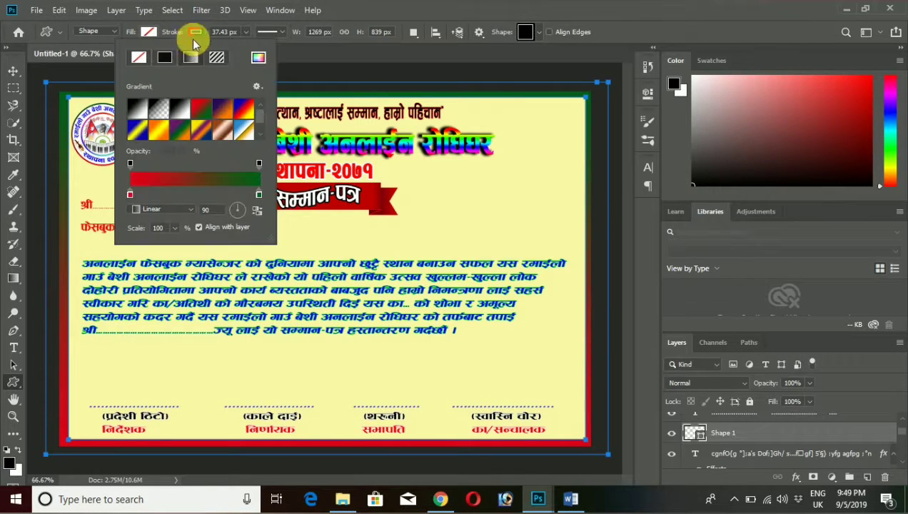
{"action": "scroll", "coordinate": [139, 125], "scroll_direction": "down", "scroll_amount": 1}
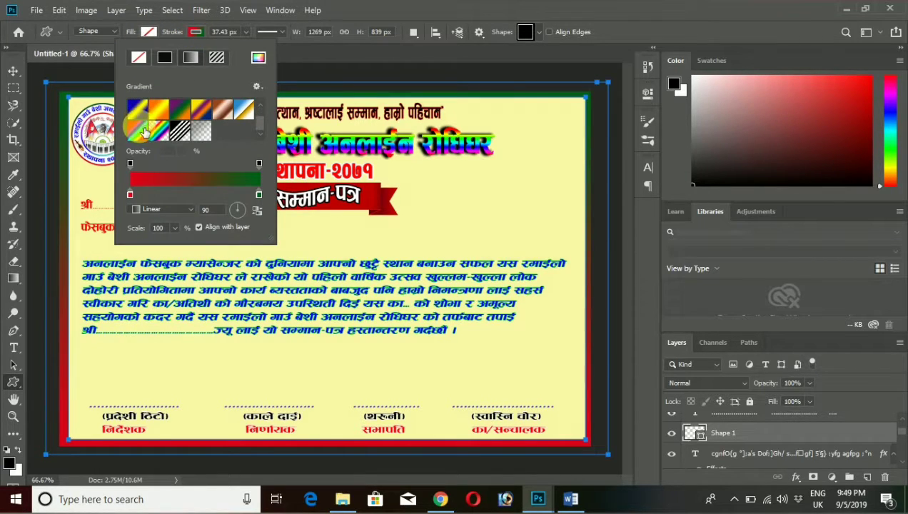
{"action": "left_click", "coordinate": [140, 129]}
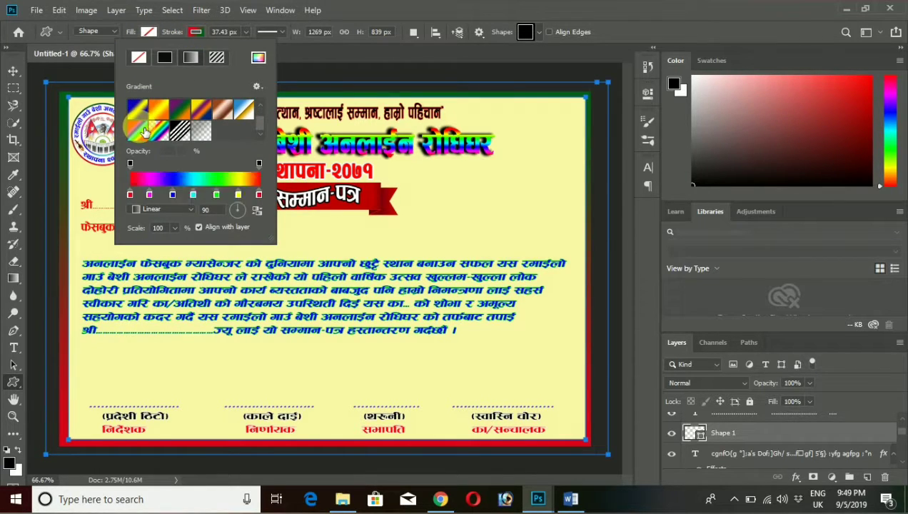
{"action": "left_click", "coordinate": [231, 209]}
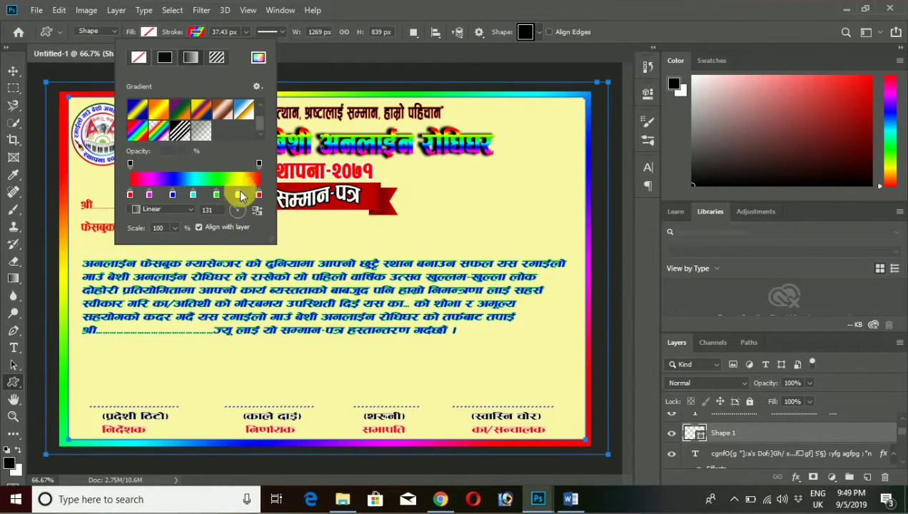
{"action": "left_click", "coordinate": [13, 72]}
{"action": "left_click", "coordinate": [13, 71]}
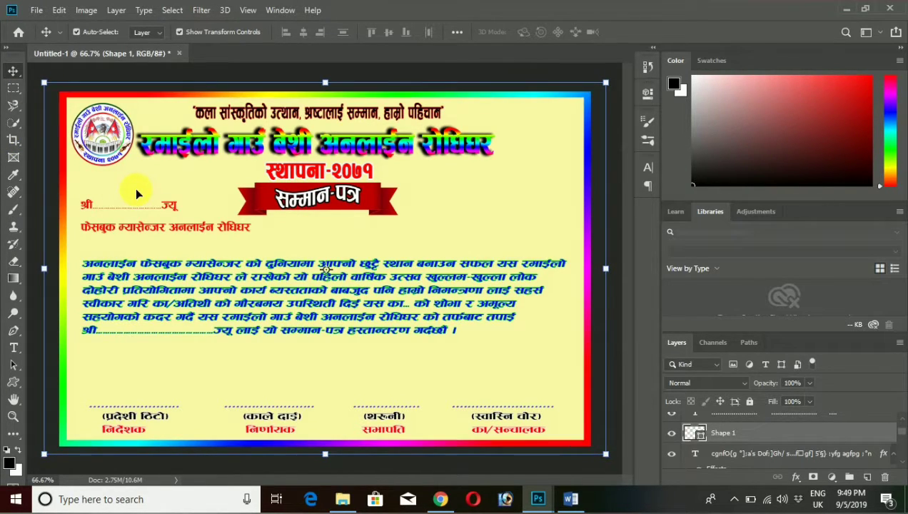
{"action": "left_click", "coordinate": [14, 88]}
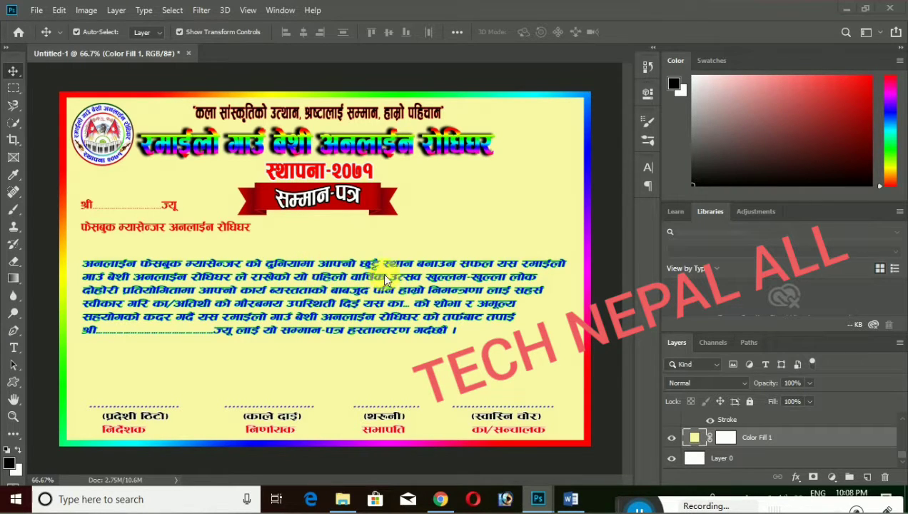
Drag 'logo new png de.png' from the picture folder onto the certificate canvas
{"action": "left_click", "coordinate": [846, 9]}
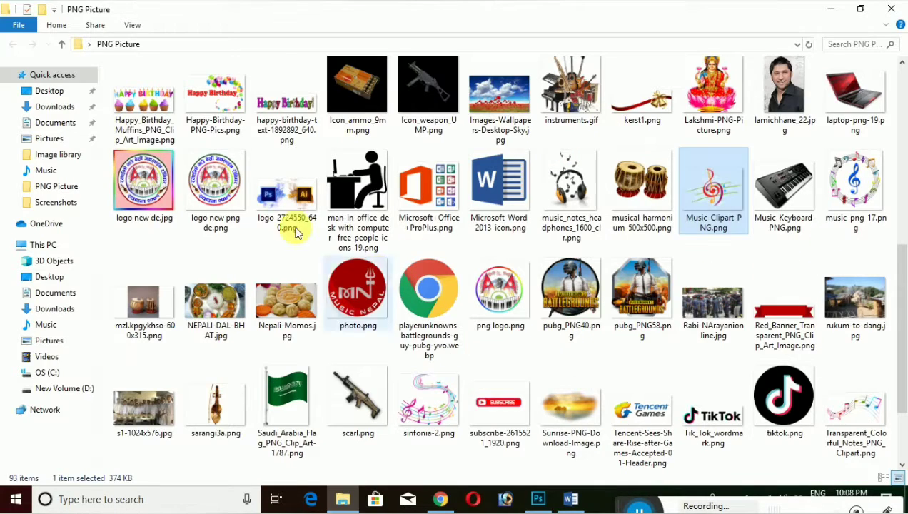
{"action": "left_click_drag", "start_coordinate": [214, 187], "coordinate": [550, 504]}
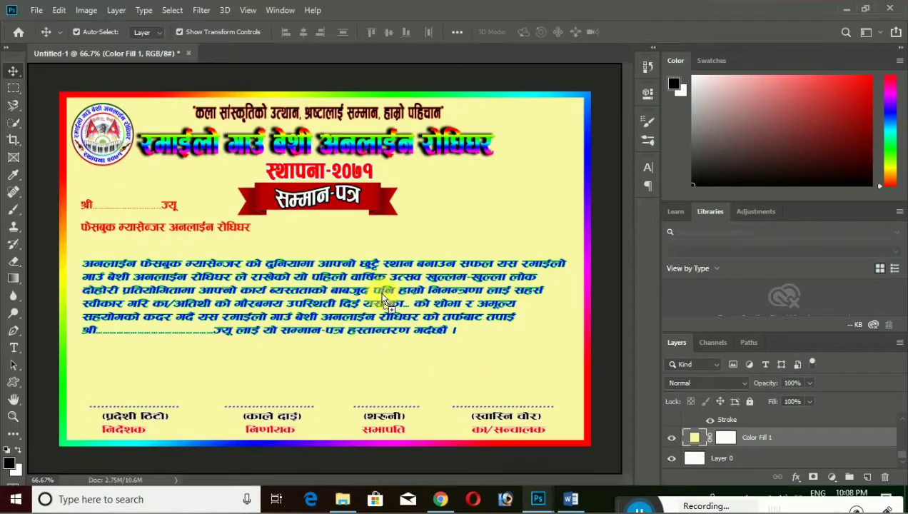
{"action": "left_click_drag", "start_coordinate": [550, 504], "coordinate": [360, 290]}
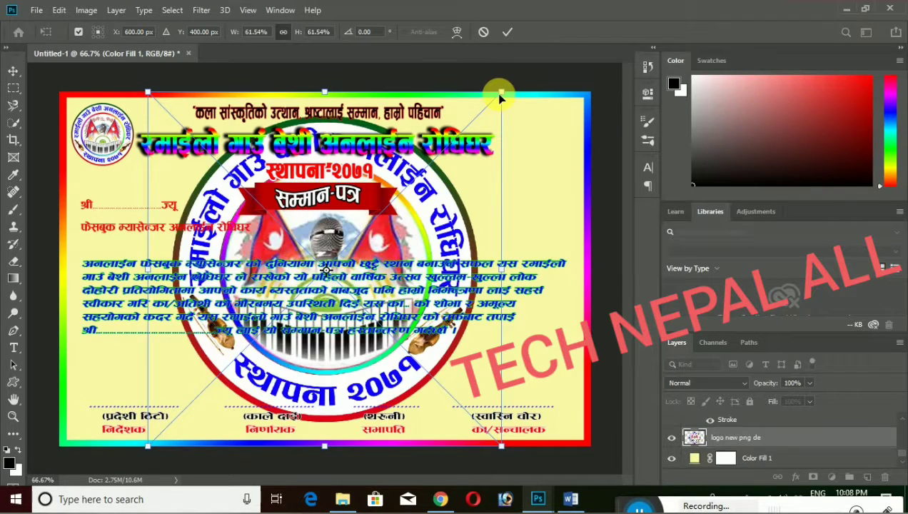
Scale the logo to 27% and centre it over the body paragraph
{"action": "left_click_drag", "start_coordinate": [504, 93], "coordinate": [353, 242]}
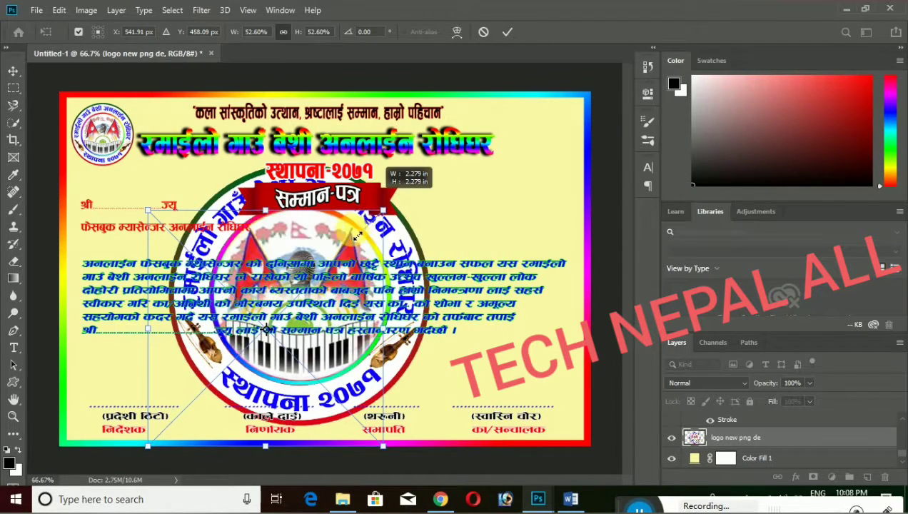
{"action": "left_click_drag", "start_coordinate": [353, 241], "coordinate": [309, 295]}
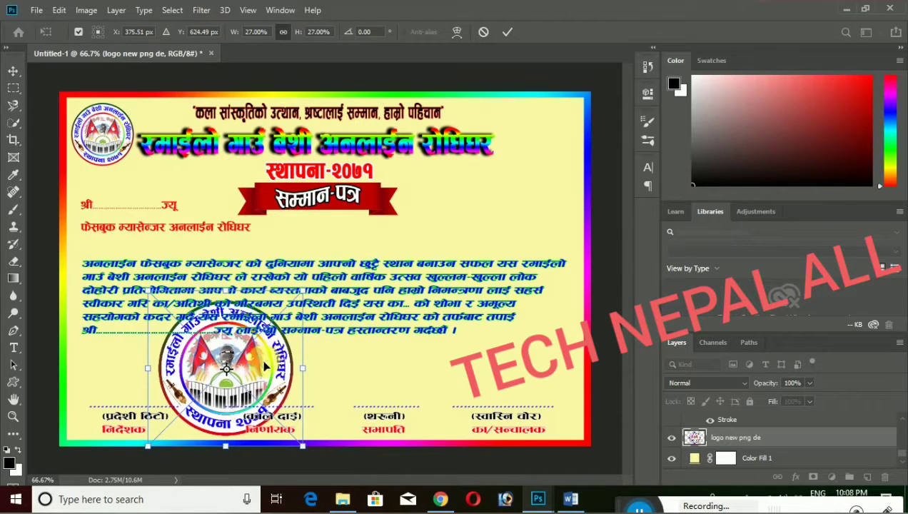
{"action": "mouse_move", "coordinate": [297, 335]}
{"action": "left_mouse_down"}
{"action": "mouse_move", "coordinate": [344, 281]}
{"action": "mouse_move", "coordinate": [345, 297]}
{"action": "left_mouse_up"}
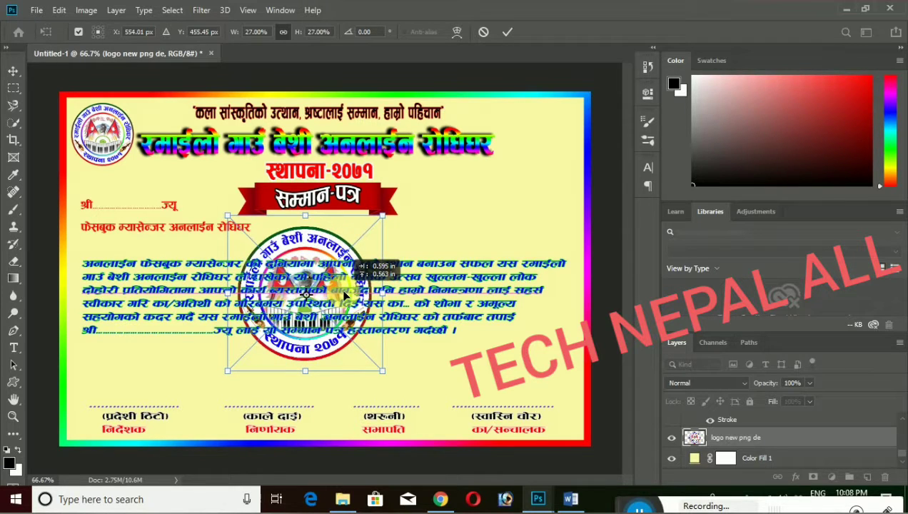
{"action": "left_click_drag", "start_coordinate": [345, 295], "coordinate": [341, 303]}
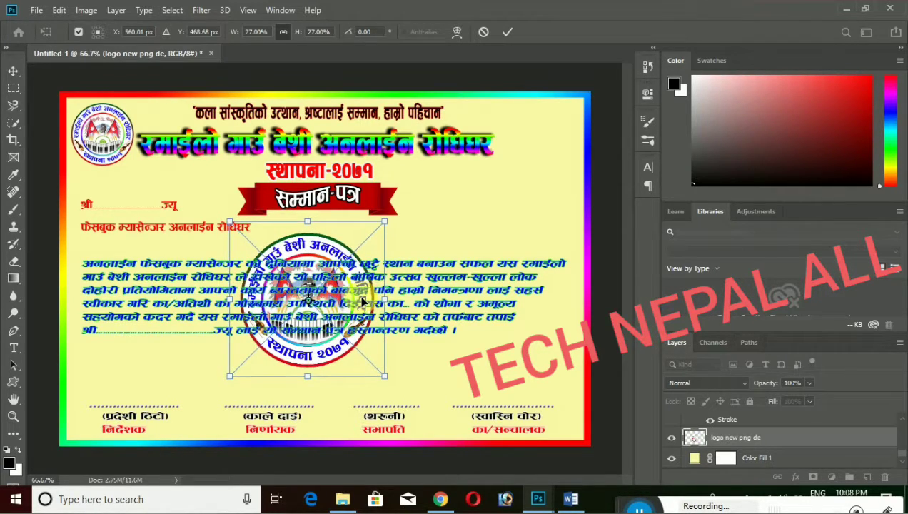
{"action": "left_click_drag", "start_coordinate": [362, 303], "coordinate": [362, 301]}
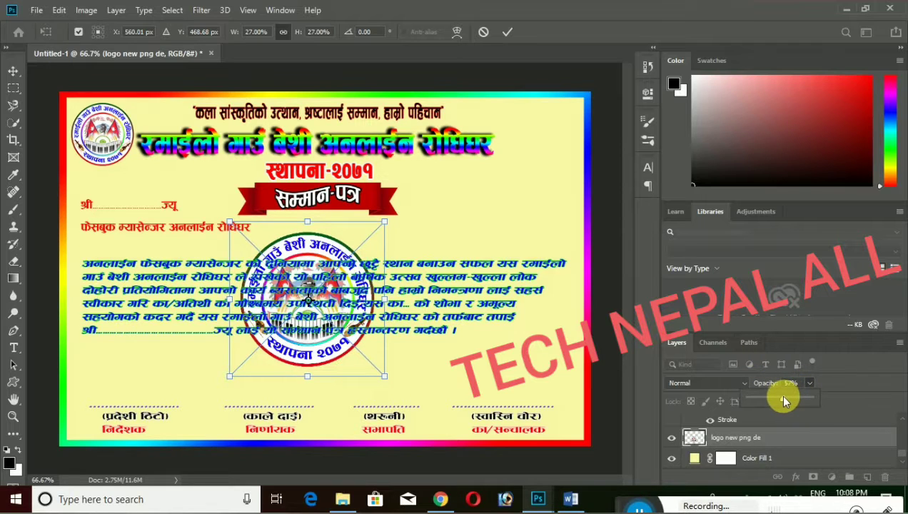
Fade the logo layer to 40% opacity and commit its placement
{"action": "left_click_drag", "start_coordinate": [784, 400], "coordinate": [777, 403]}
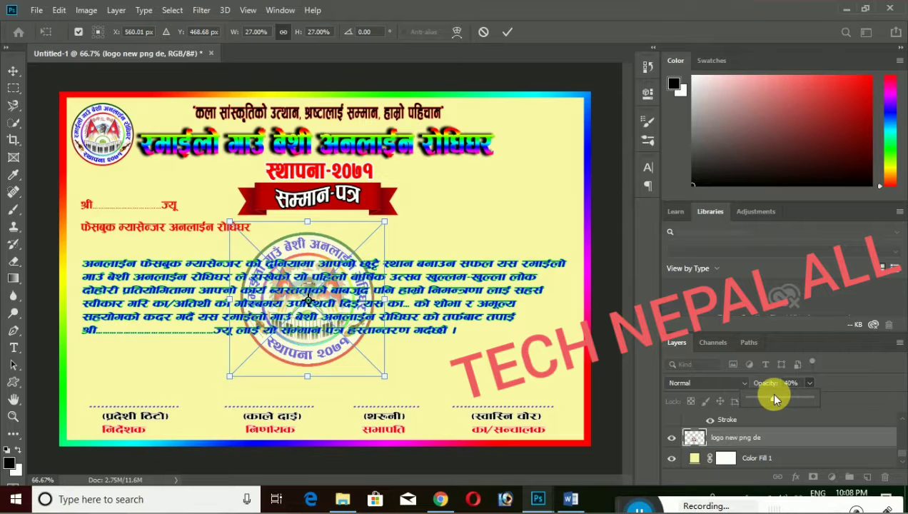
{"action": "left_click_drag", "start_coordinate": [775, 395], "coordinate": [774, 391]}
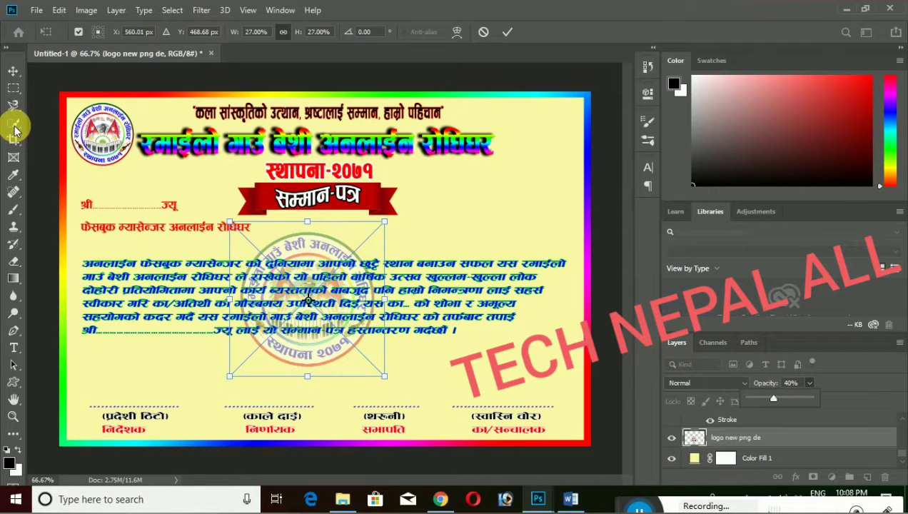
{"action": "left_click", "coordinate": [13, 88]}
{"action": "left_click", "coordinate": [418, 238]}
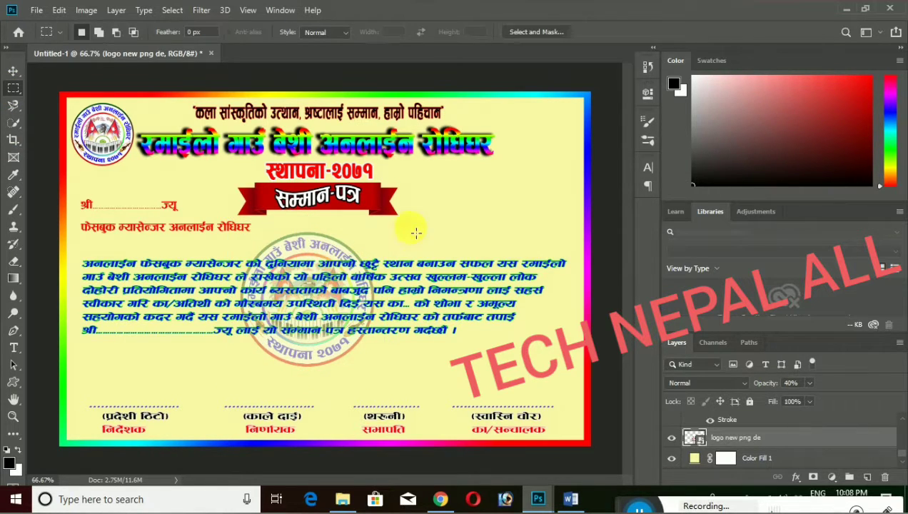
{"action": "left_click", "coordinate": [843, 10]}
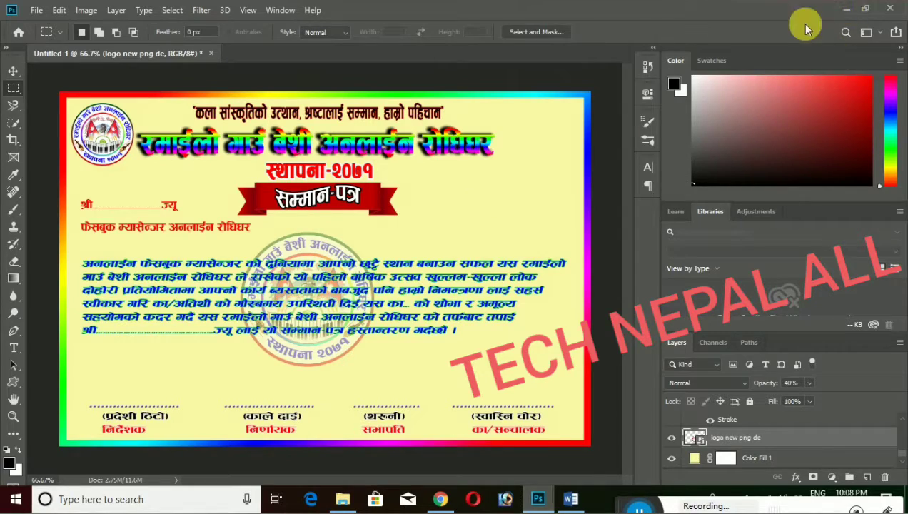
Import Music-Clipart-PNG, scale it small and place it beside the सम्मान-पत्र banner
{"action": "mouse_move", "coordinate": [706, 191]}
{"action": "left_mouse_down"}
{"action": "mouse_move", "coordinate": [568, 346]}
{"action": "mouse_move", "coordinate": [529, 468]}
{"action": "mouse_move", "coordinate": [469, 230]}
{"action": "left_mouse_up"}
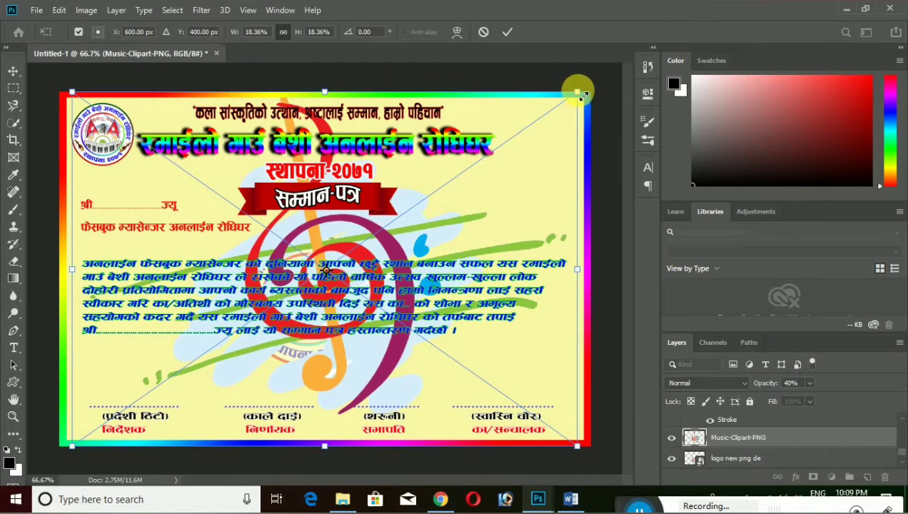
{"action": "left_click_drag", "start_coordinate": [446, 191], "coordinate": [220, 384]}
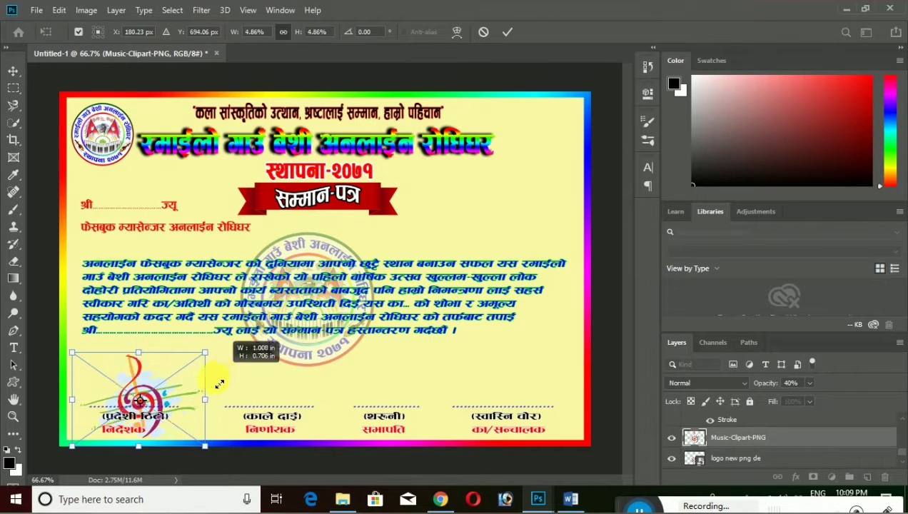
{"action": "mouse_move", "coordinate": [188, 375]}
{"action": "left_mouse_down"}
{"action": "mouse_move", "coordinate": [382, 263]}
{"action": "mouse_move", "coordinate": [502, 217]}
{"action": "mouse_move", "coordinate": [496, 206]}
{"action": "left_mouse_up"}
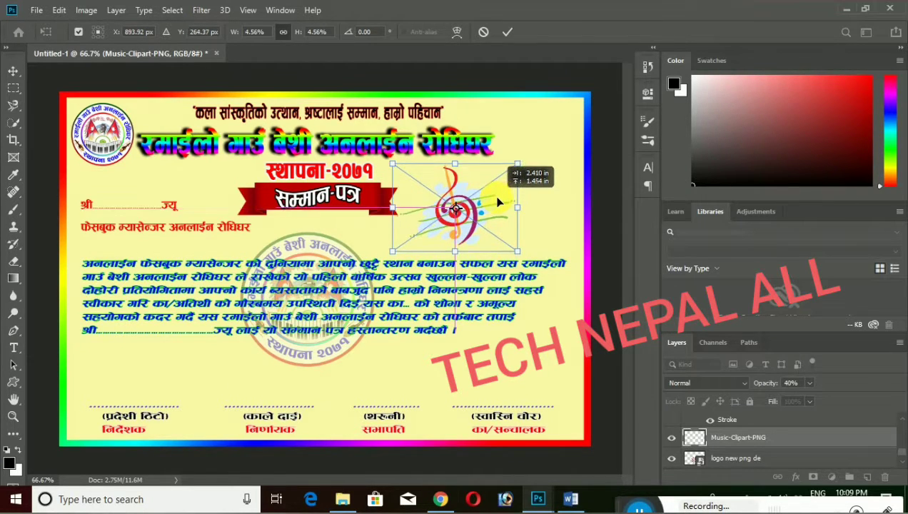
{"action": "left_click_drag", "start_coordinate": [497, 204], "coordinate": [497, 200]}
{"action": "left_click_drag", "start_coordinate": [522, 254], "coordinate": [527, 258]}
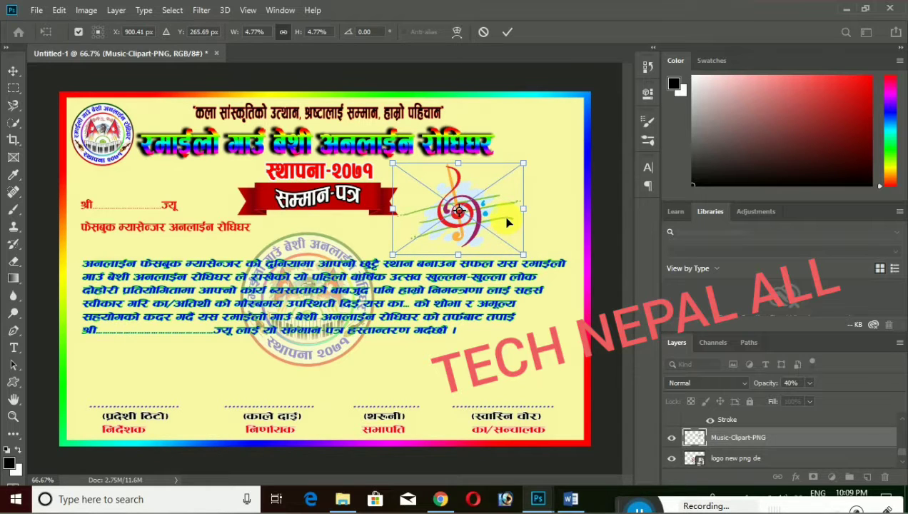
{"action": "key", "text": "Return"}
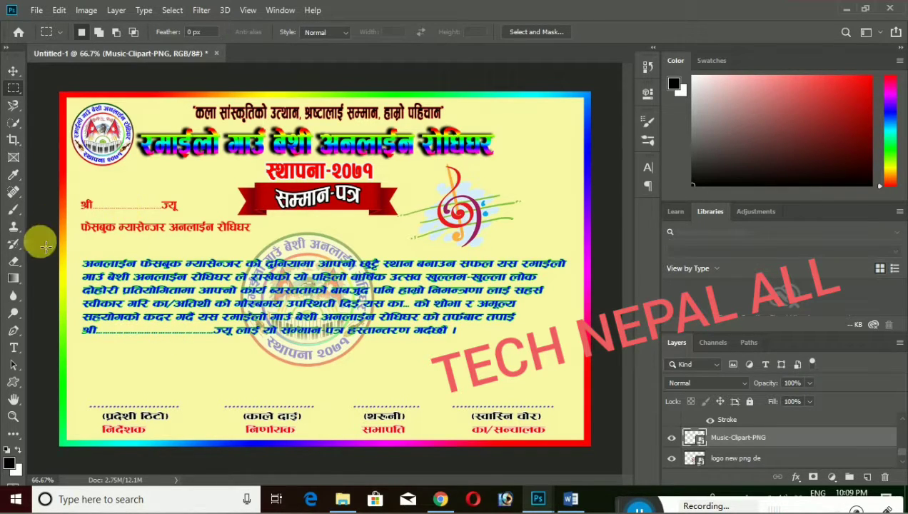
{"action": "left_click", "coordinate": [13, 348]}
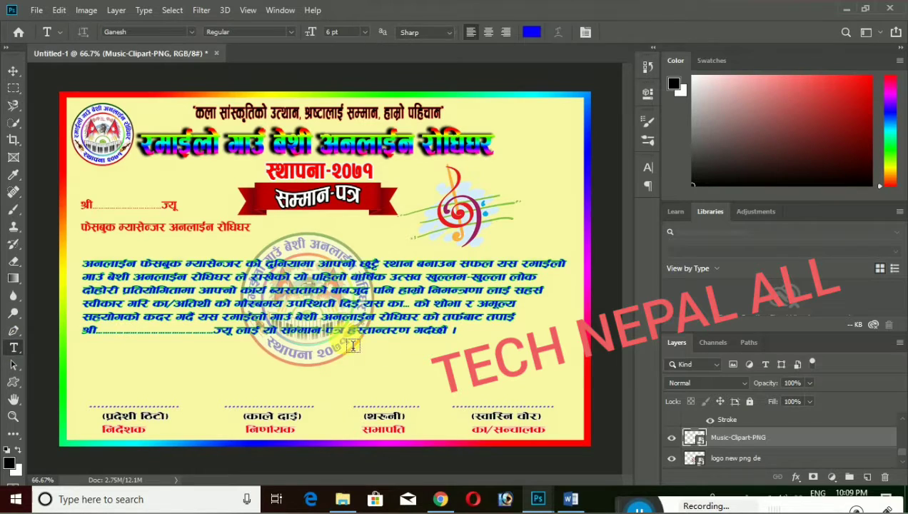
Colour the words सम्मान-पत्र in the paragraph's last line red (ff0000)
{"action": "left_click", "coordinate": [288, 341]}
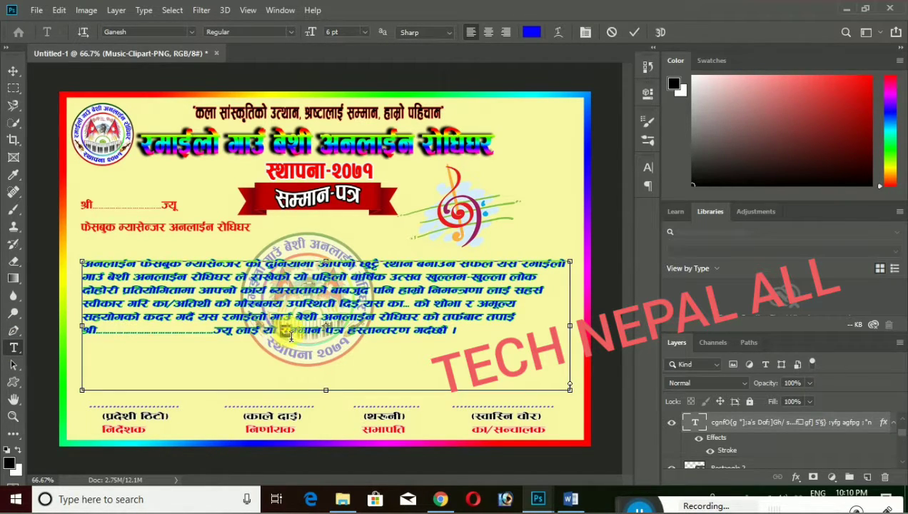
{"action": "left_click_drag", "start_coordinate": [281, 331], "coordinate": [346, 332]}
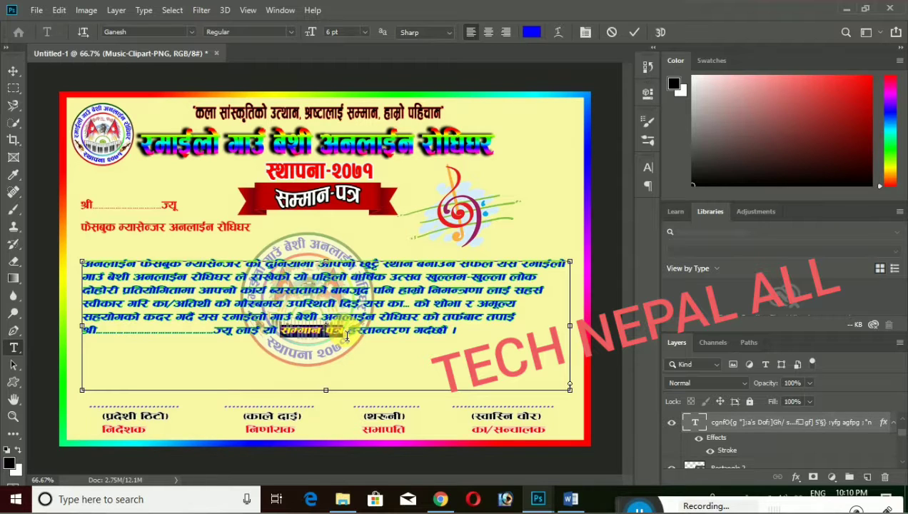
{"action": "left_click", "coordinate": [532, 32]}
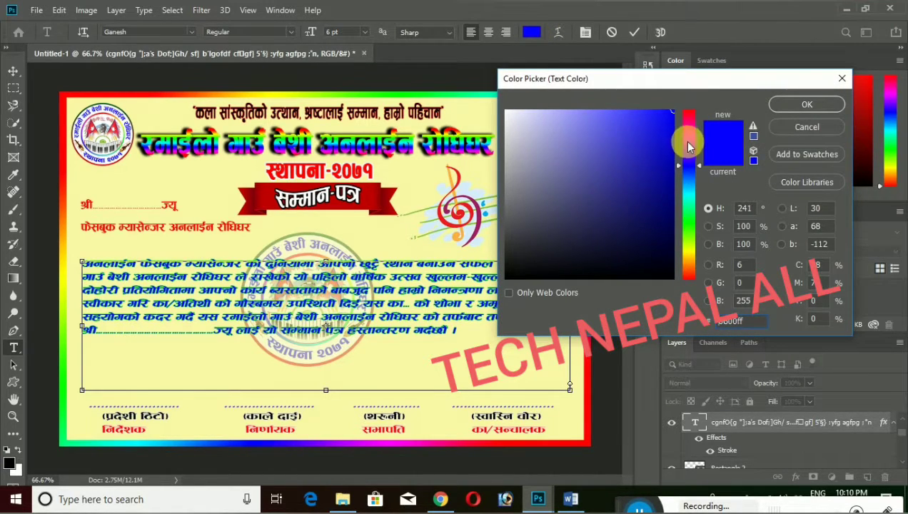
{"action": "left_click_drag", "start_coordinate": [687, 146], "coordinate": [688, 107]}
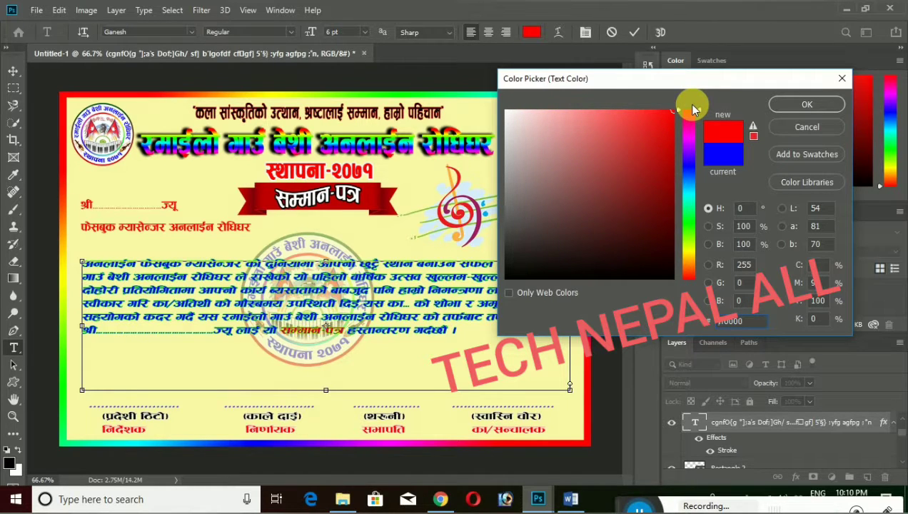
{"action": "left_click", "coordinate": [799, 105]}
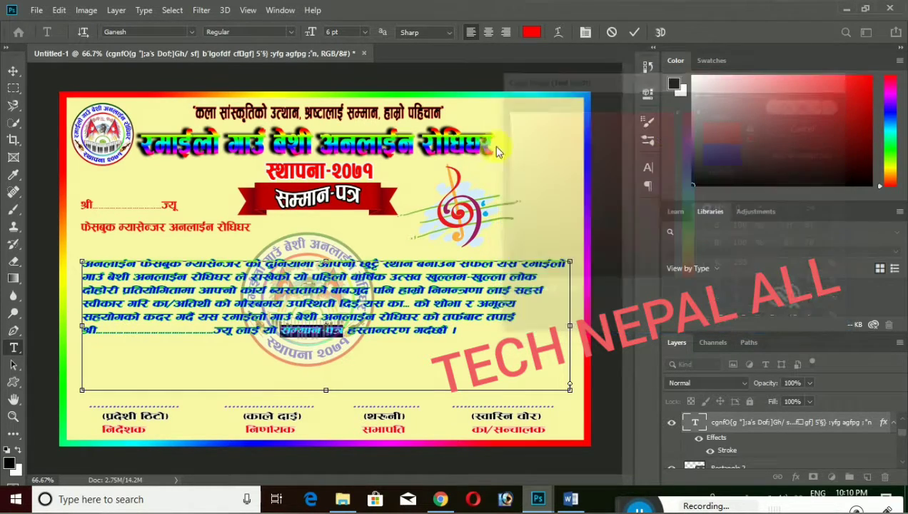
{"action": "left_click", "coordinate": [12, 88]}
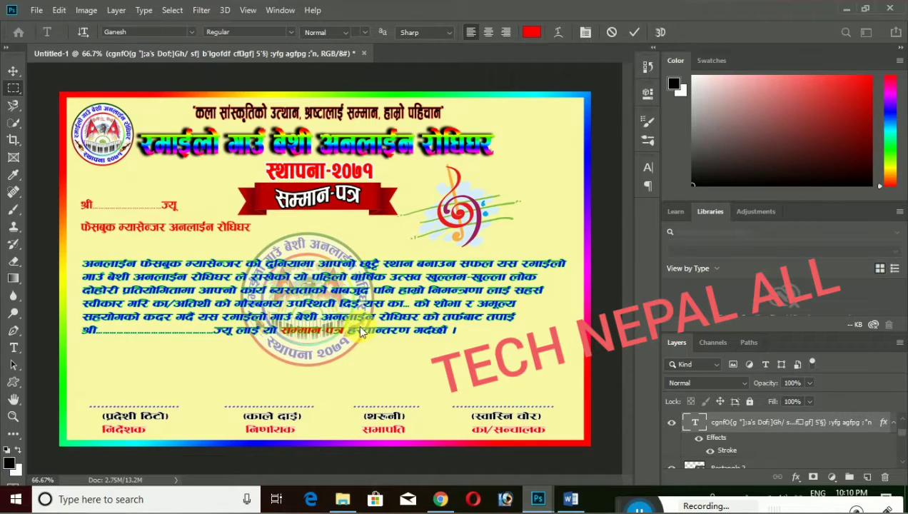